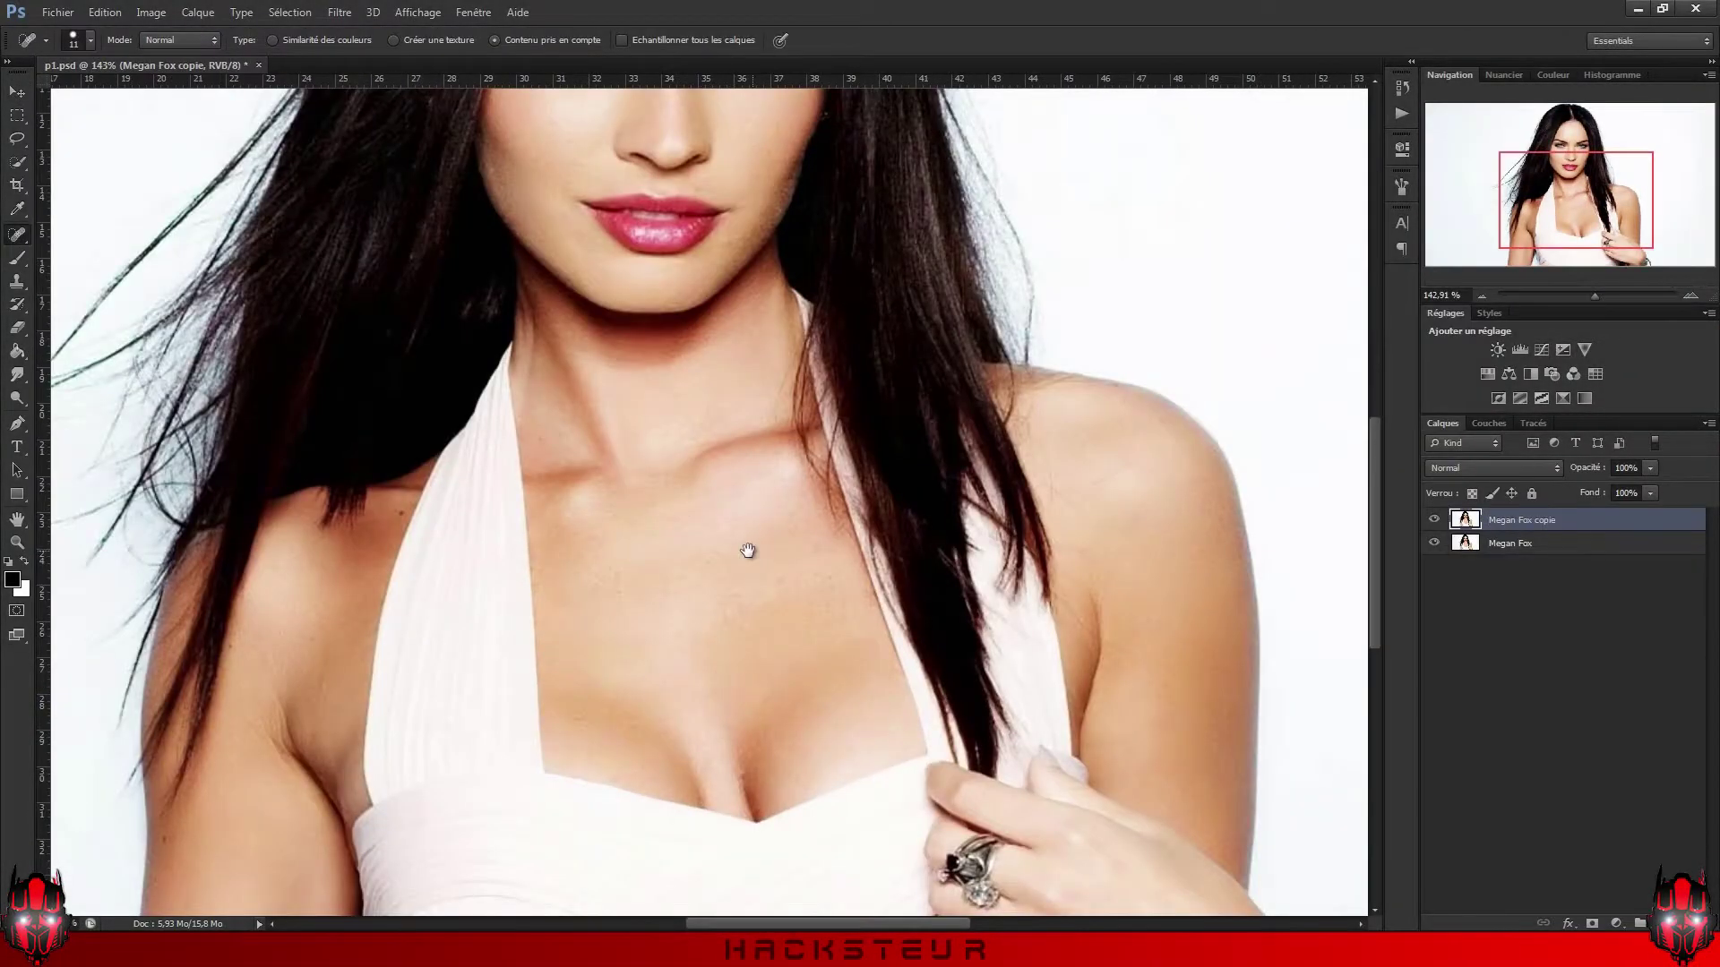
Step: Bring the lower chest and hand into view and patch the skin blemishes there
left_click_drag(748, 551, 927, 340)
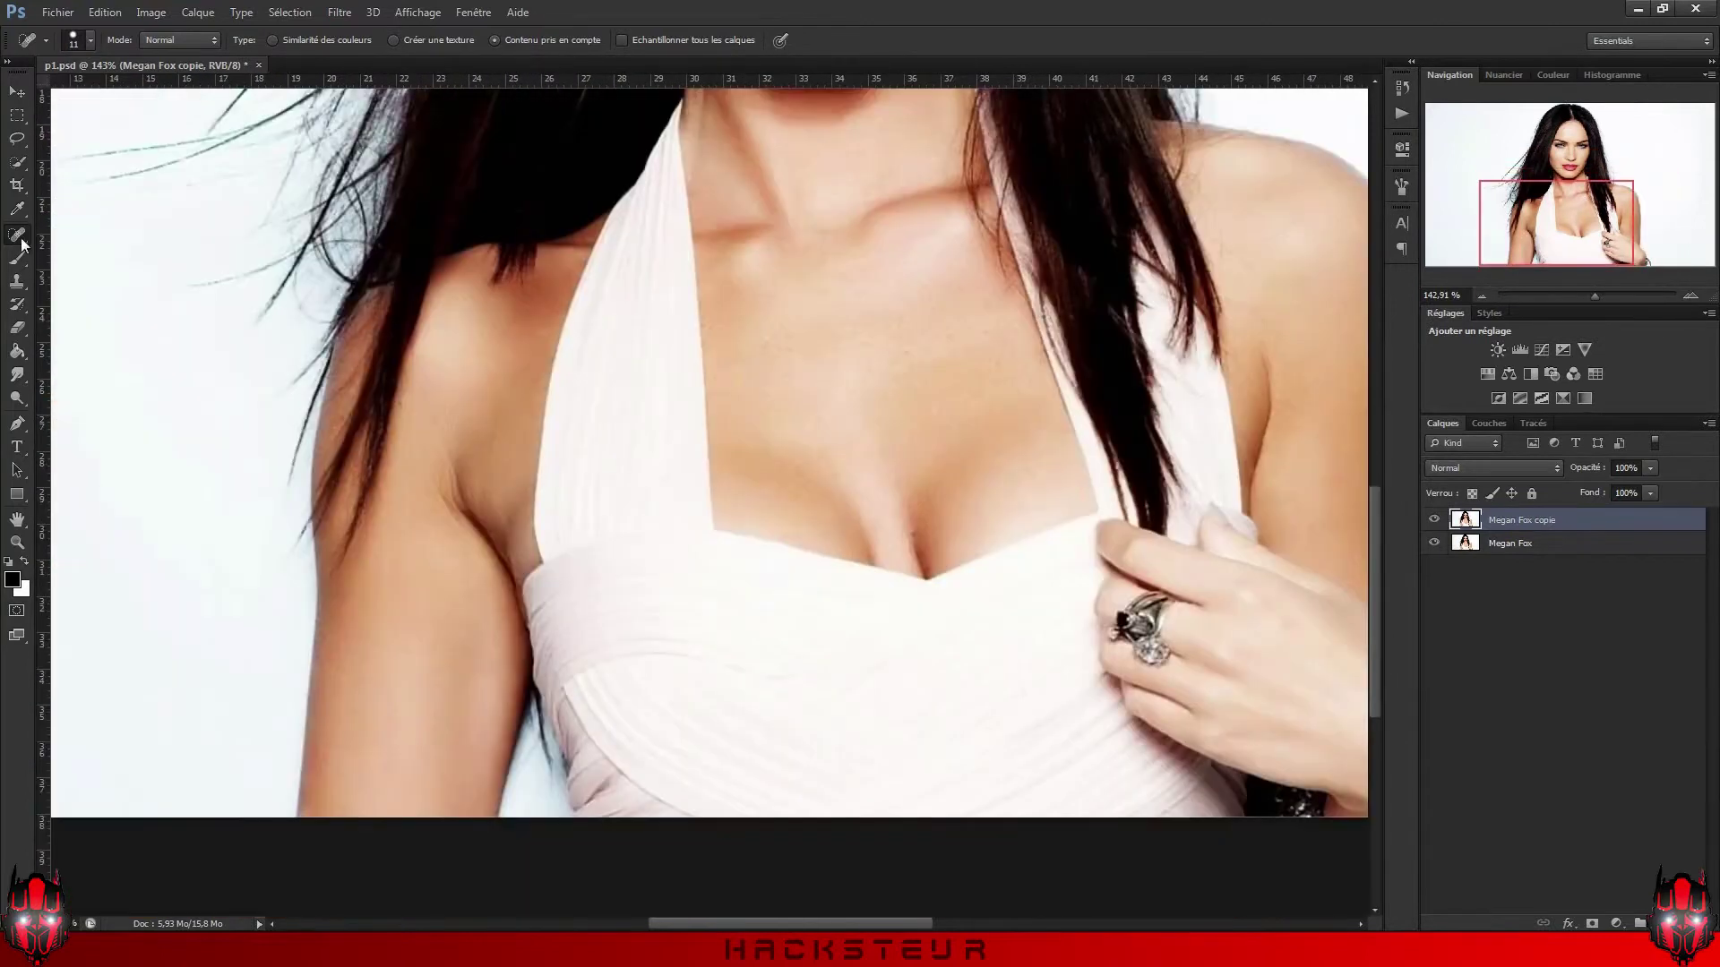
key("ctrl+0")
key("Delete")
key("v")
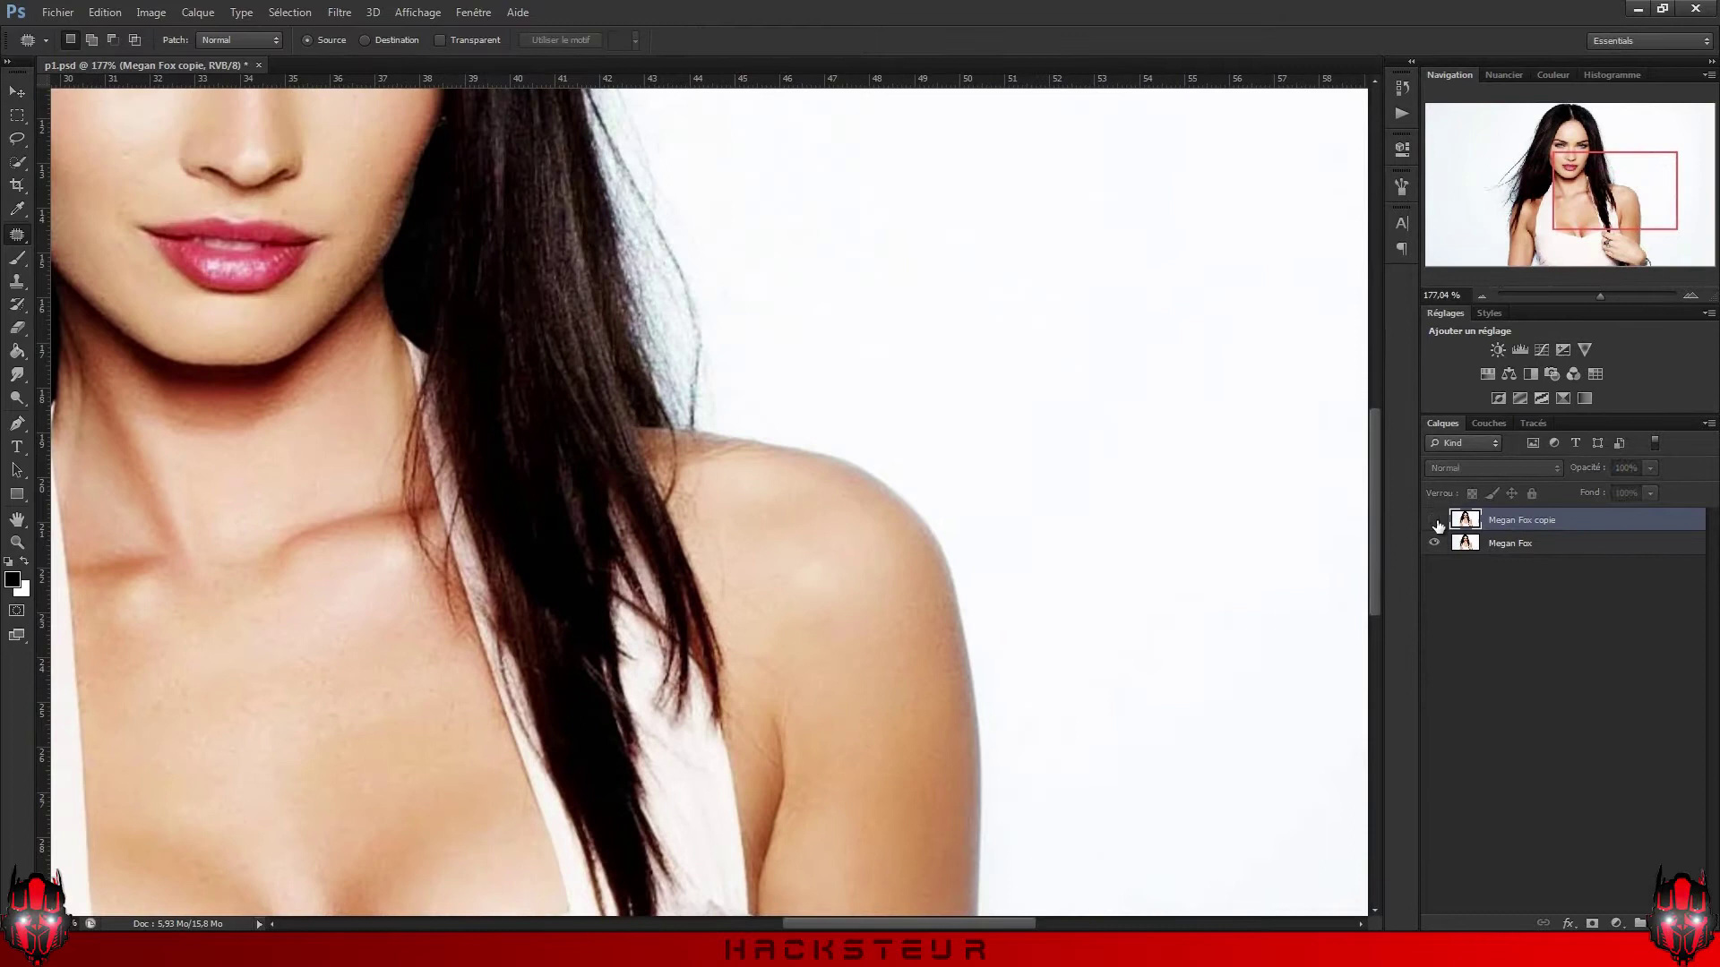
key("ctrl+0")
key("Delete")
key("v")
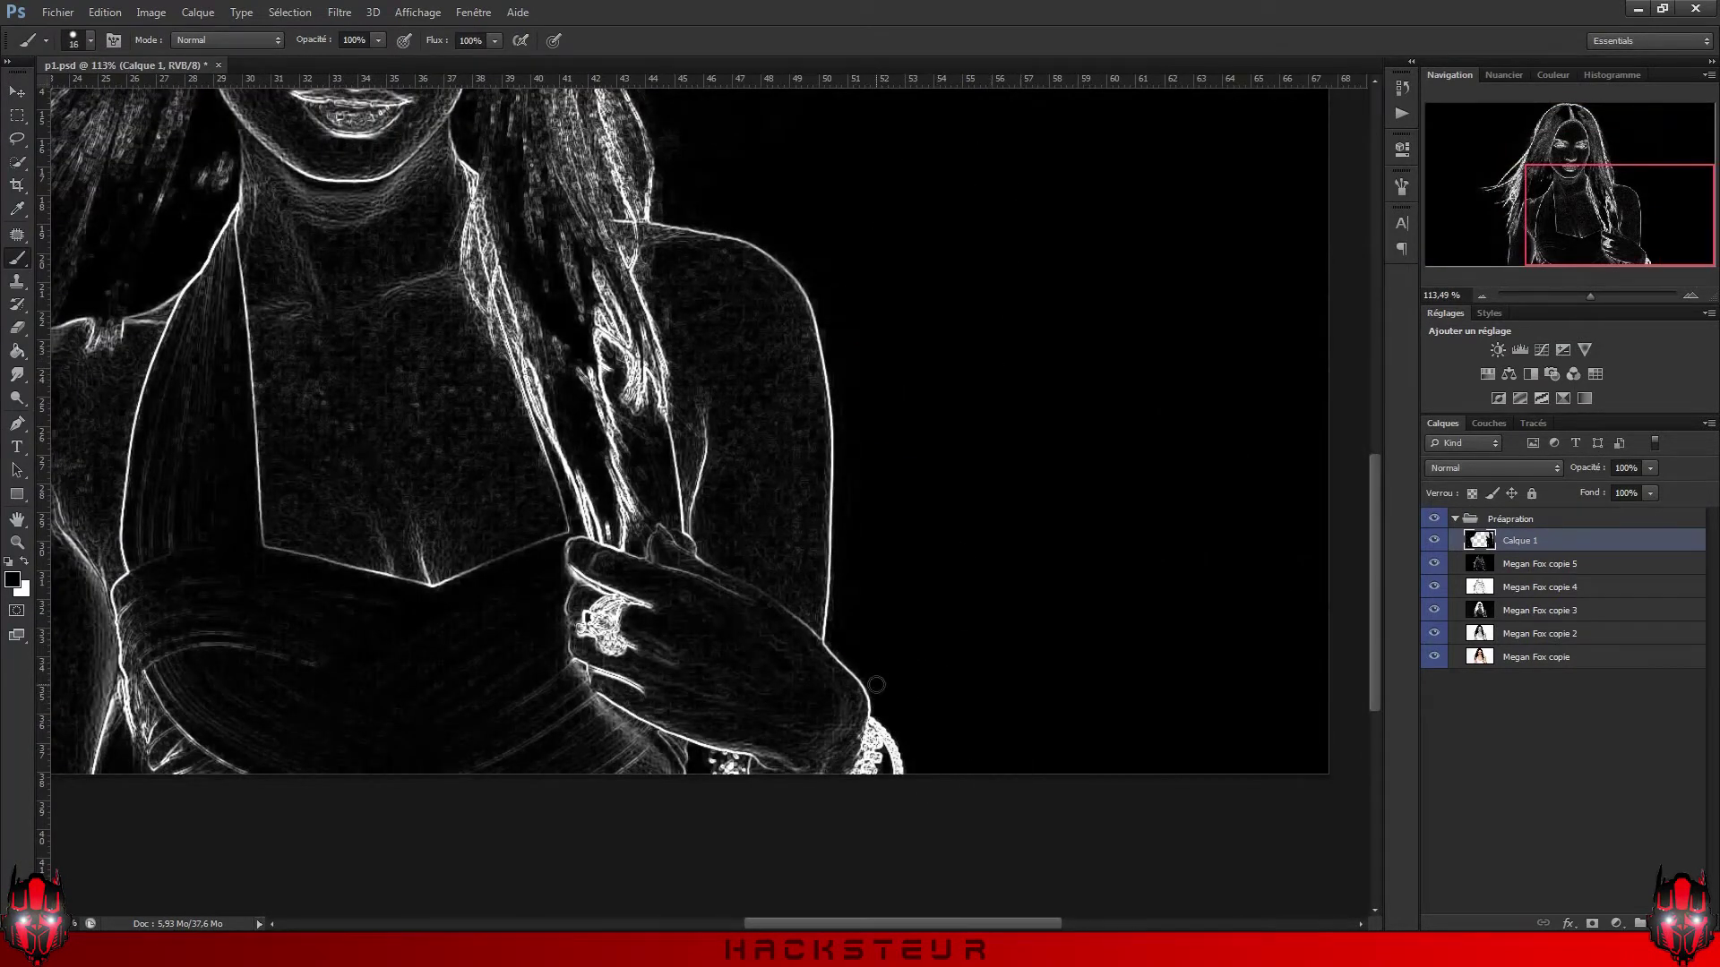
Step: Zoom in and fit the portrait to the window to inspect speckles along the outline
scroll(806, 358, "up", 3)
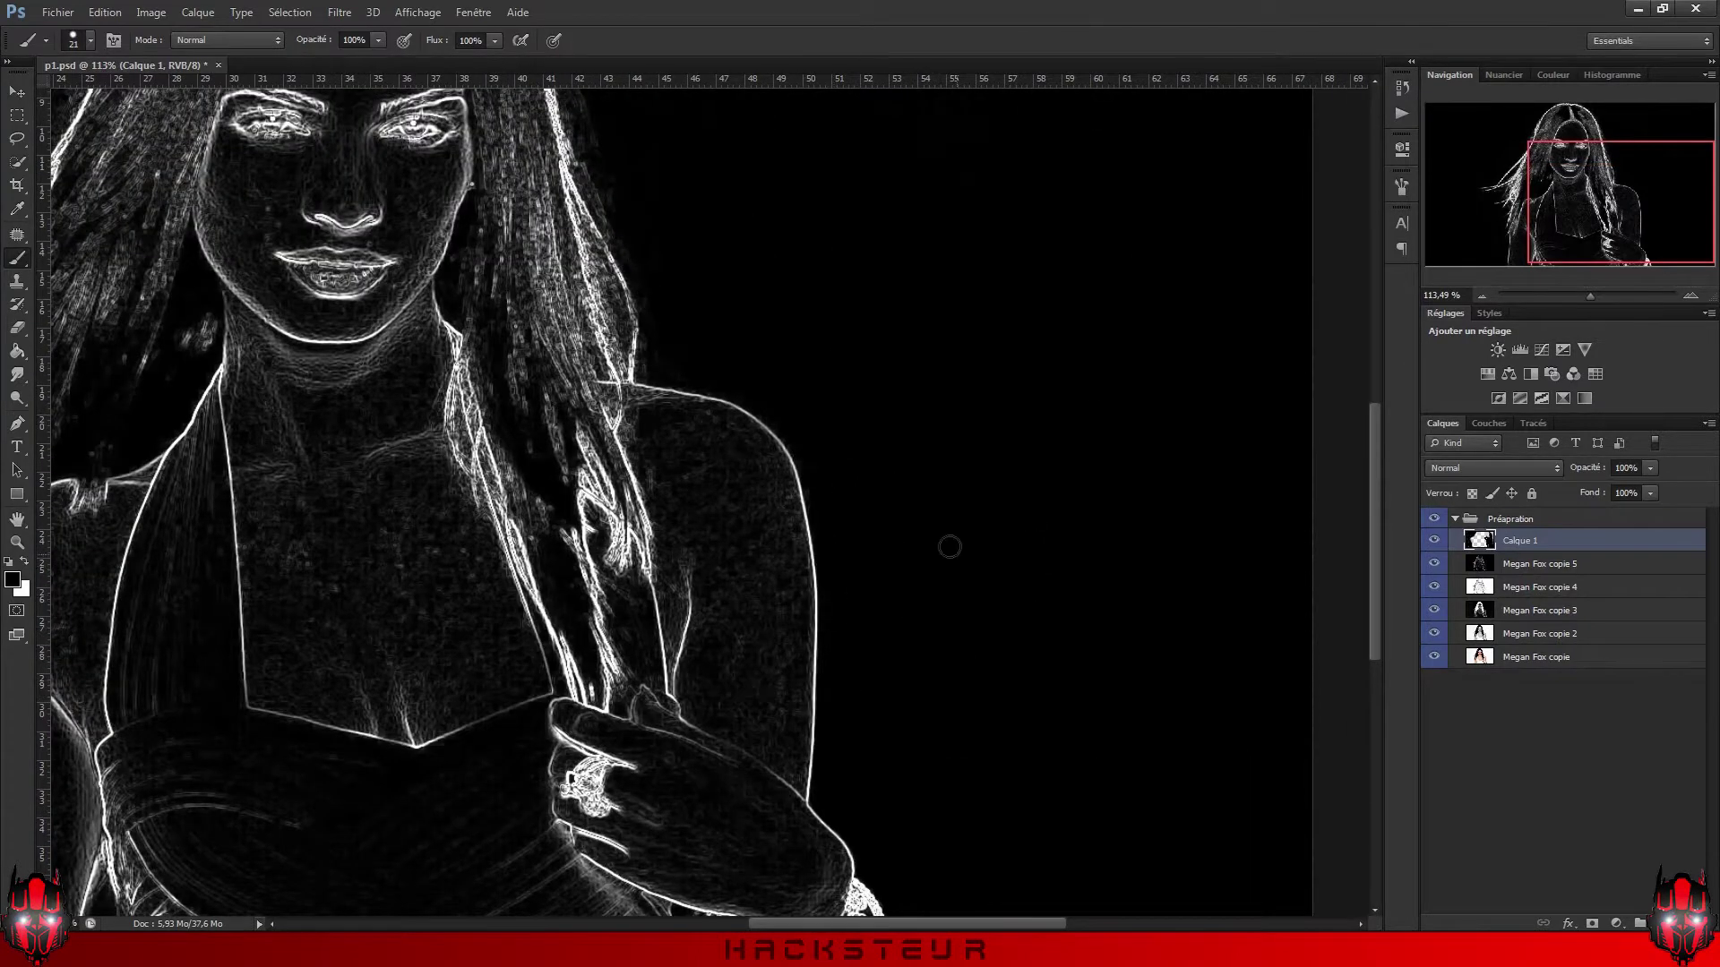
scroll(950, 547, "up", 1)
scroll(811, 567, "up", 2)
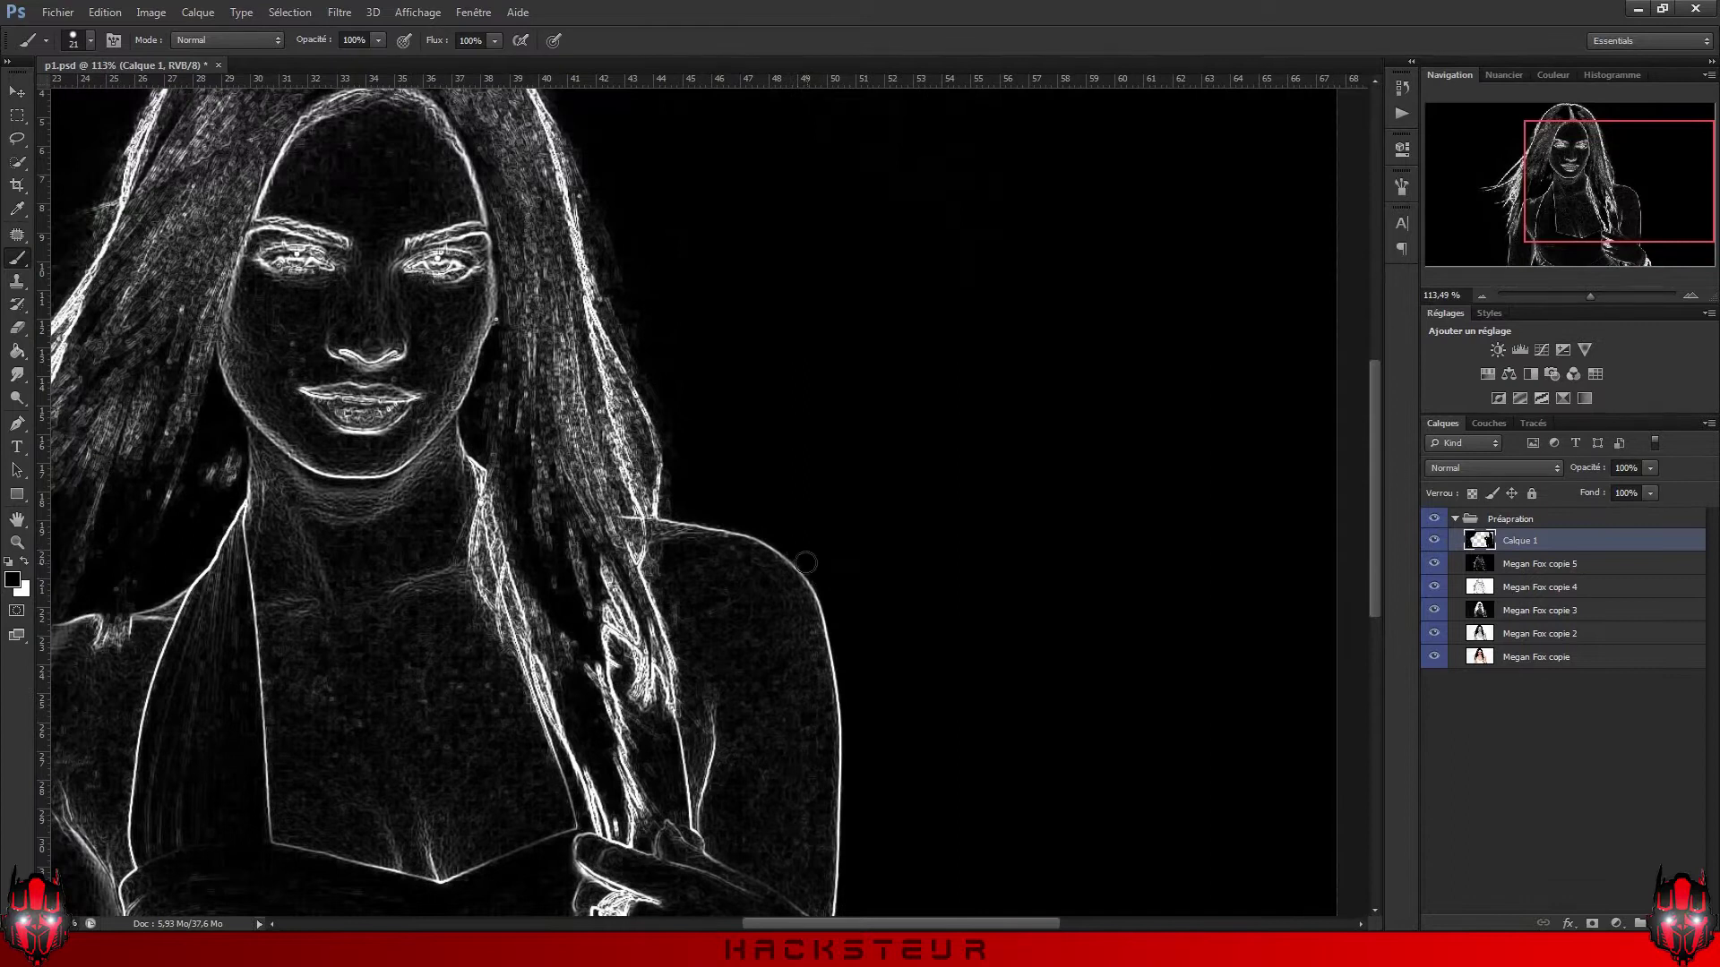
scroll(895, 358, "up", 3)
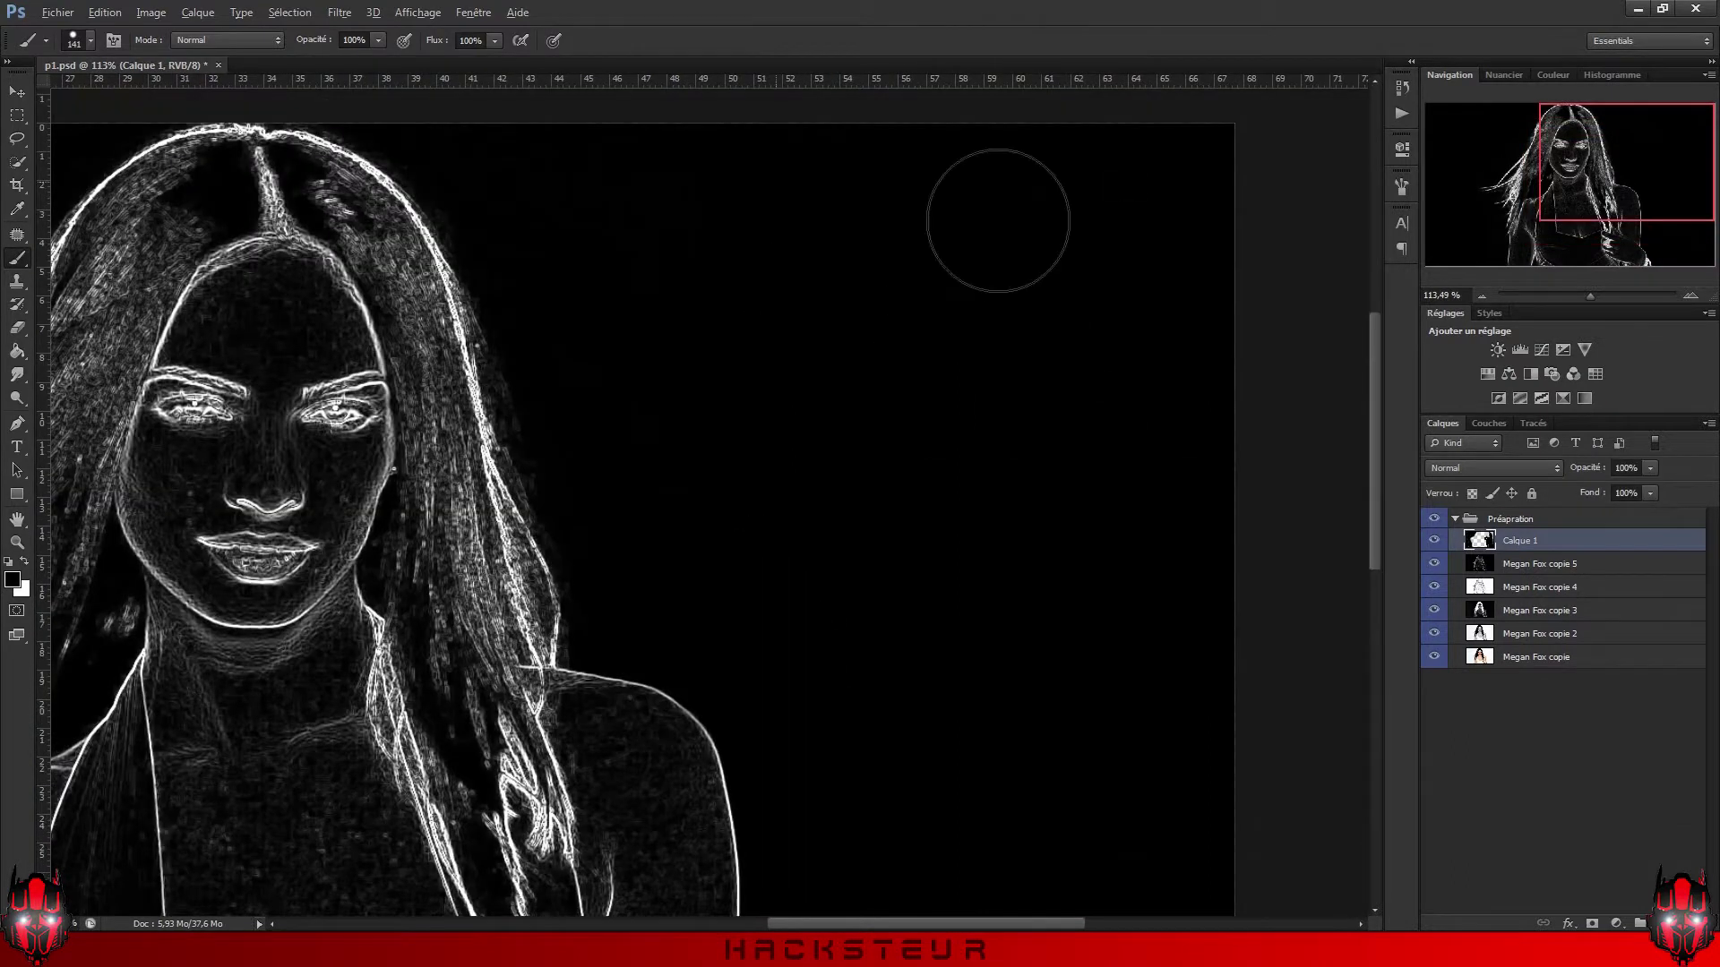
scroll(700, 551, "up", 1)
scroll(627, 701, "up", 2)
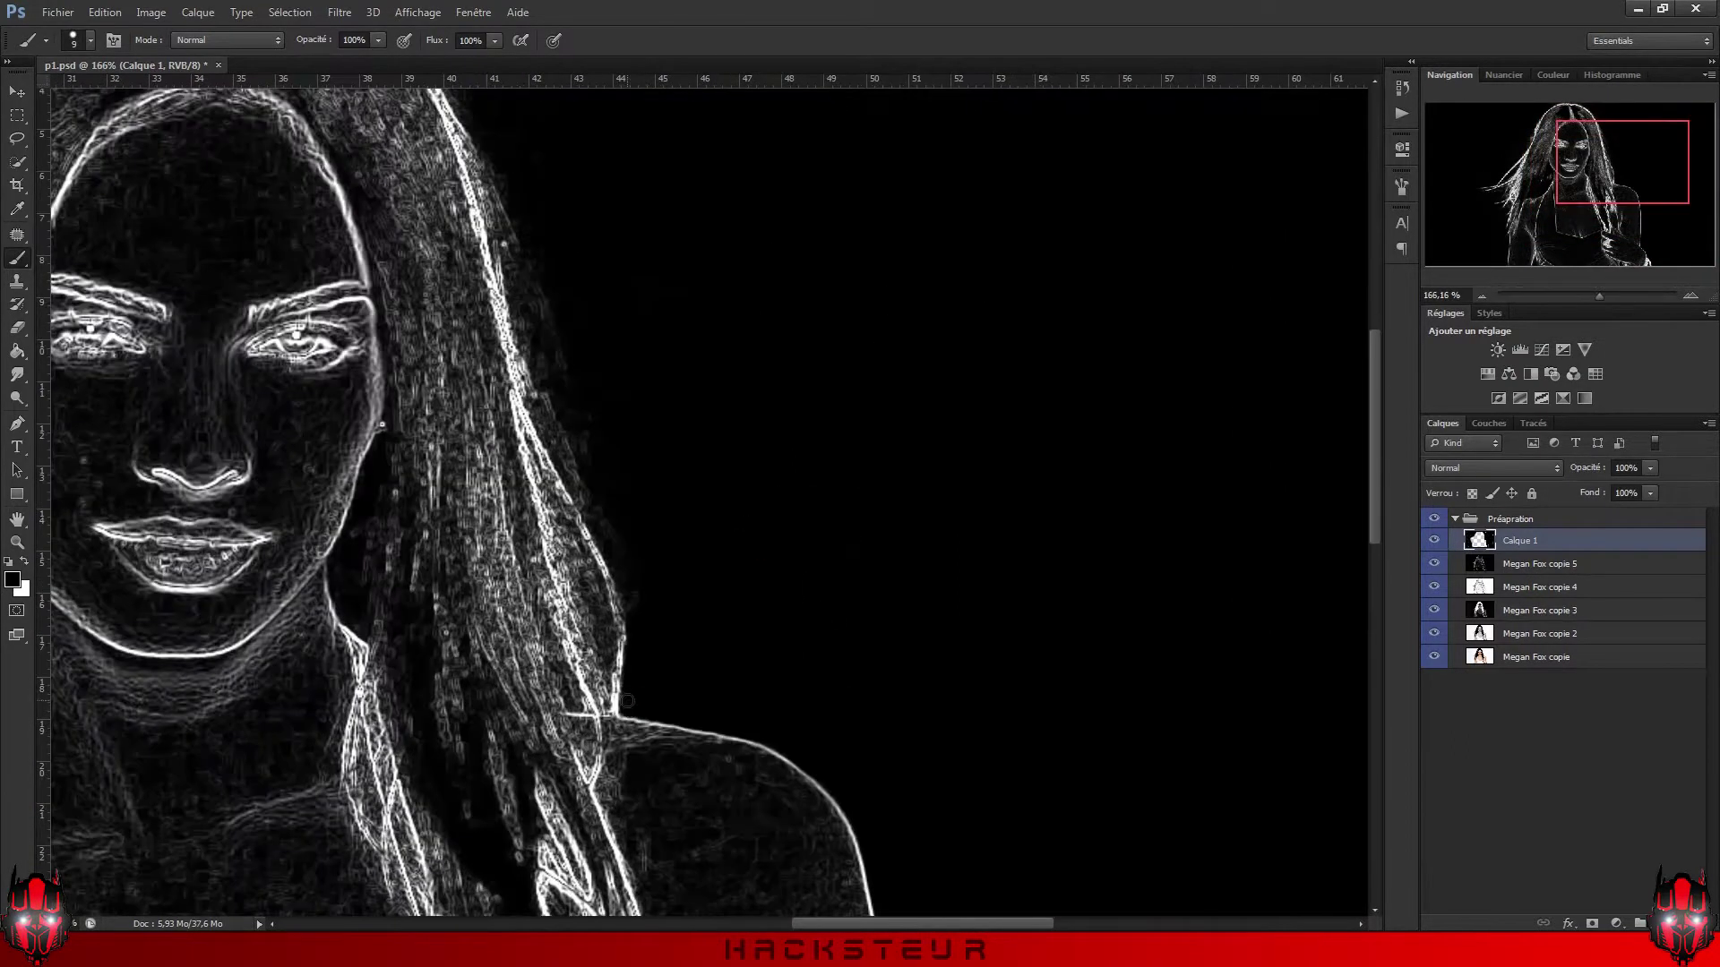
key("ctrl+0")
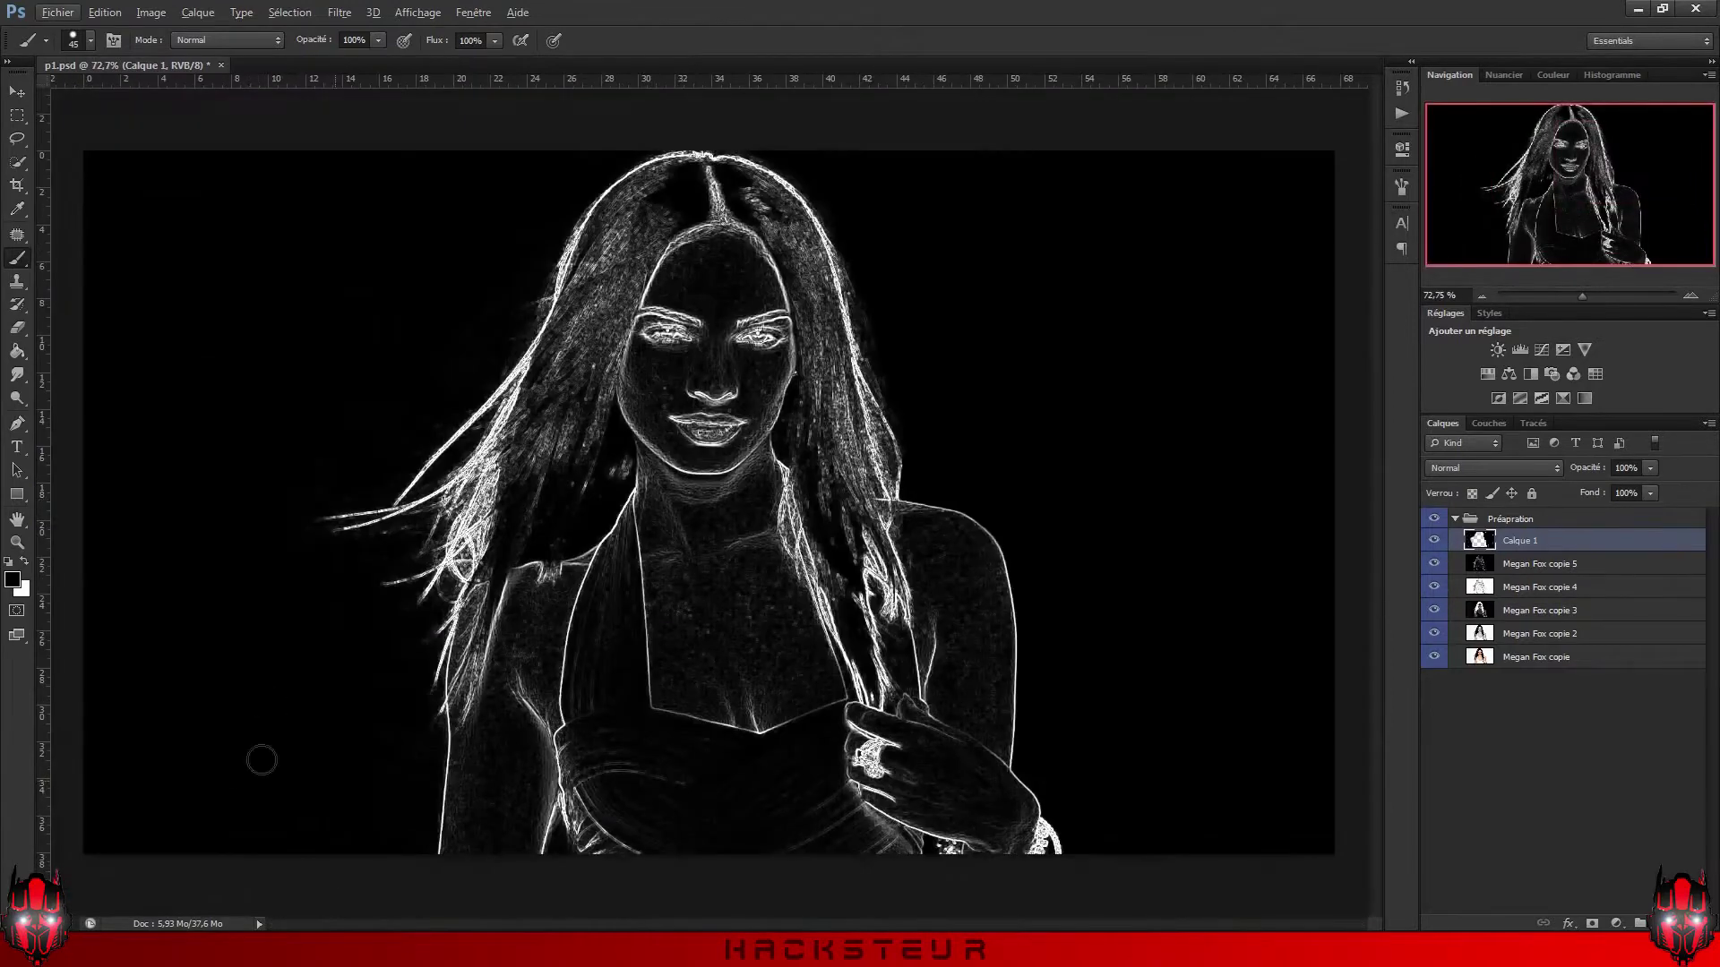
scroll(406, 774, "up", 5)
scroll(780, 815, "down", 5)
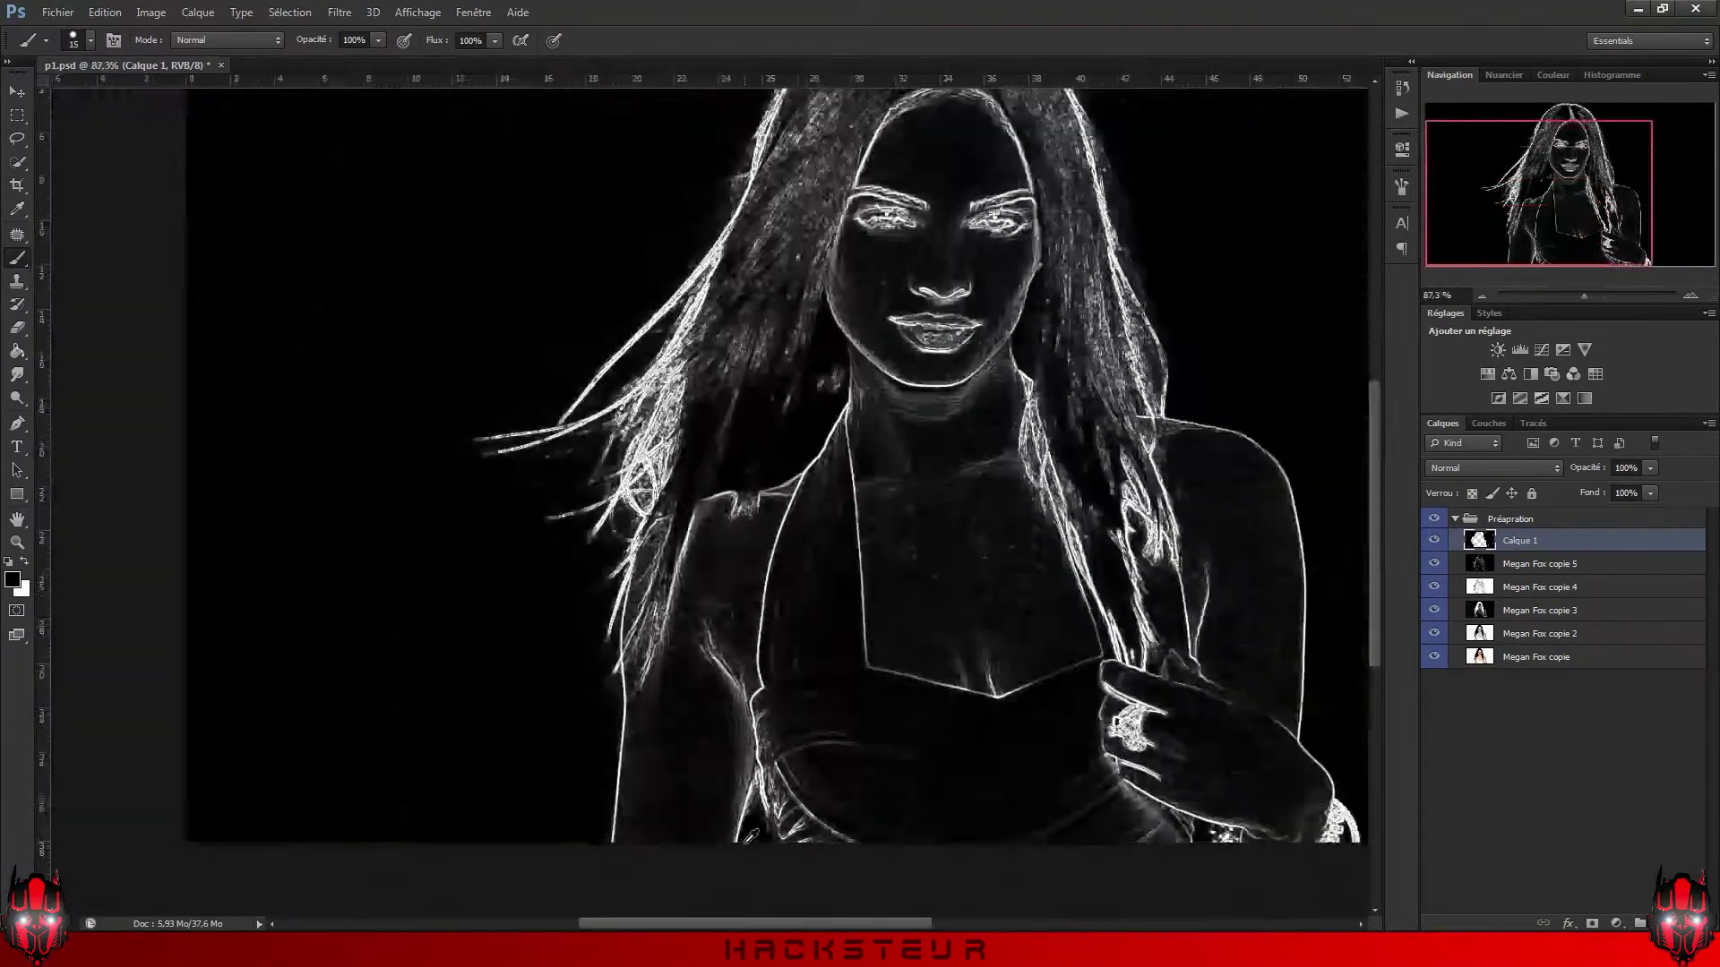
scroll(552, 833, "up", 5)
scroll(588, 821, "down", 5)
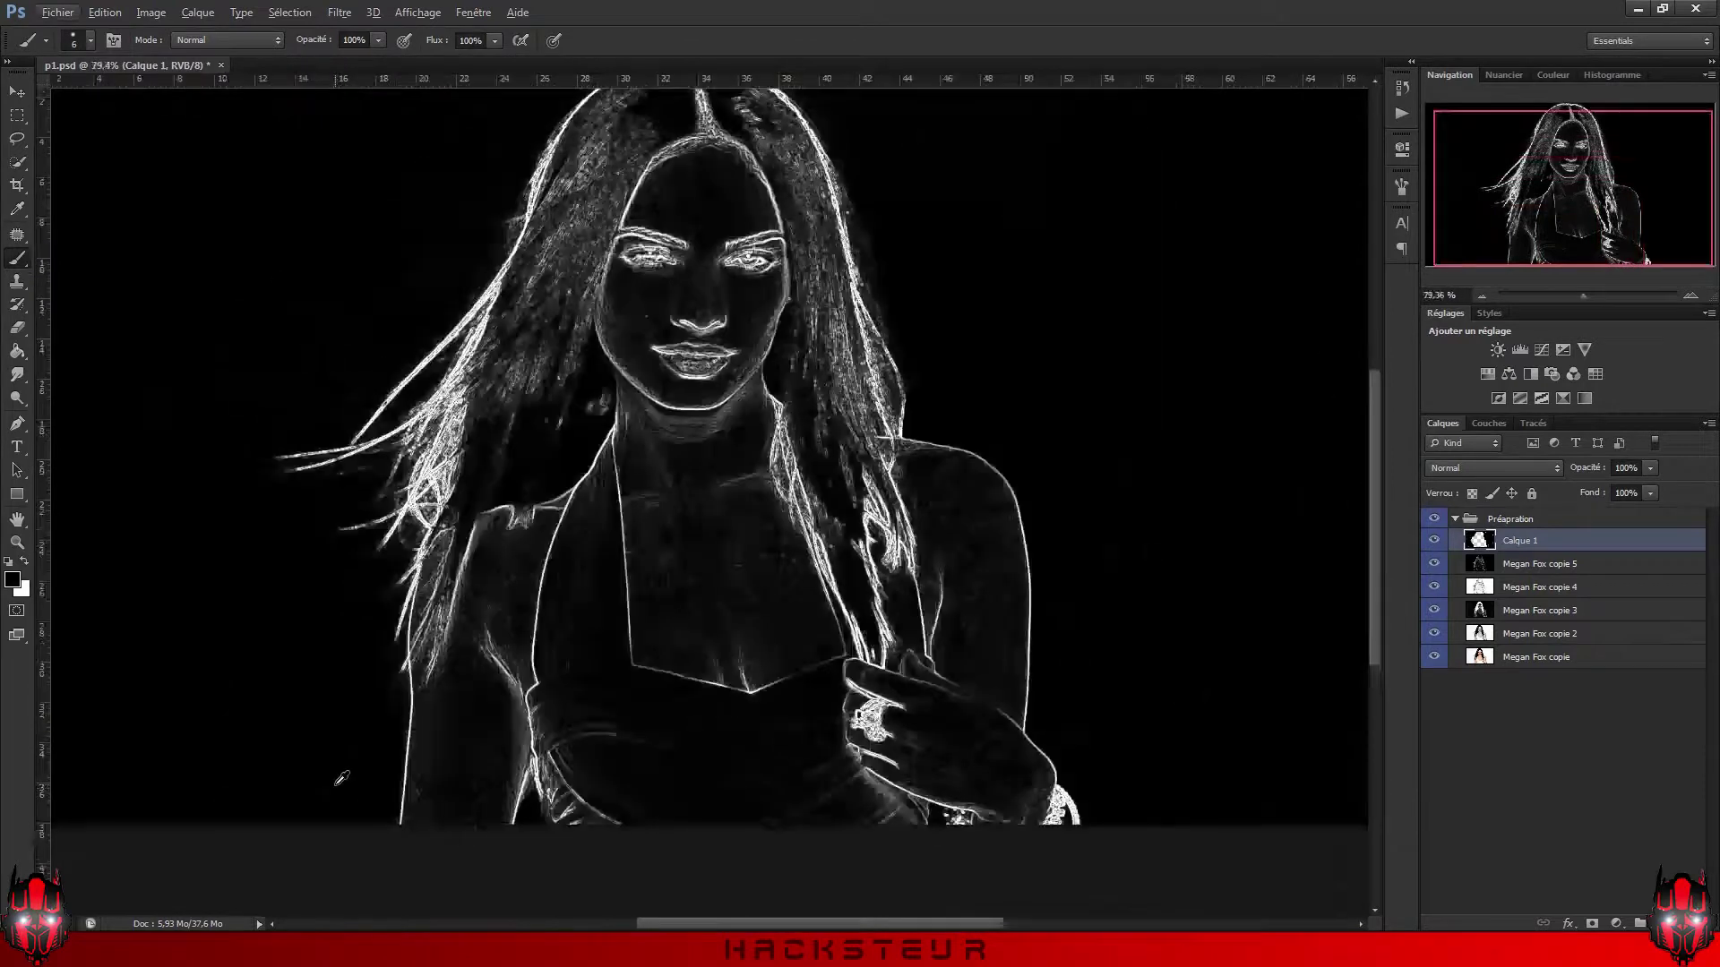
scroll(574, 423, "up", 4)
scroll(603, 348, "down", 4)
scroll(495, 670, "up", 4)
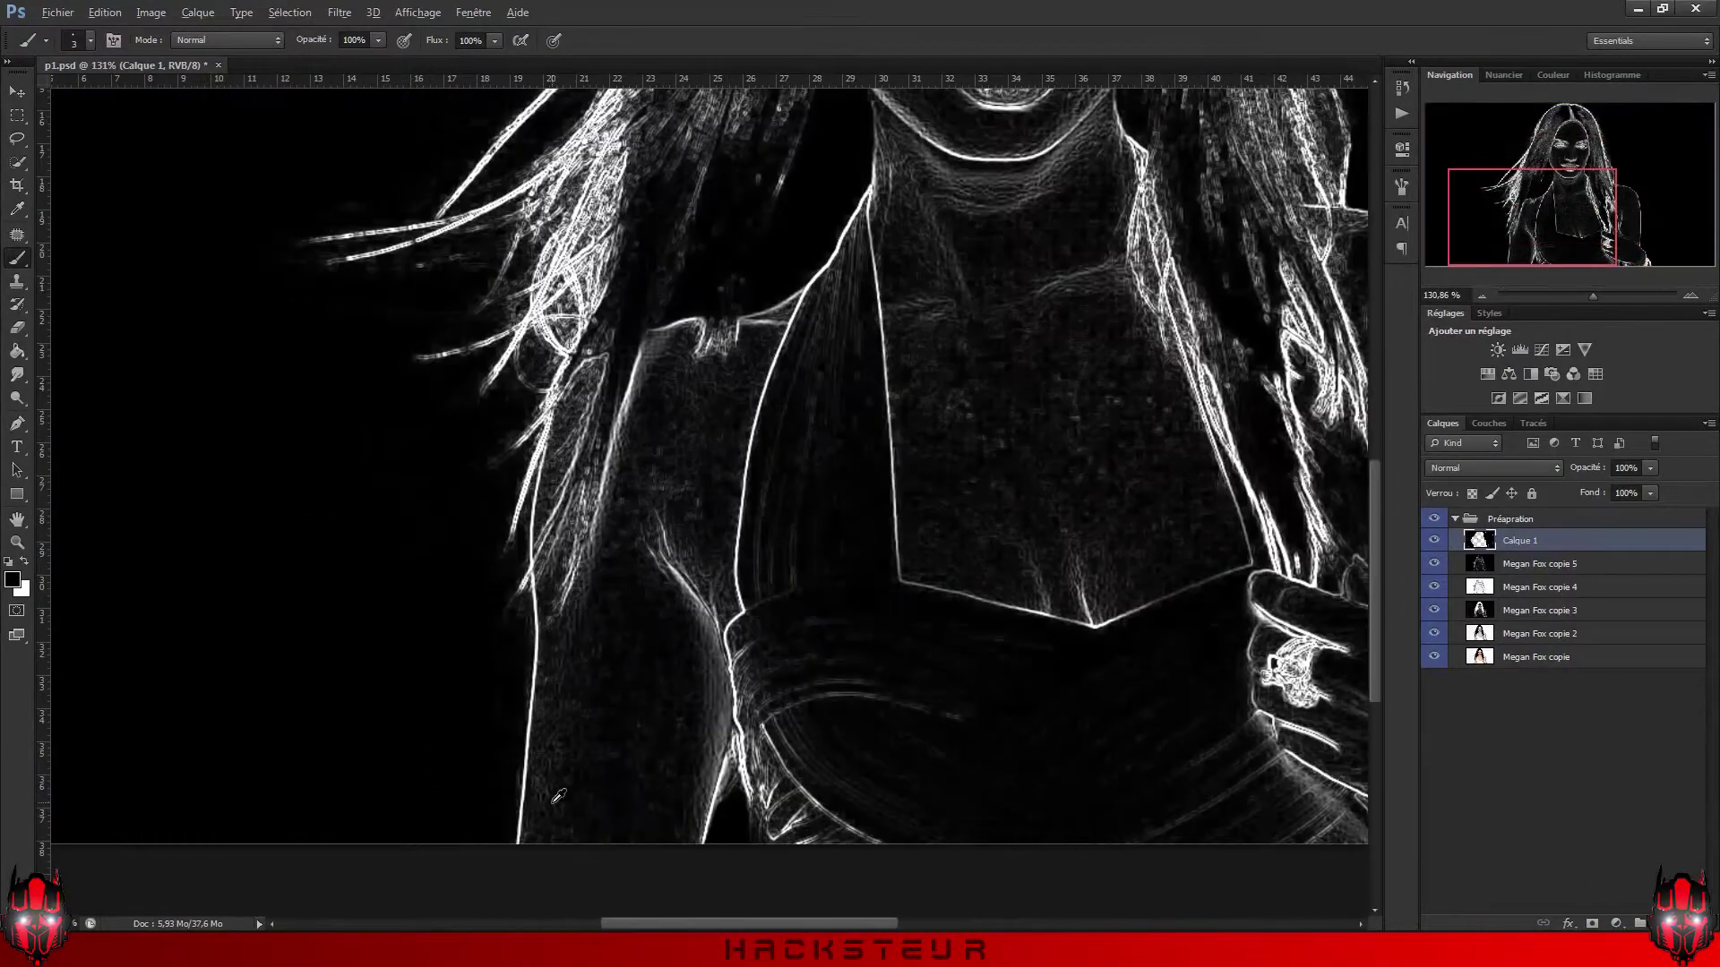
scroll(520, 815, "up", 1)
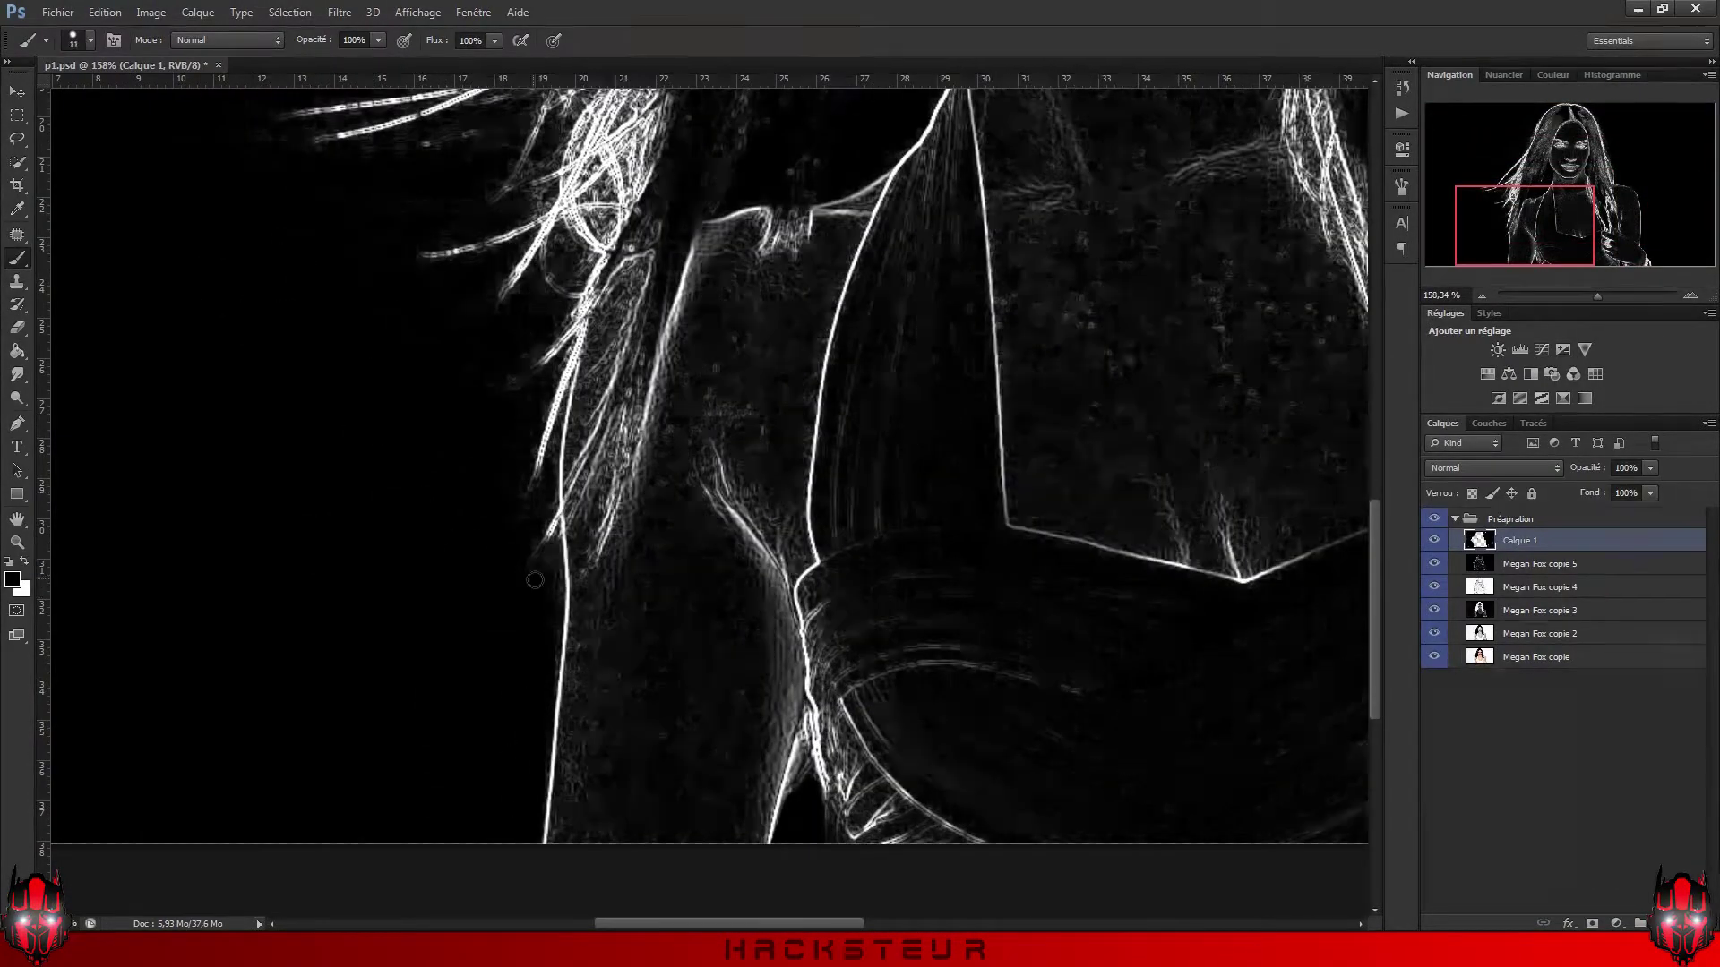
scroll(542, 620, "up", 1)
Step: Add a path point along the arm edge, then brush away speckles around it
key("p")
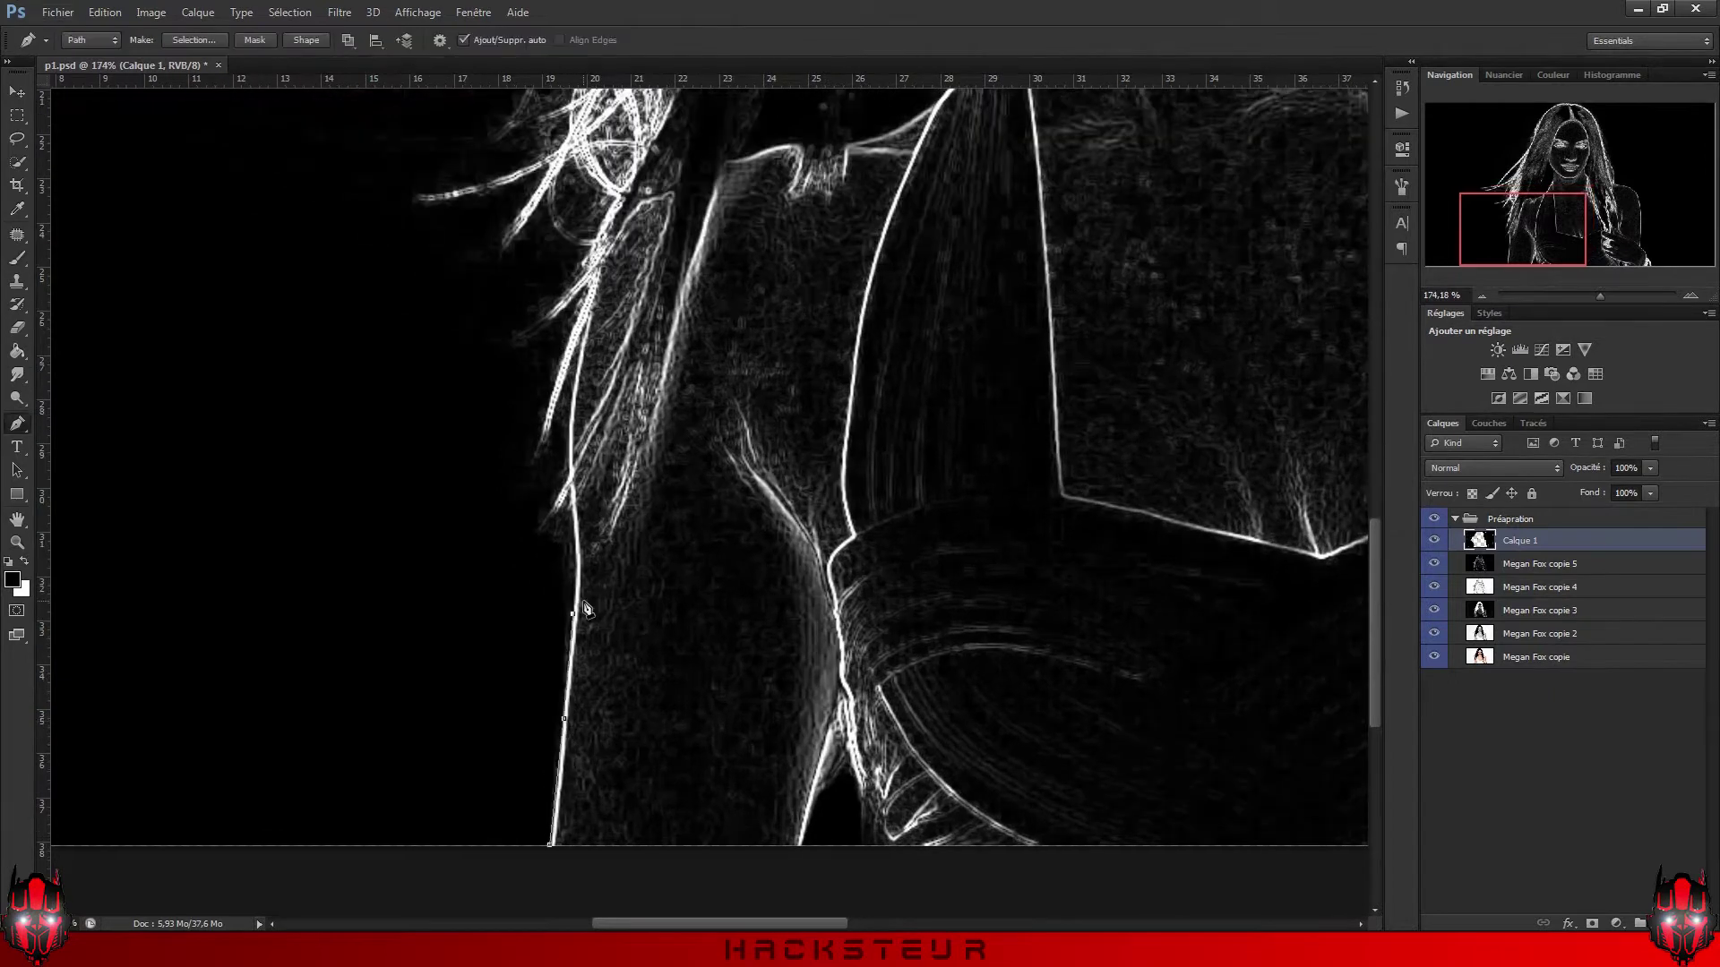
left_click(452, 619)
scroll(576, 537, "up", 1)
key("b")
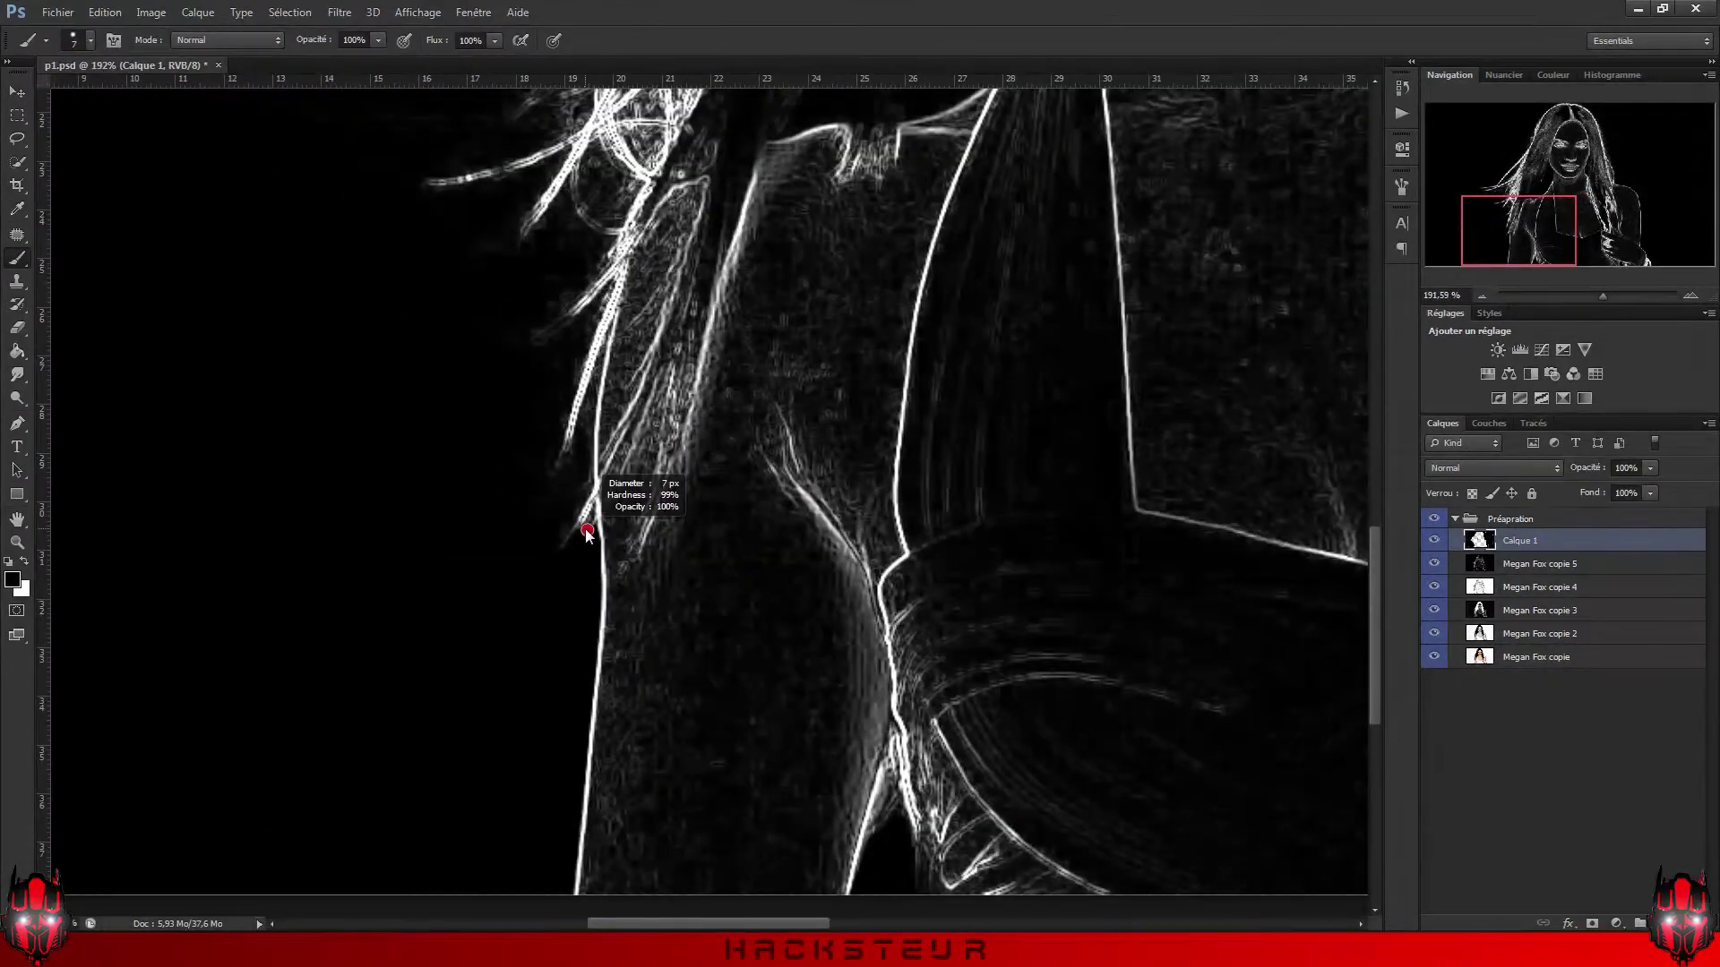
scroll(402, 412, "up", 3)
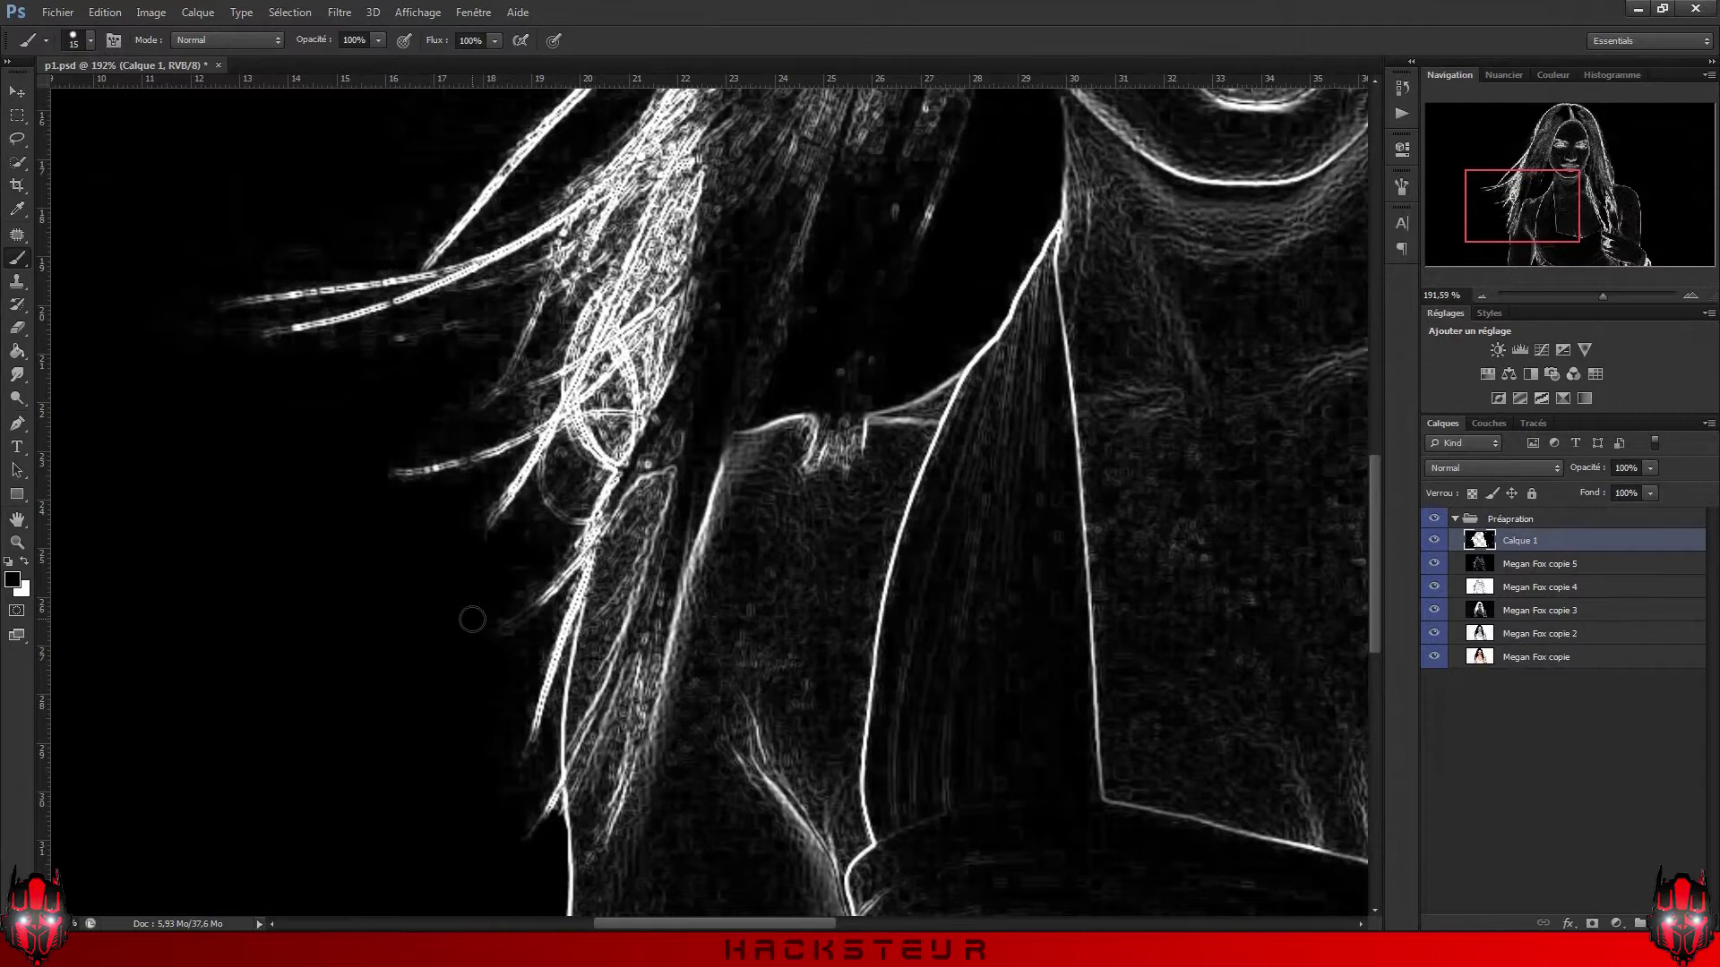
scroll(488, 774, "down", 8)
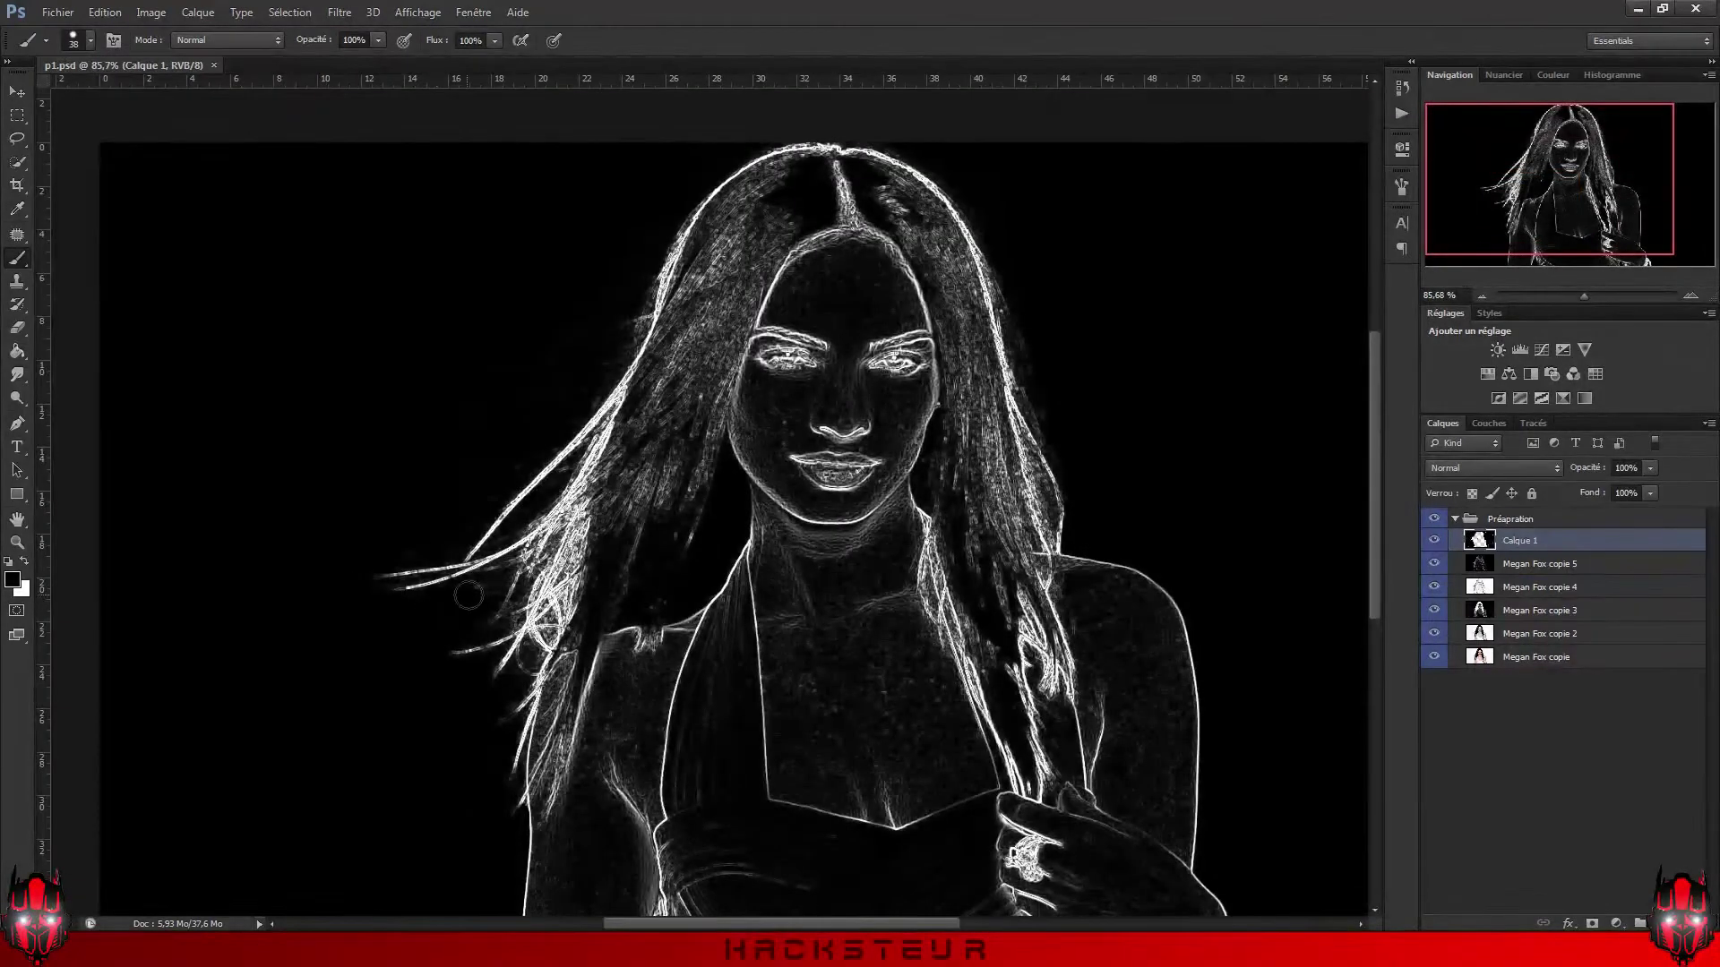
Step: Convert the drawn hair path into a selection and return to the Brush
scroll(469, 596, "up", 8)
key("p")
right_click(576, 598)
key("Return")
key("b")
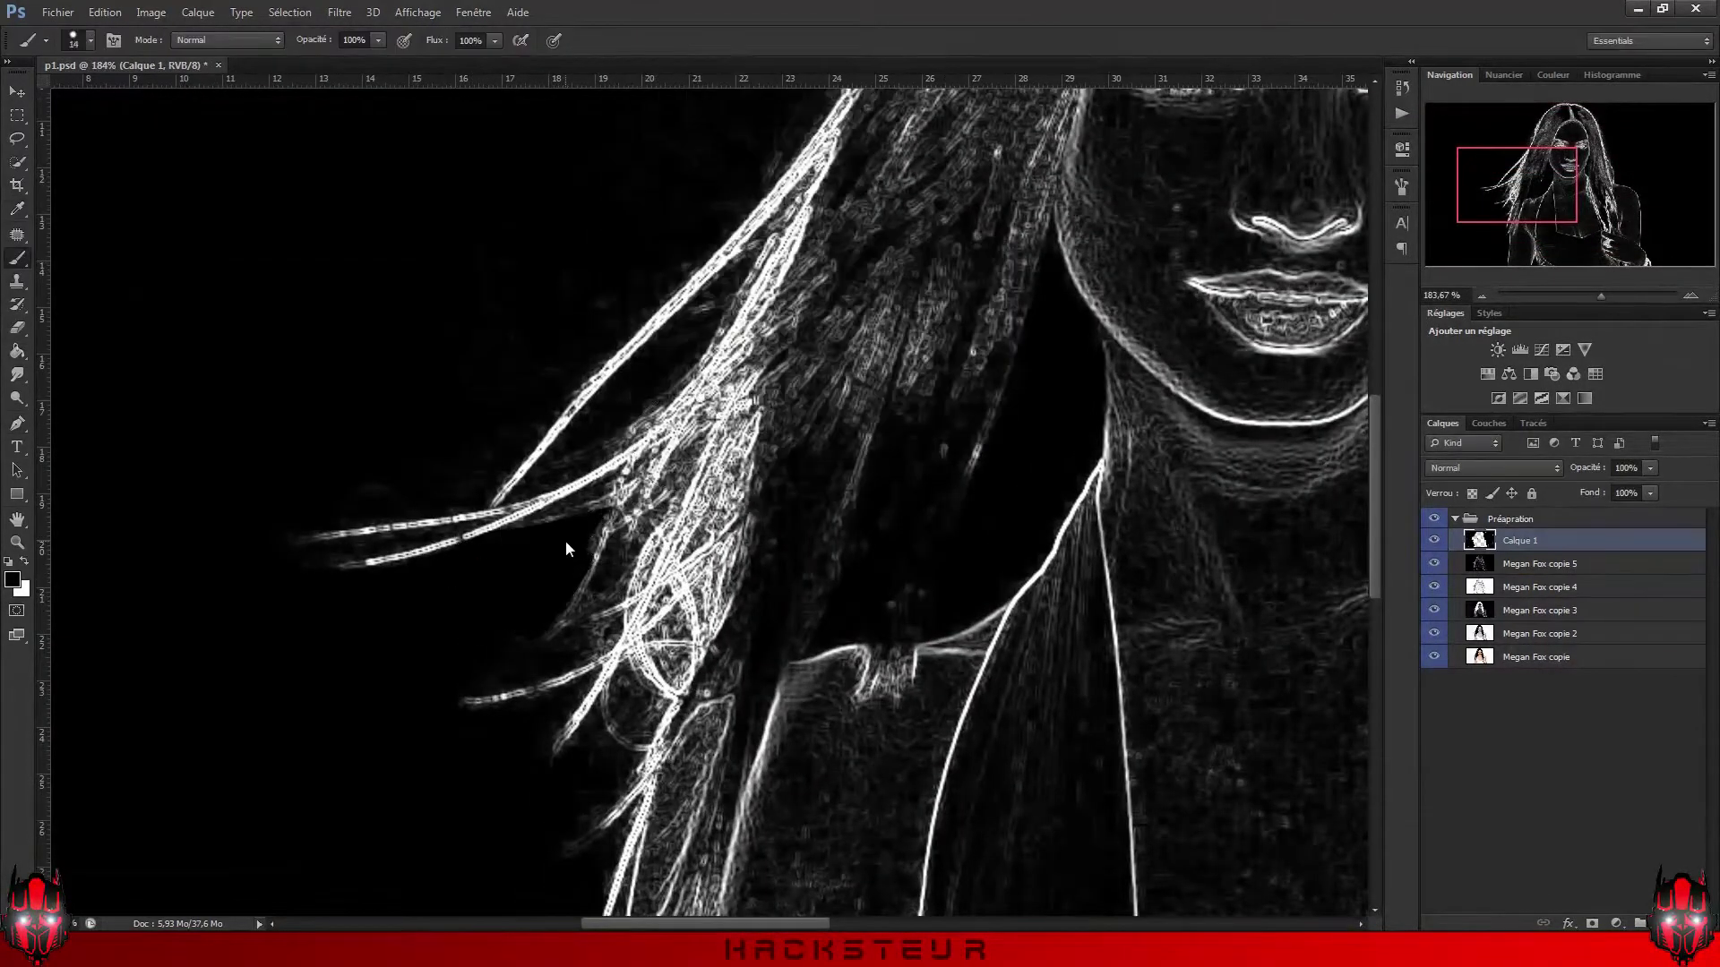
Step: Bring the top of the head into view and trace the hair edge with Pen path points
scroll(582, 403, "up", 5)
scroll(543, 506, "right", 3)
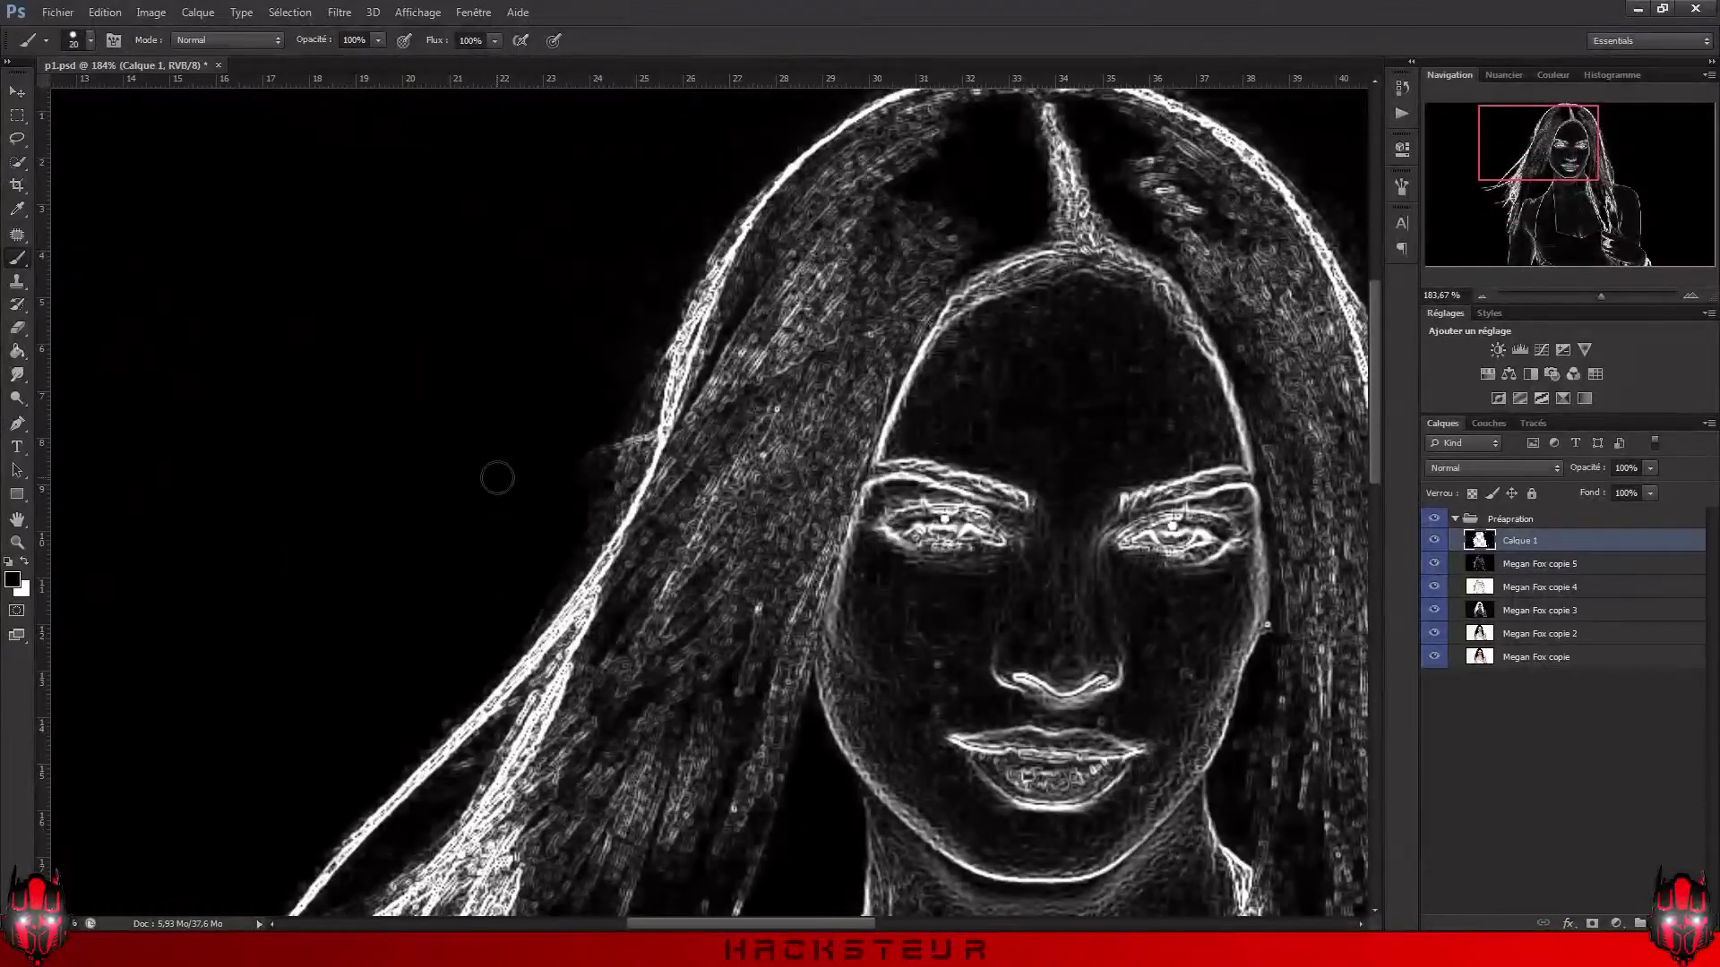
left_click_drag(663, 239, 522, 392)
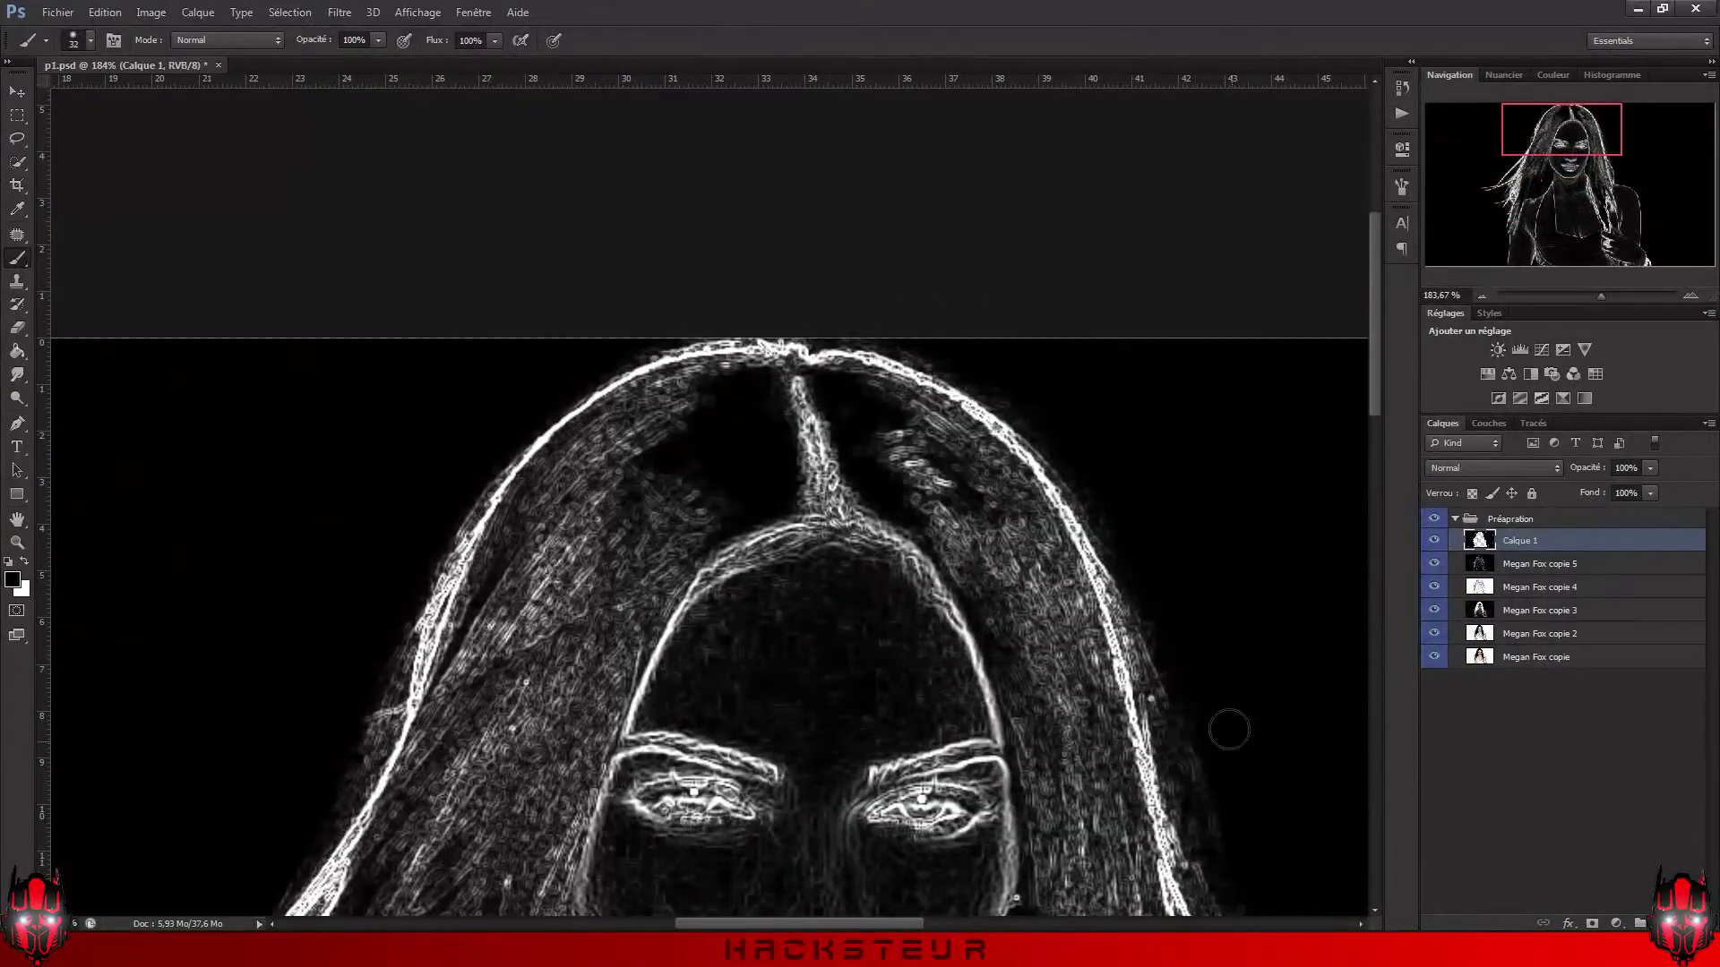
scroll(1229, 730, "down", 3)
scroll(280, 295, "up", 2)
key("p")
scroll(495, 267, "up", 2)
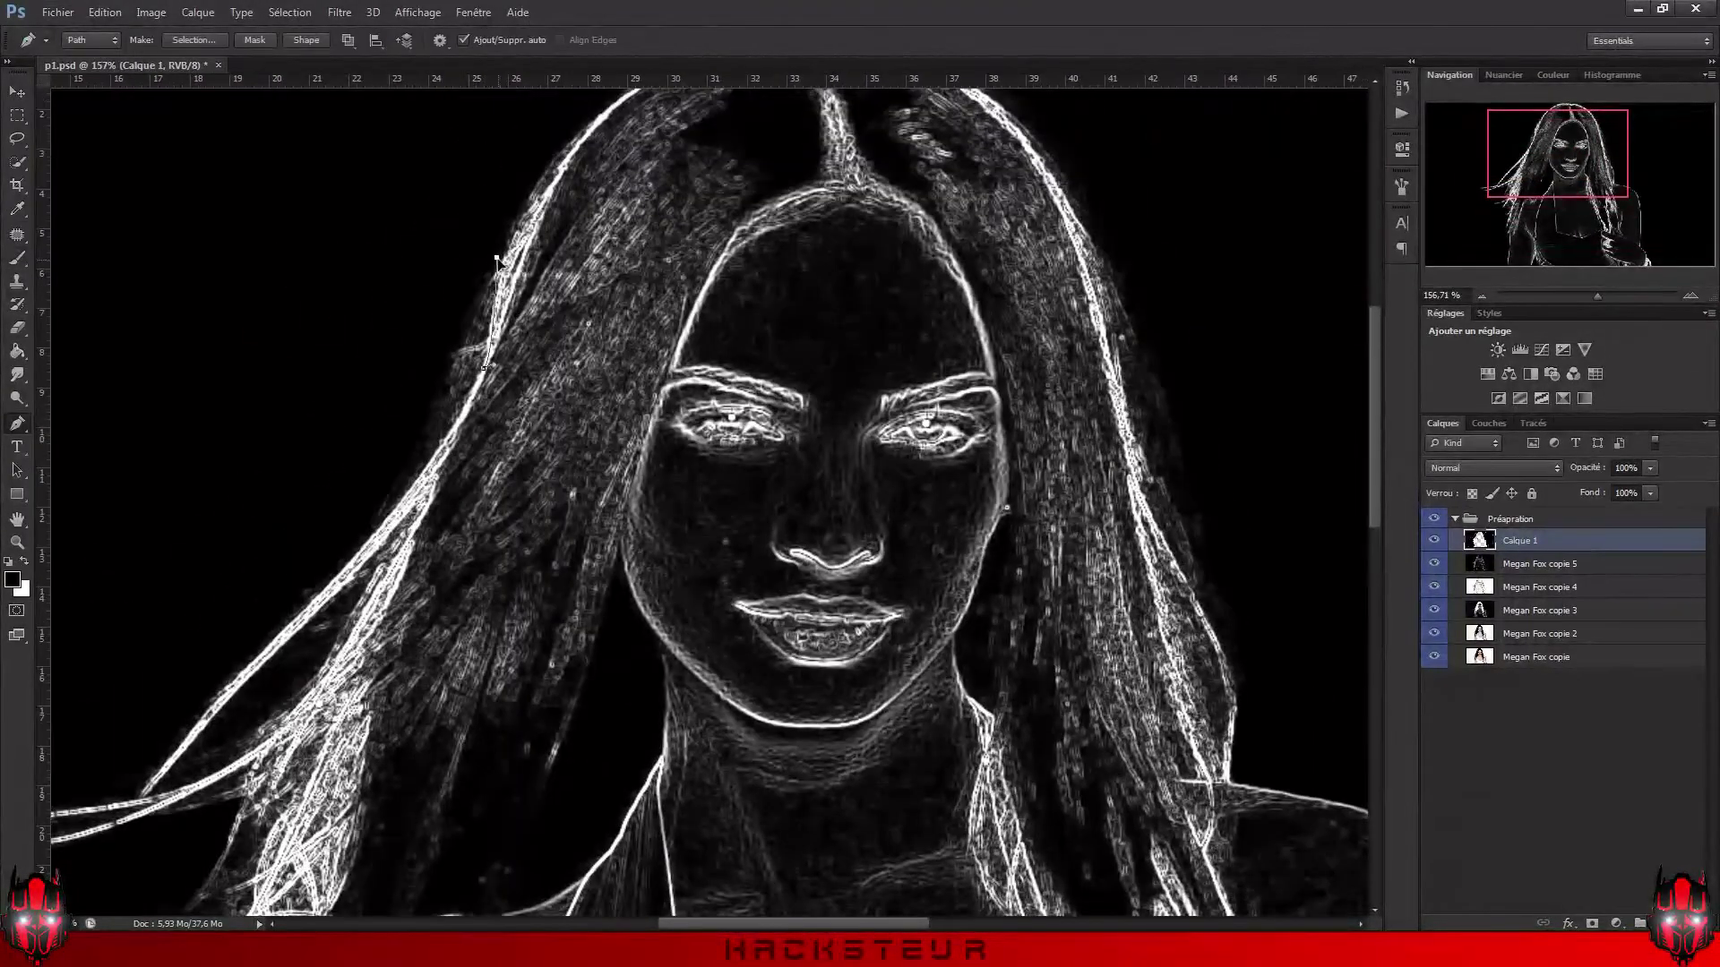
left_click(473, 386)
left_click(449, 431)
left_click(430, 460)
left_click(340, 576)
Step: Load the hair-edge path as a selection with Ctrl+Enter and return to the Brush
scroll(144, 575, "down", 1)
scroll(143, 575, "left", 2)
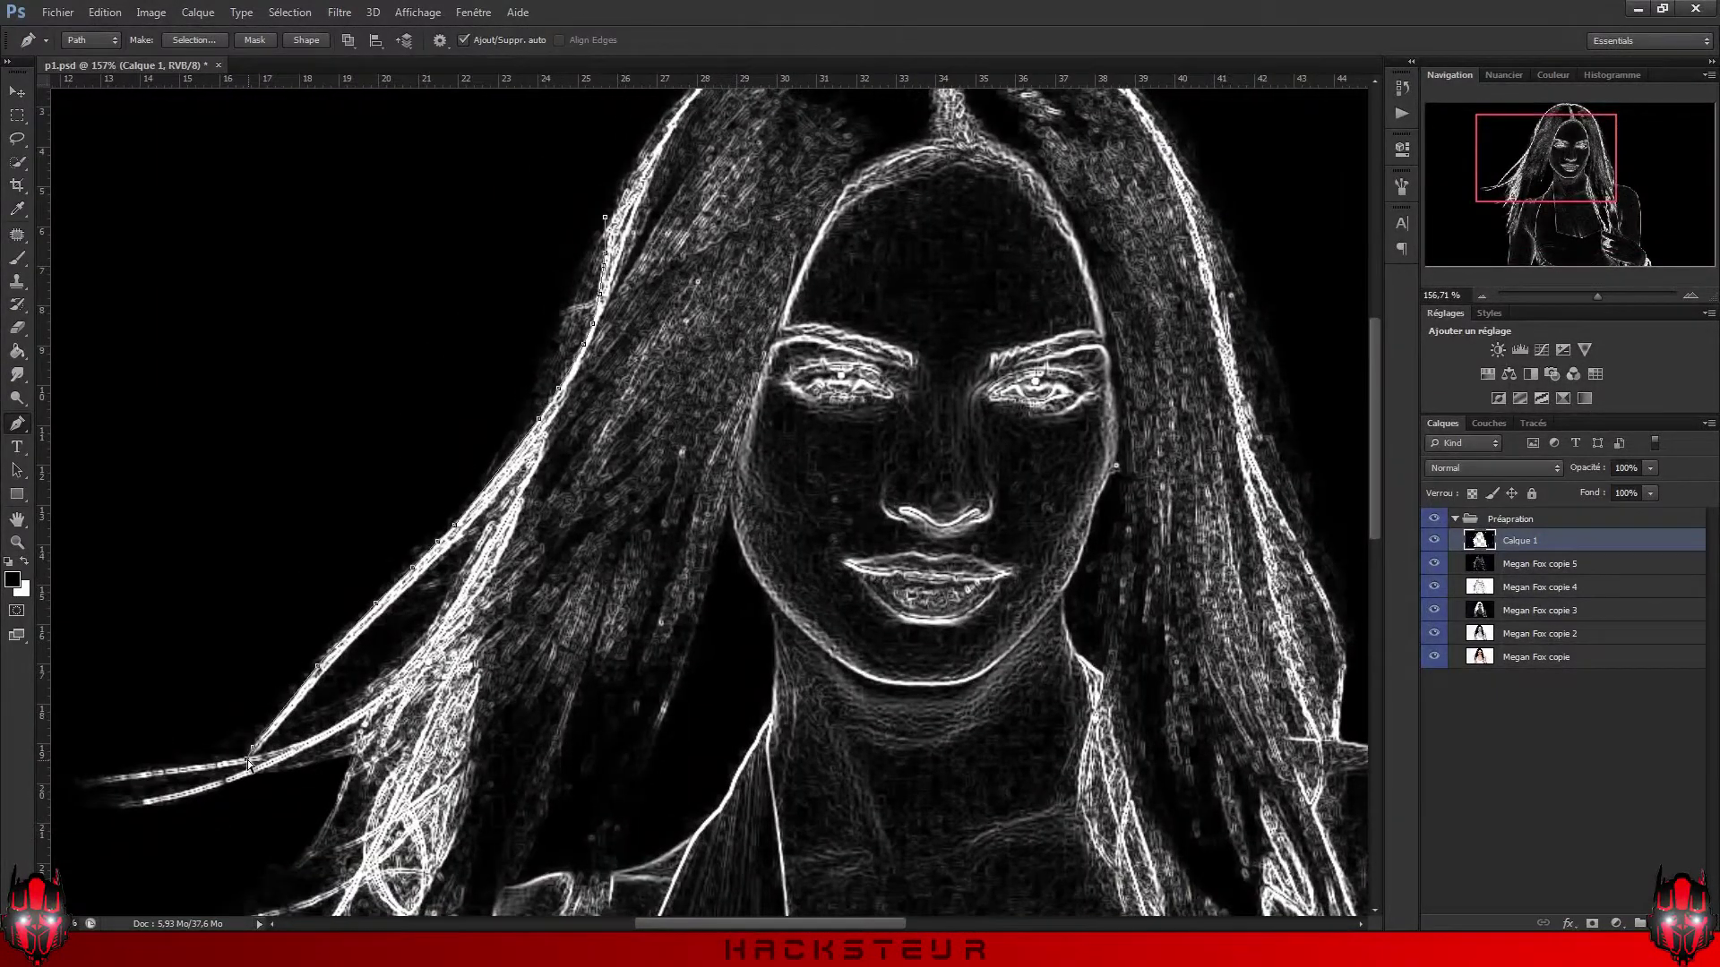
key("ctrl+Return")
scroll(604, 218, "down", 3)
scroll(641, 292, "up", 4)
key("b")
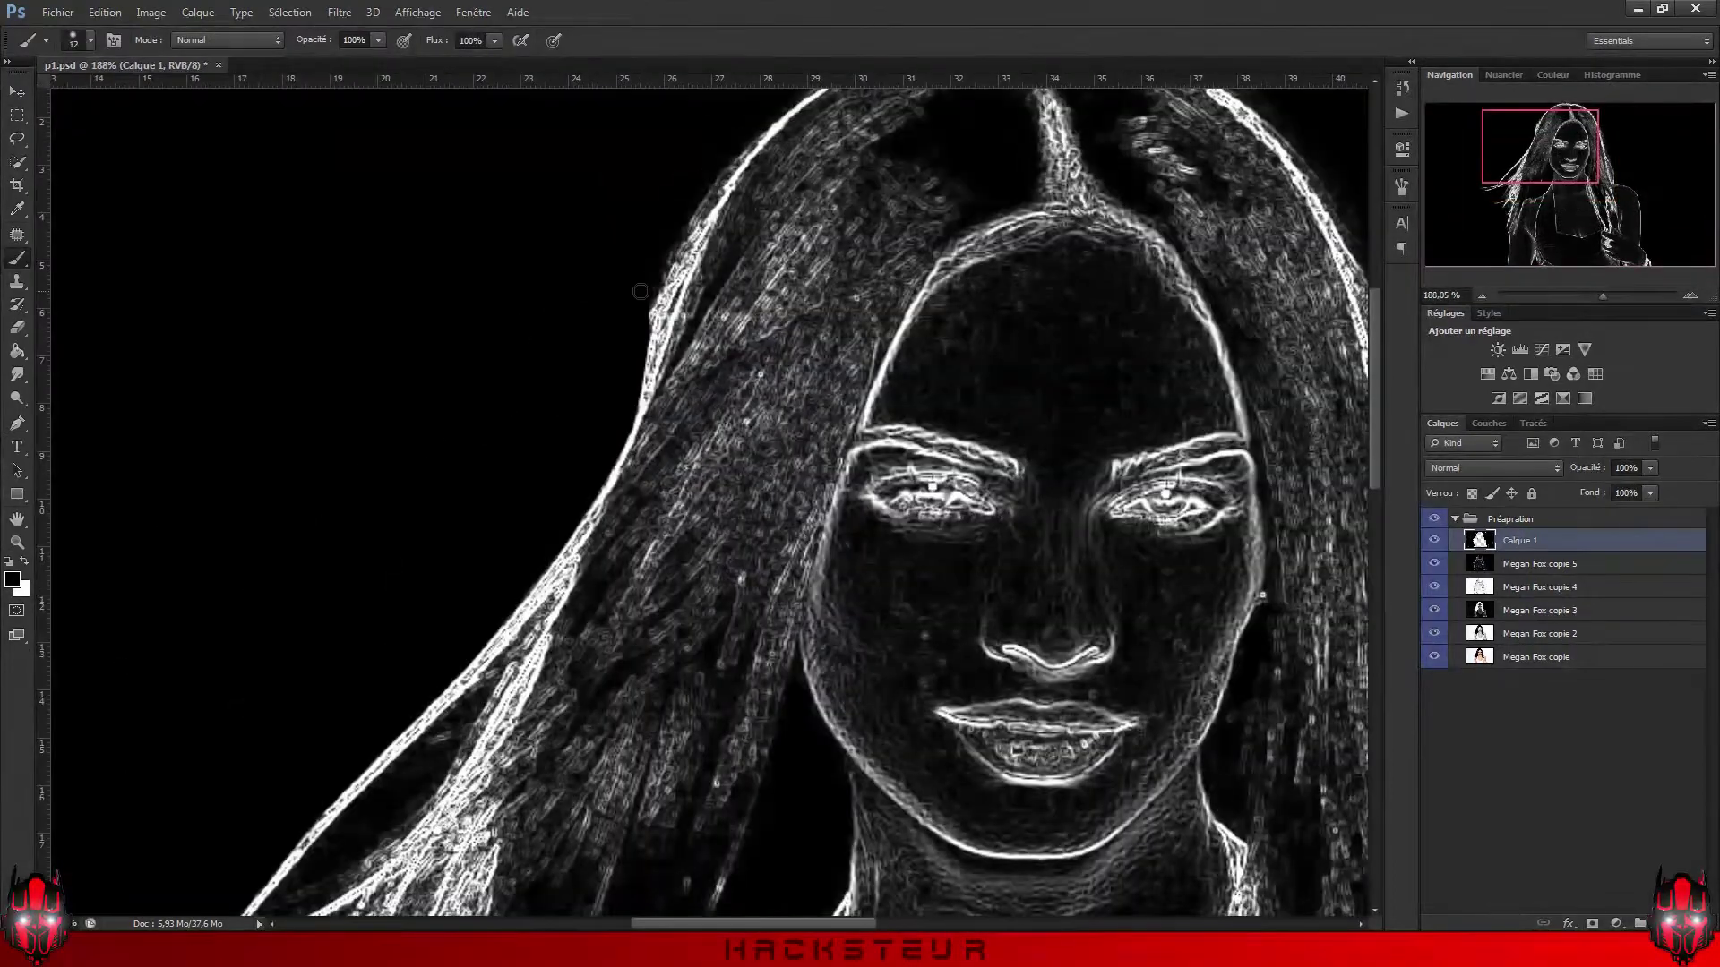
Step: Paint away the background around the top of the head and bring up the colour swatches
scroll(625, 321, "down", 3)
scroll(995, 238, "up", 3)
scroll(665, 722, "right", 3)
scroll(665, 722, "up", 2)
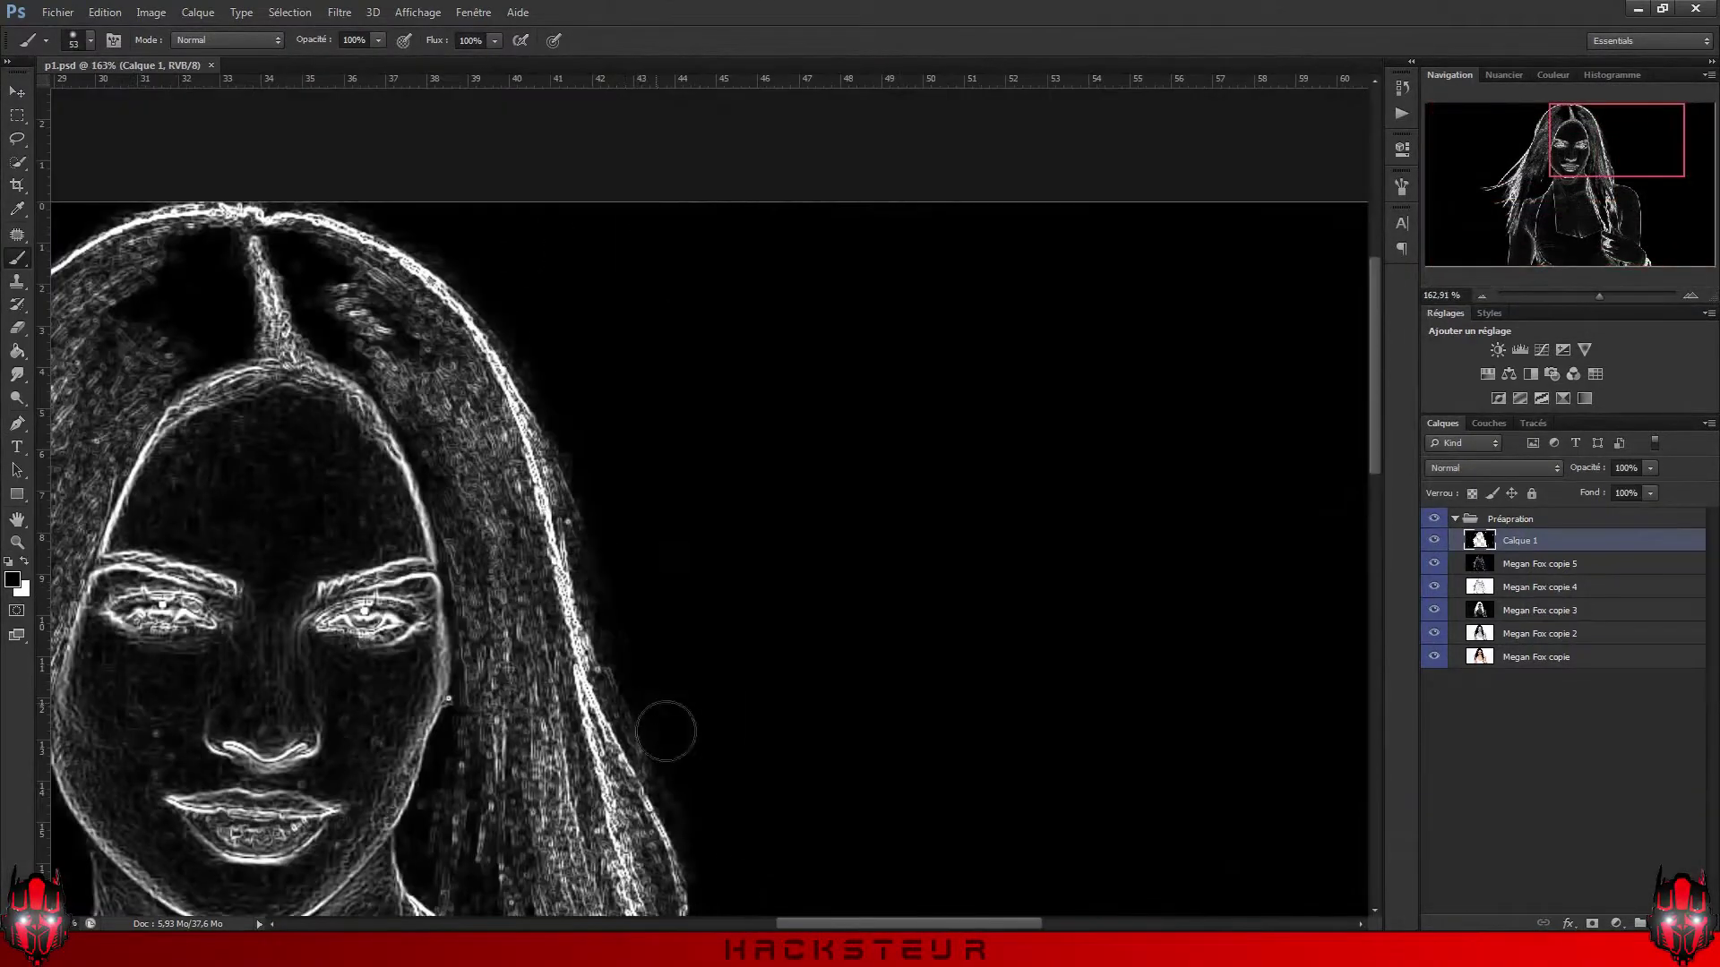
scroll(557, 383, "down", 3)
scroll(753, 576, "up", 2)
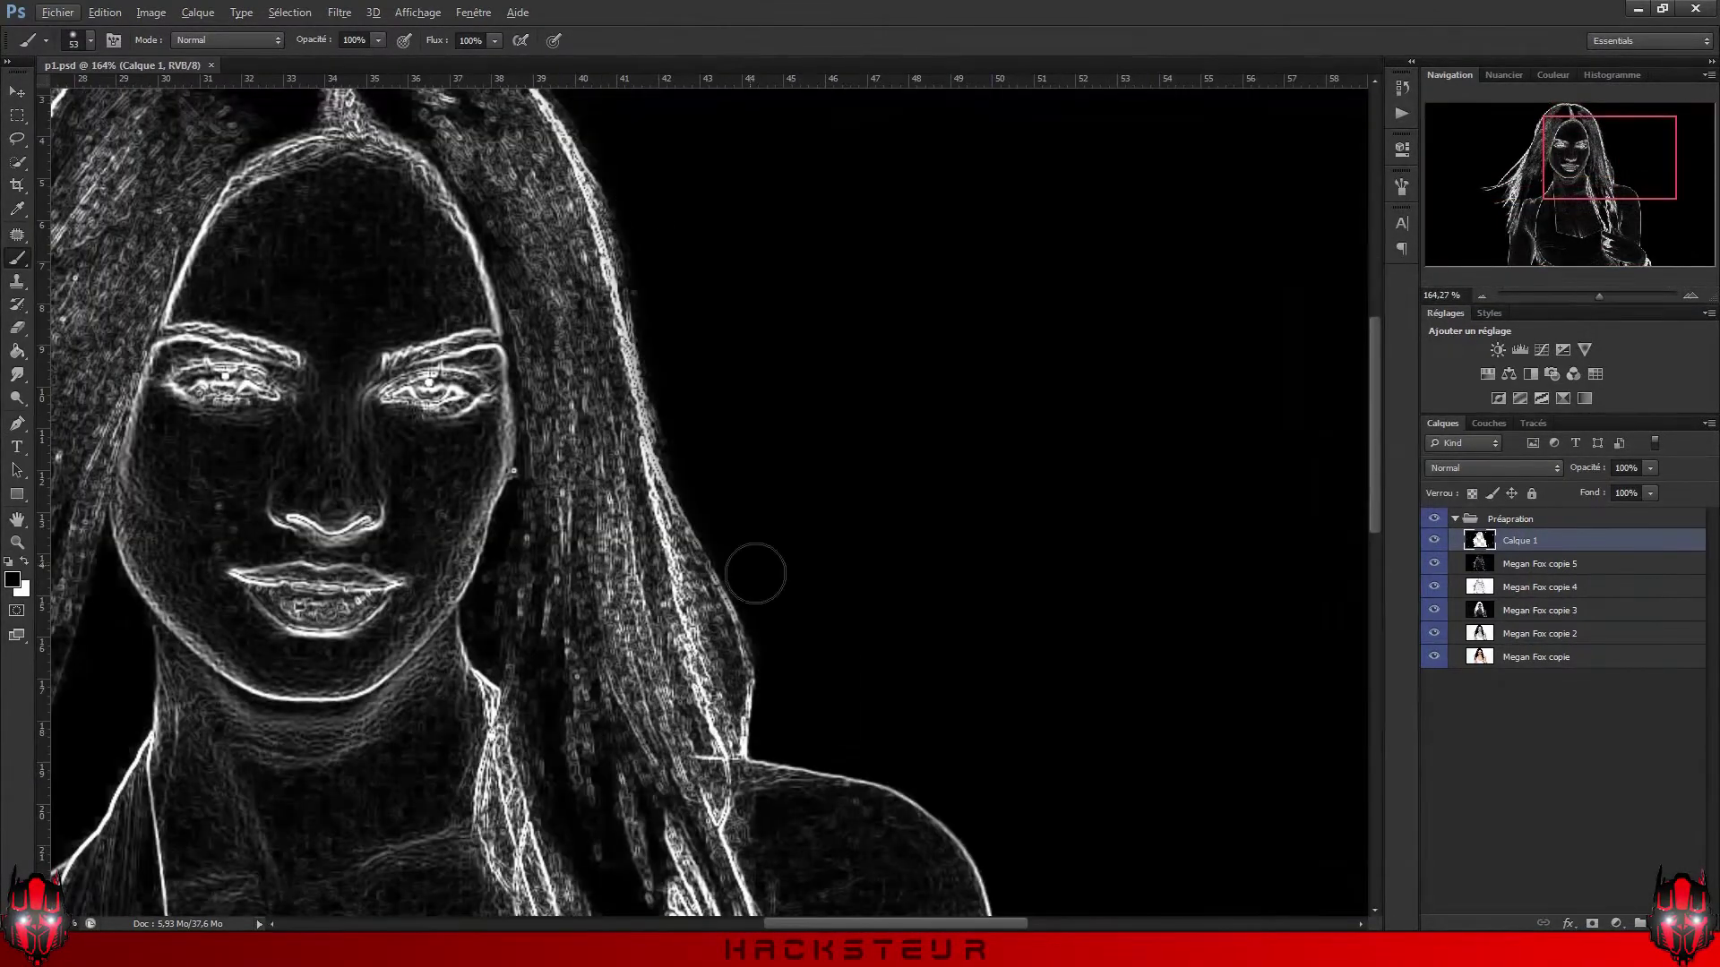
scroll(724, 504, "up", 1)
left_click_drag(724, 504, 809, 657)
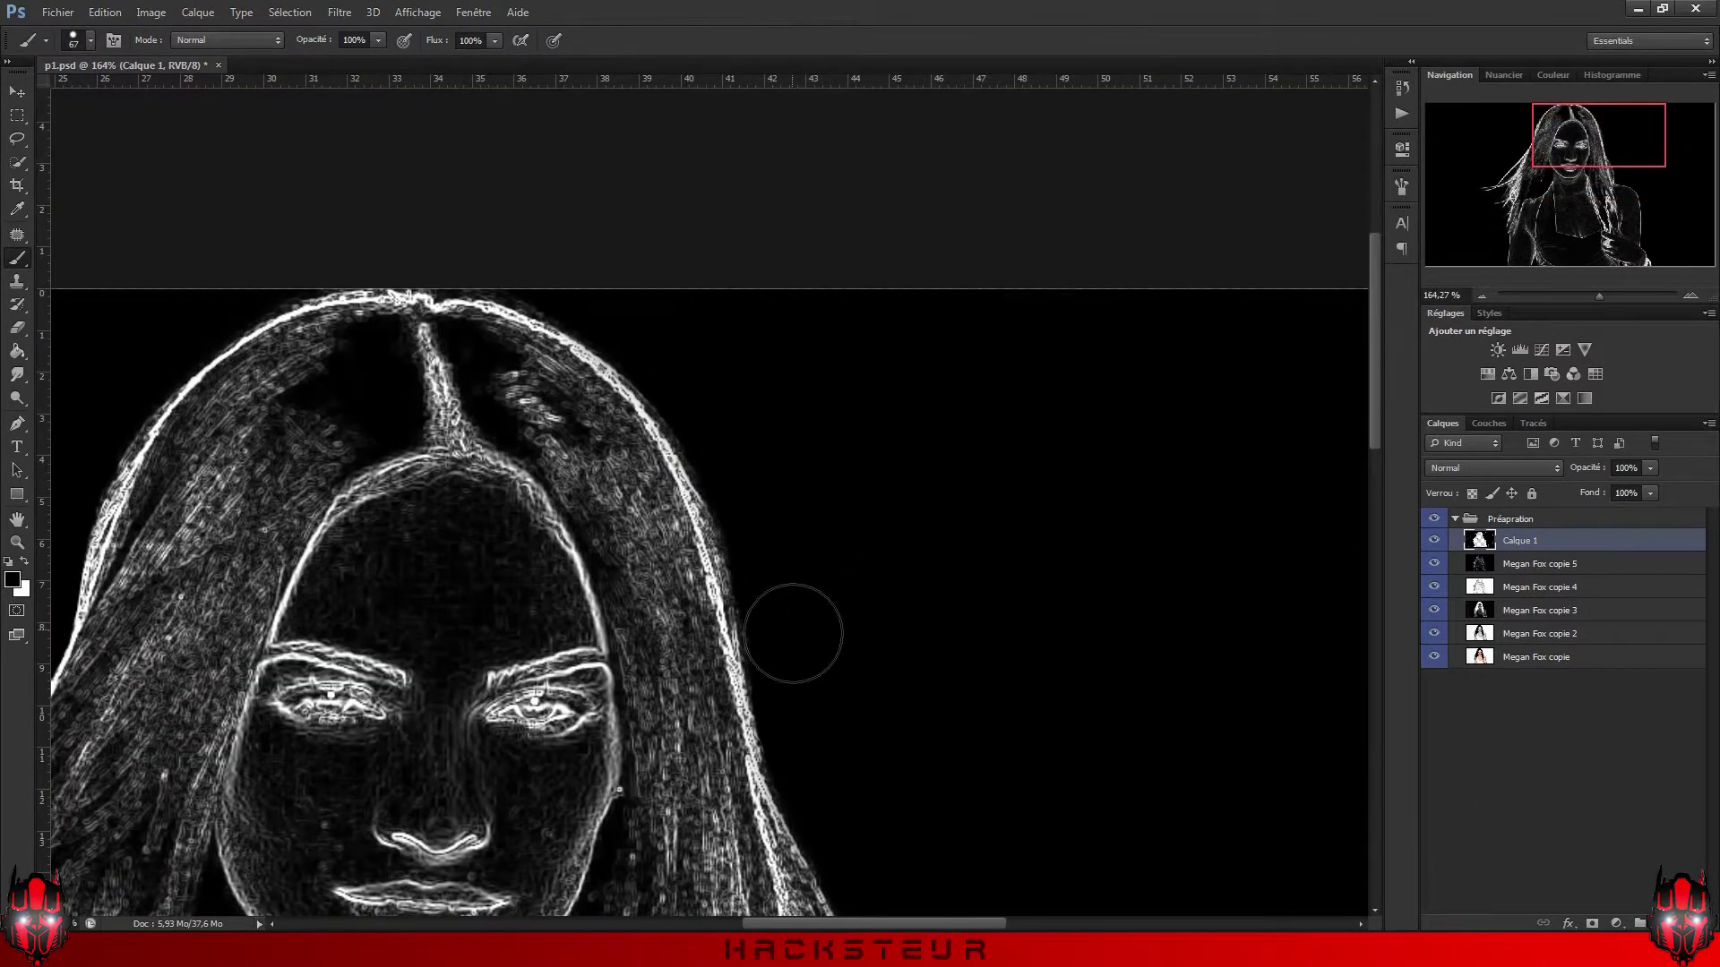
scroll(793, 633, "down", 3)
left_click(1504, 74)
left_click_drag(1535, 288, 1535, 421)
Step: Pick orange, add a new layer and adjust Levels so the outline glows orange-red
left_click(1427, 196)
key("ctrl+shift+alt+n")
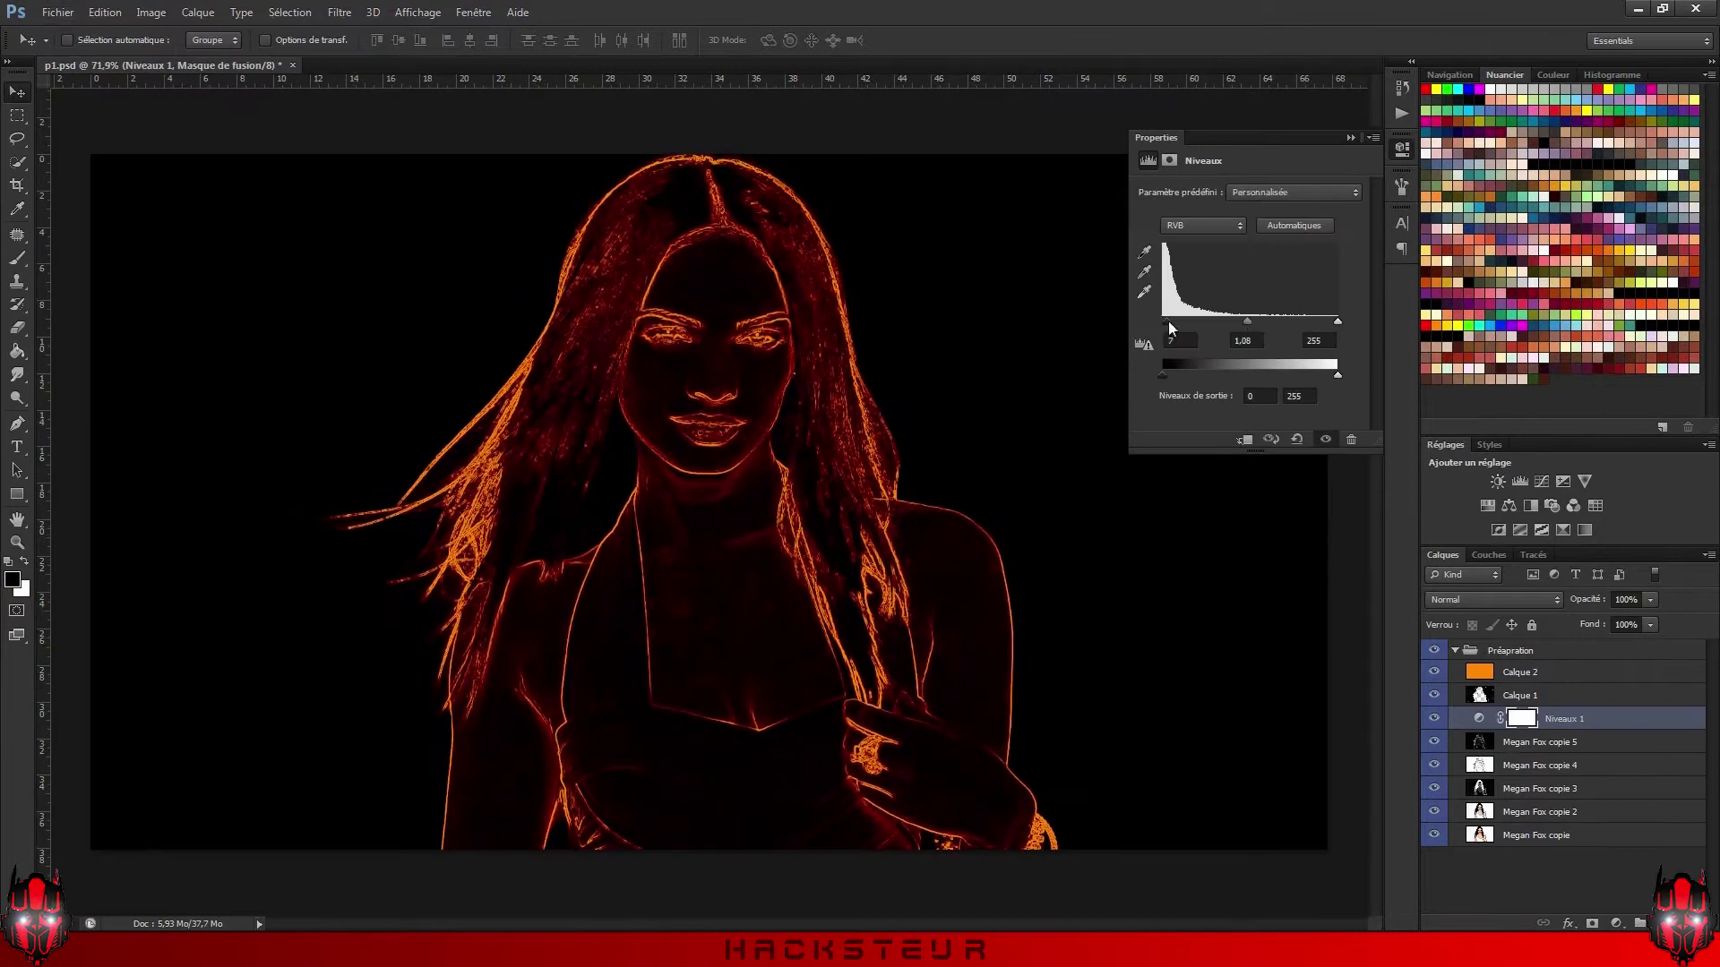
left_click_drag(1169, 322, 1171, 321)
left_click_drag(1337, 321, 1318, 321)
left_click_drag(1247, 321, 1239, 320)
key("b")
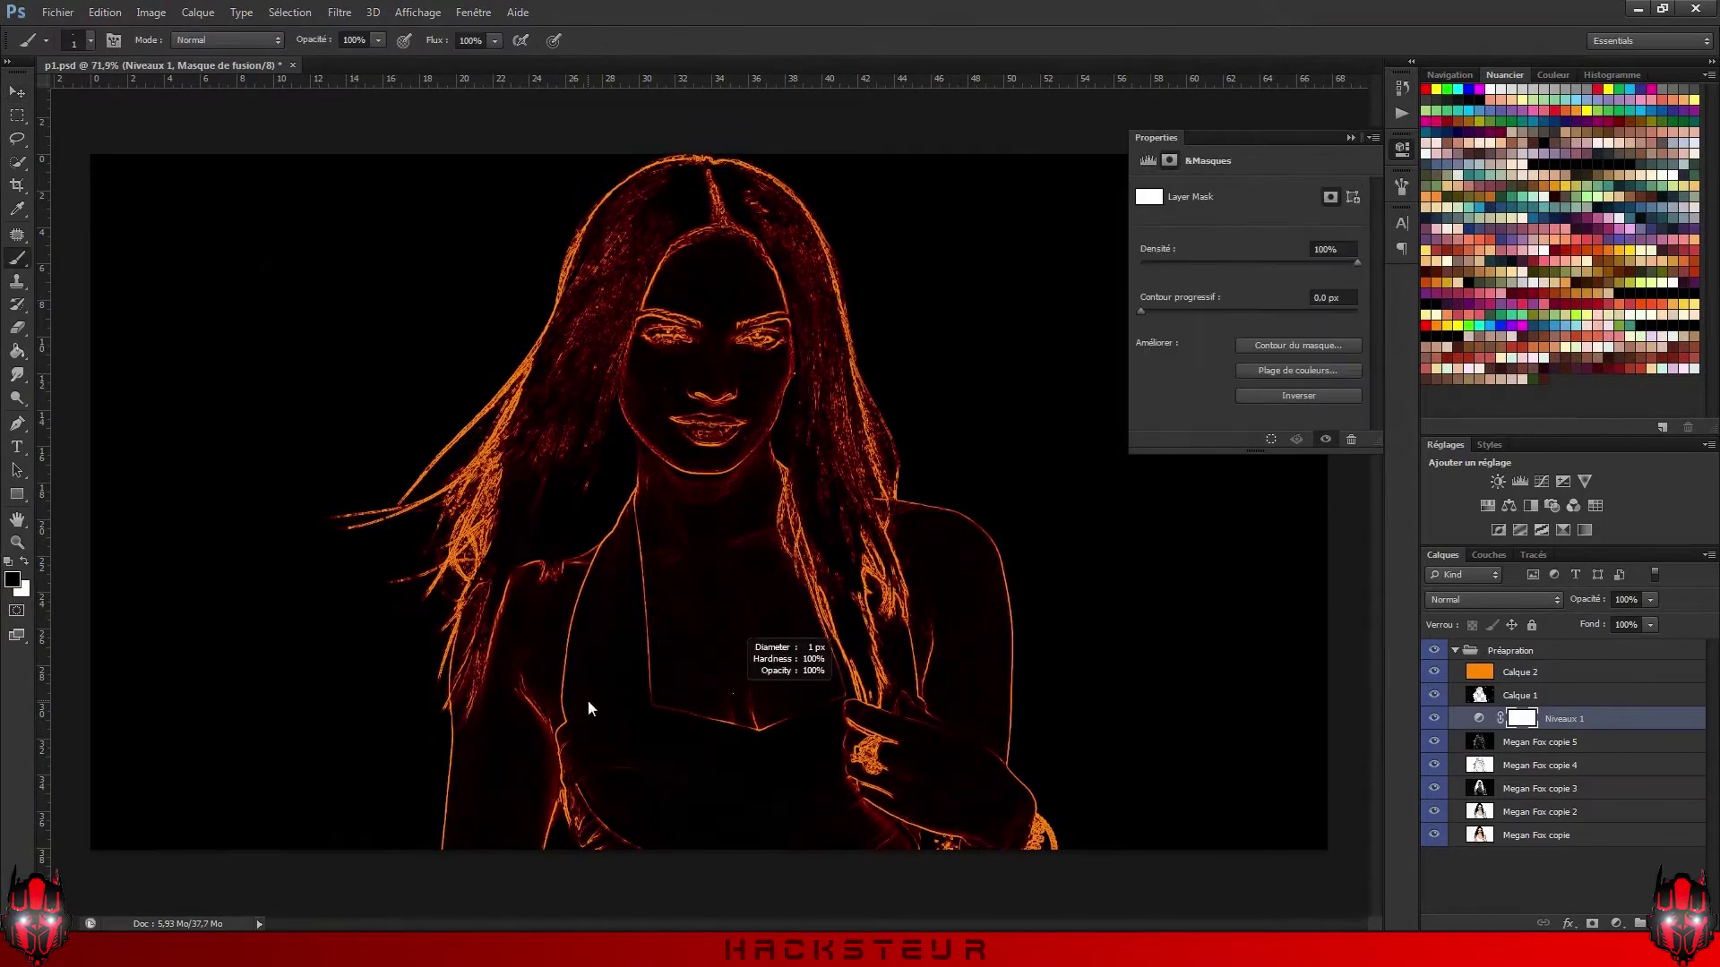
Step: Add Calque 3 at 31% opacity, then push Rust Texture.jpg's Levels to stark black and white
key("ctrl+shift+alt+n")
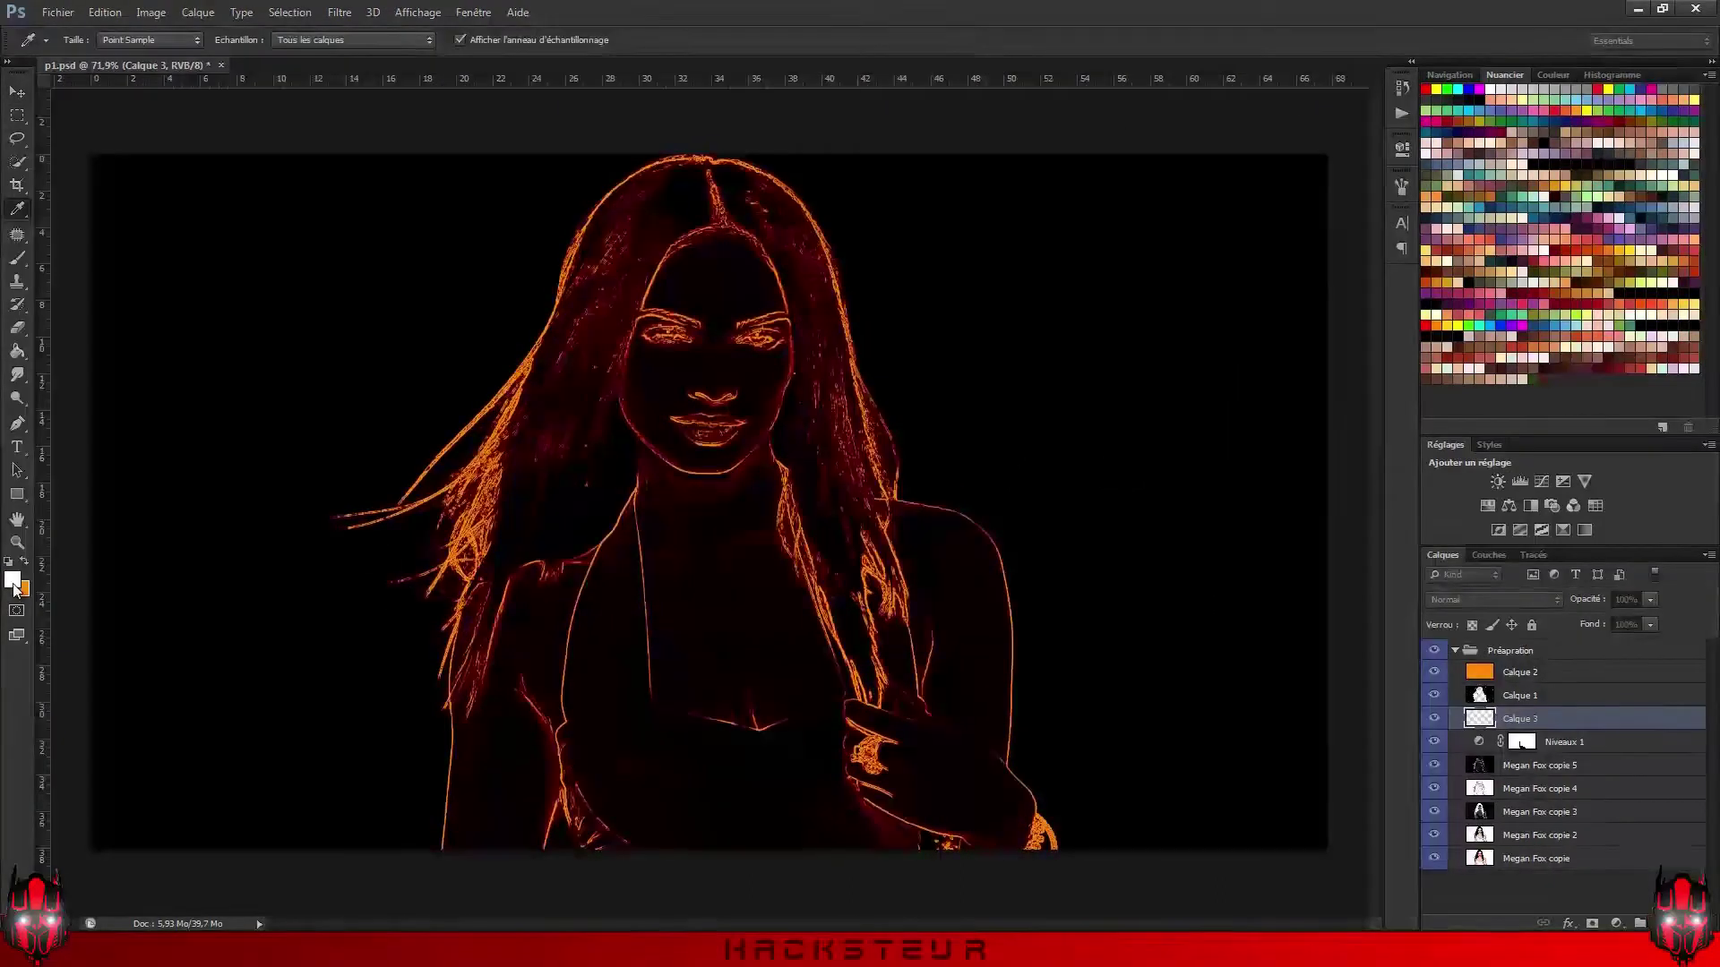
left_click_drag(1585, 600, 1531, 607)
scroll(660, 653, "down", 1)
scroll(538, 519, "up", 1)
scroll(613, 493, "down", 2)
scroll(948, 700, "up", 2)
key("ctrl+0")
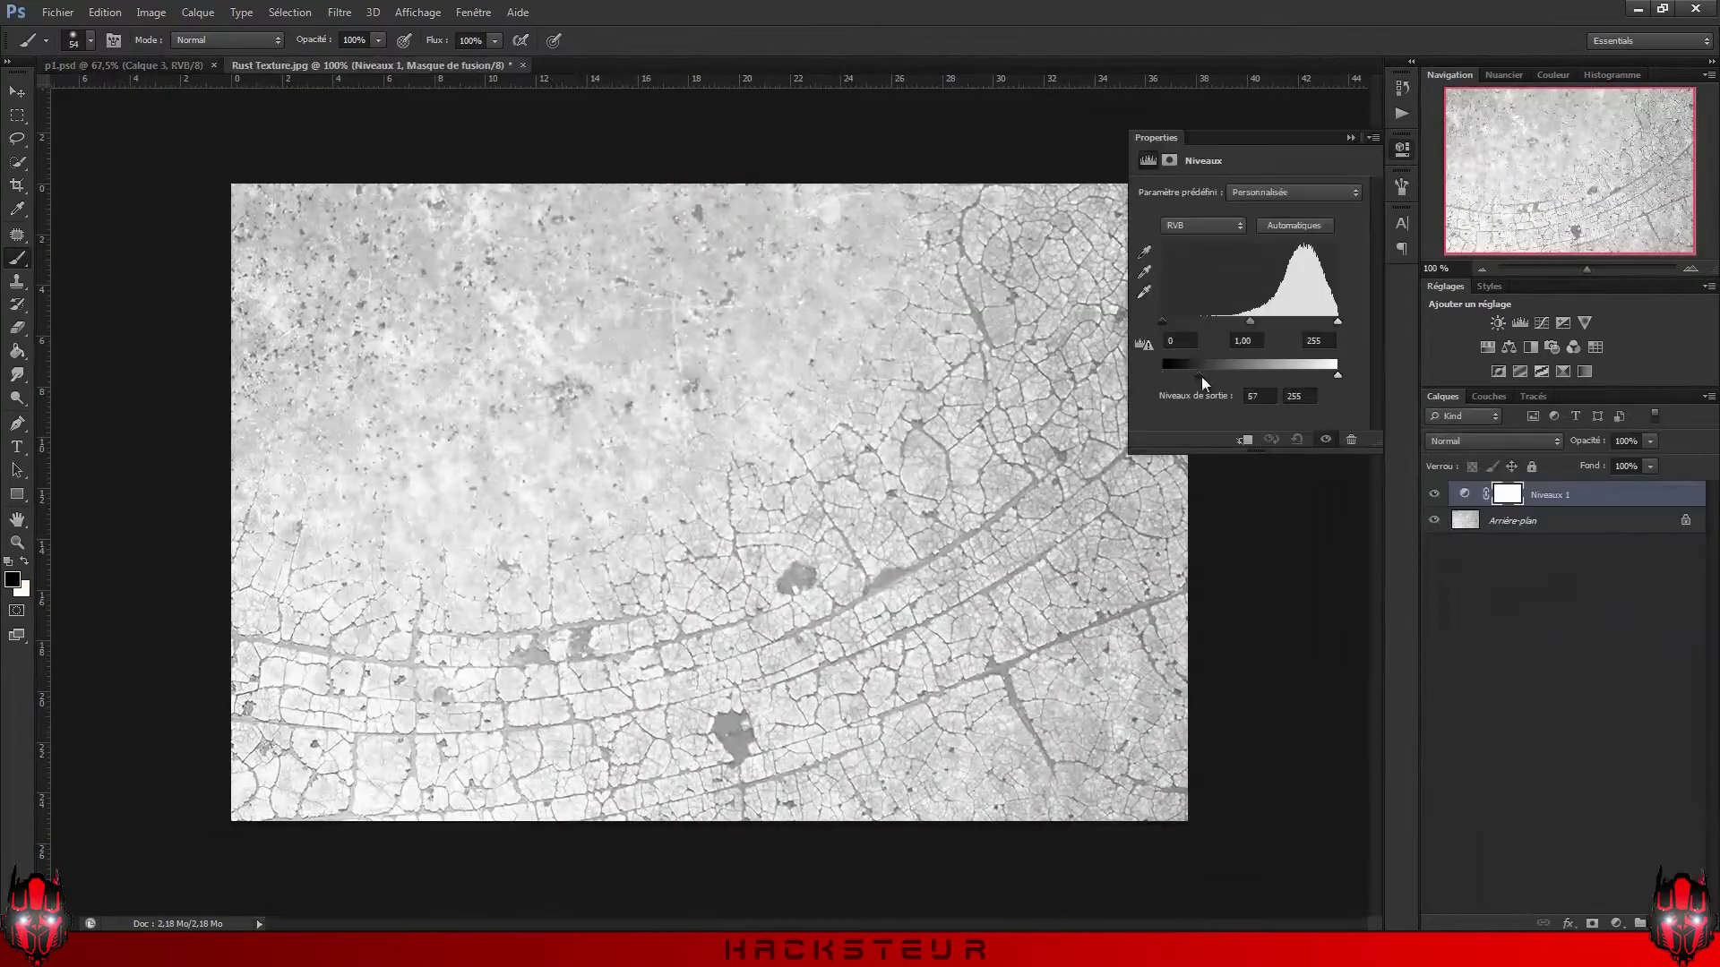
left_click_drag(1201, 376, 1162, 376)
left_click_drag(1337, 321, 1313, 322)
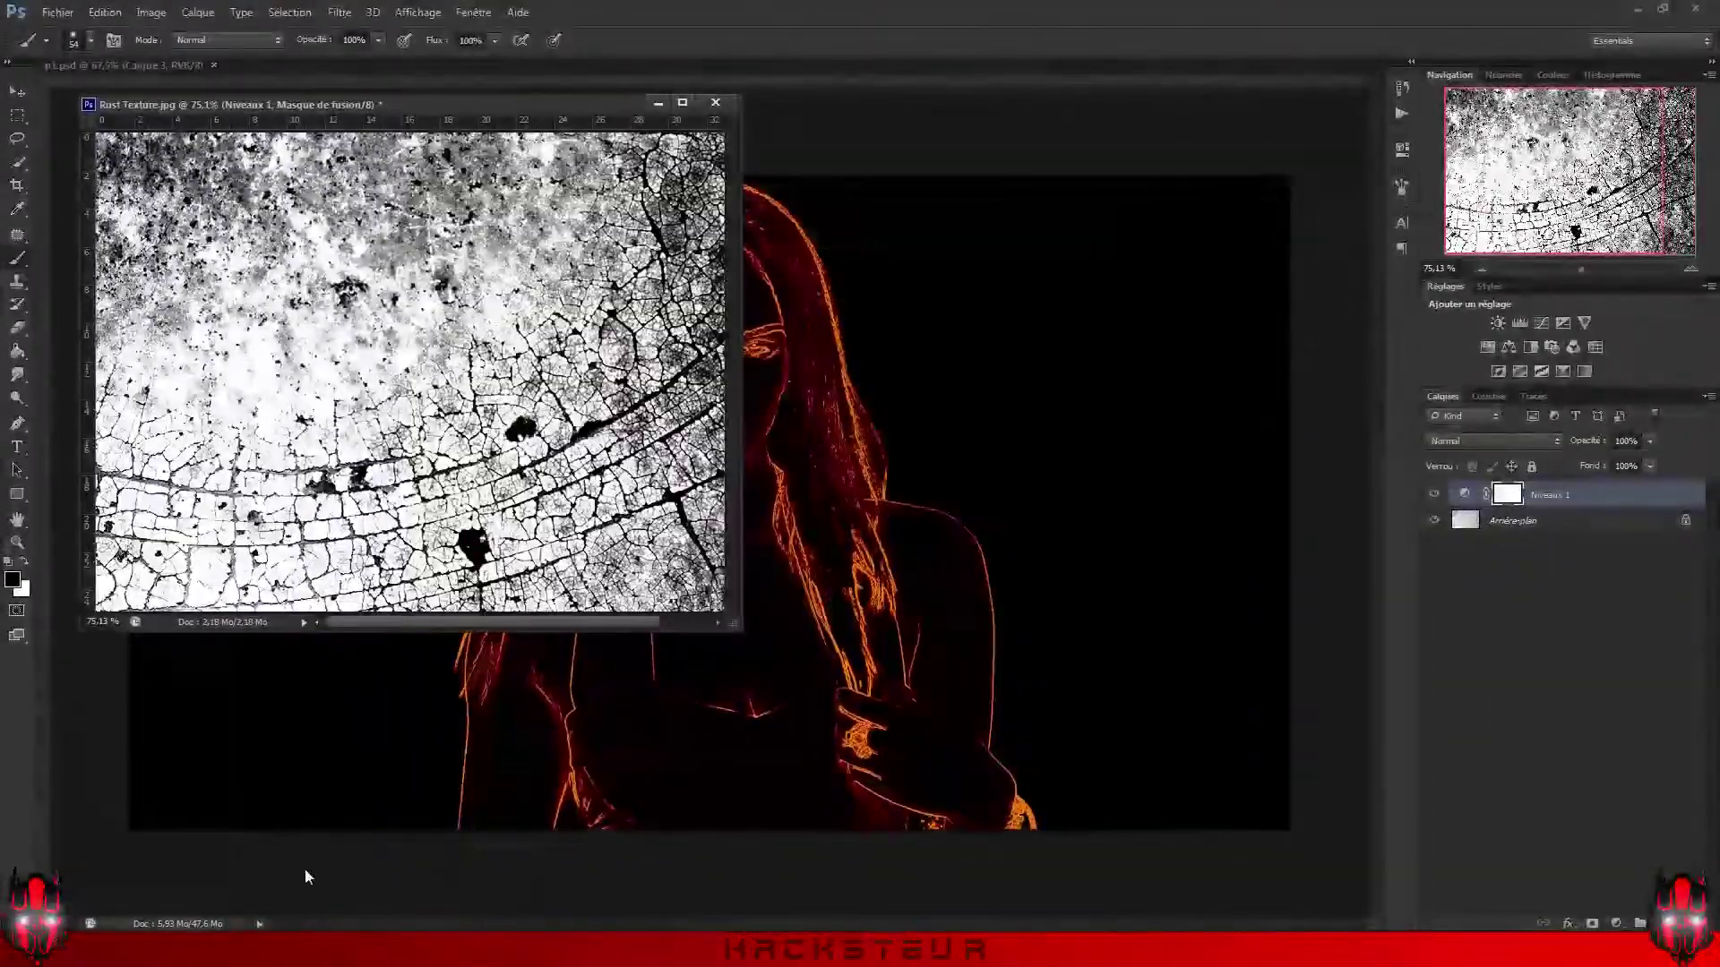
Step: Clone-stamp the rust texture onto the chest, shoulder, arm and face
key("s")
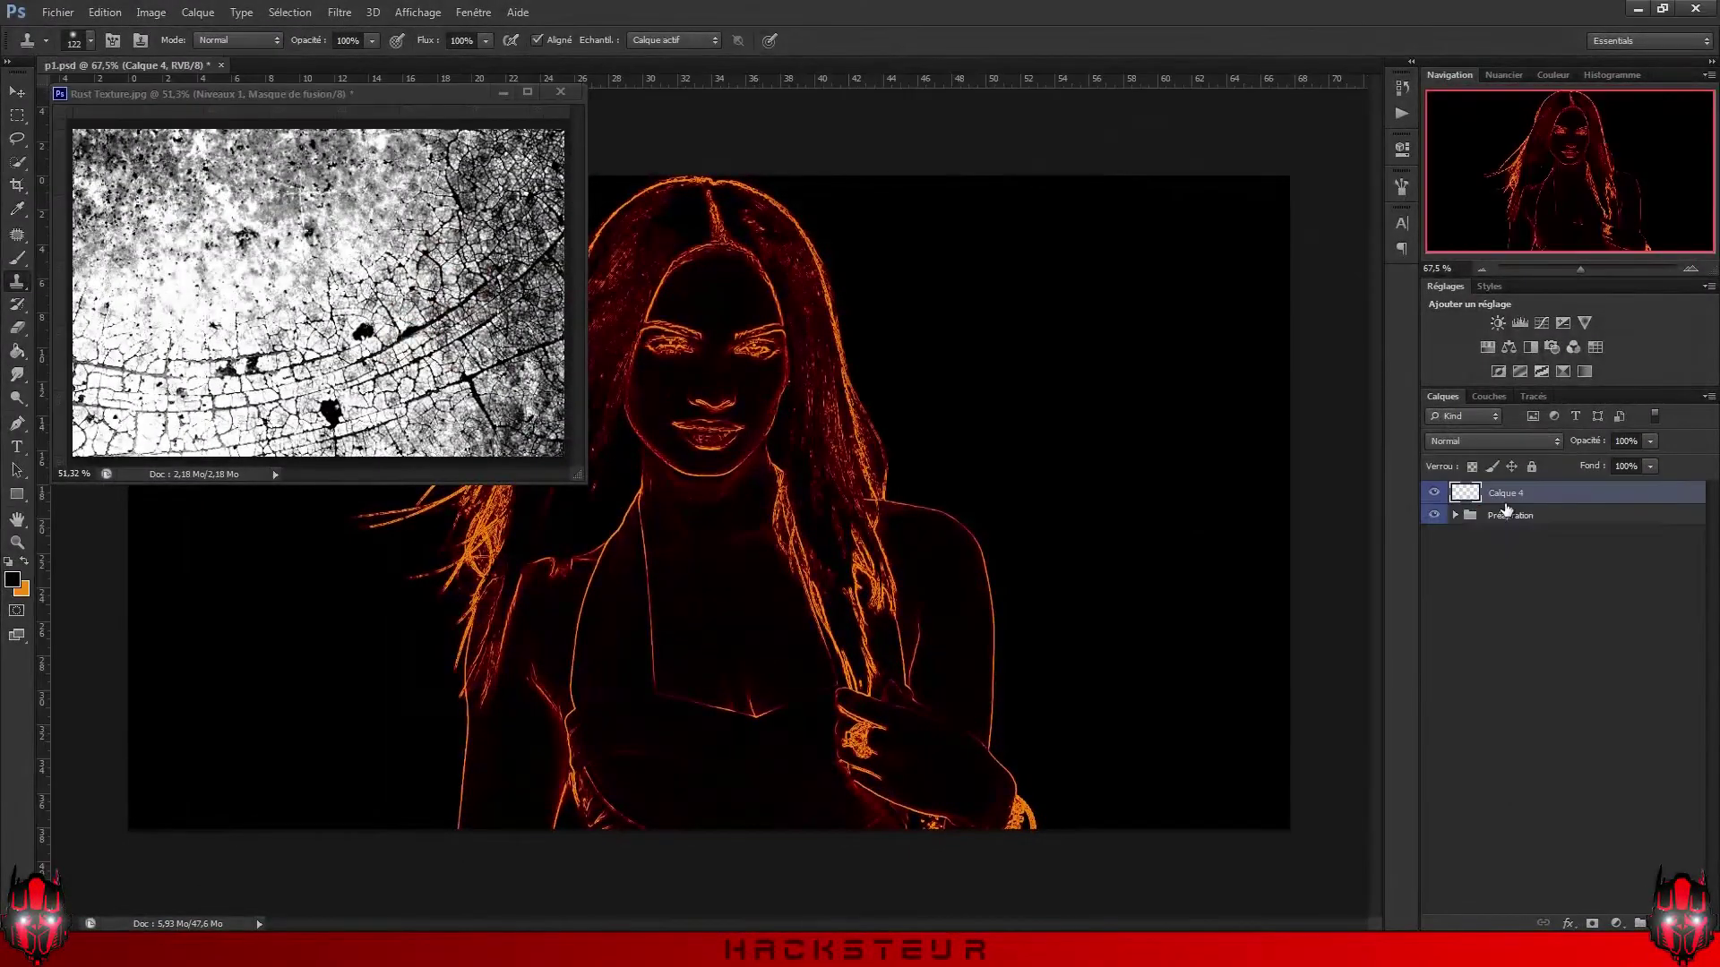
left_click(384, 334, "alt")
left_click_drag(724, 606, 740, 647)
key("bracketleft")
key("bracketleft")
key("bracketleft")
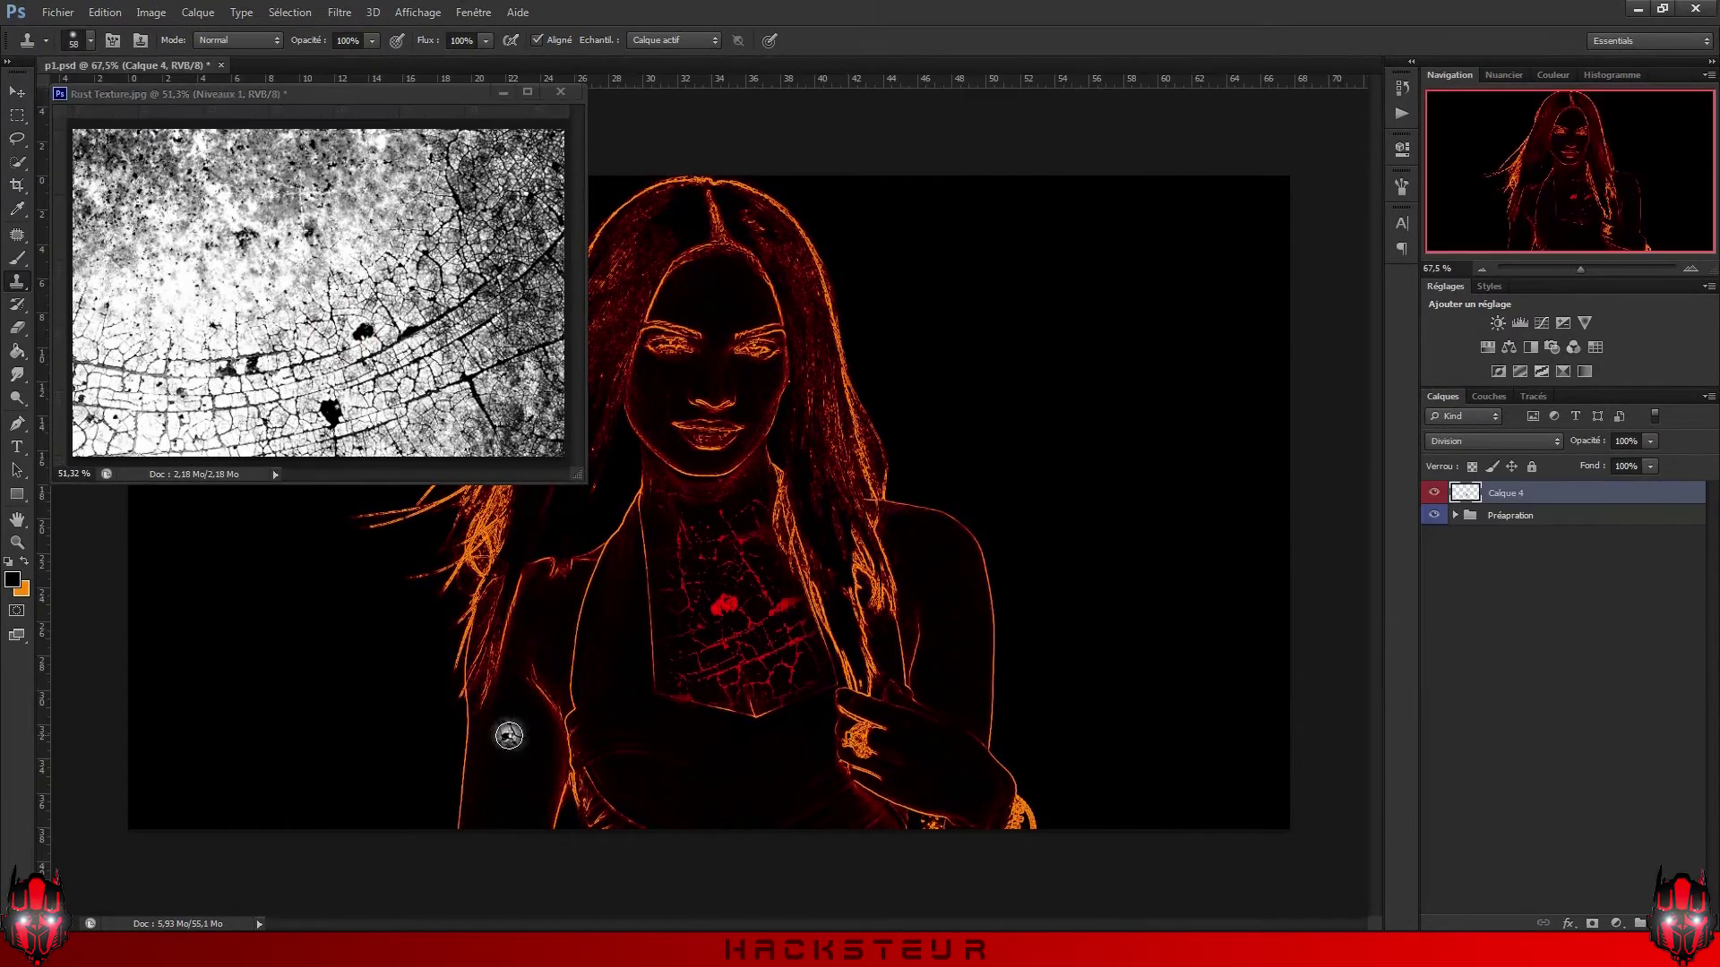
left_click_drag(932, 568, 904, 534)
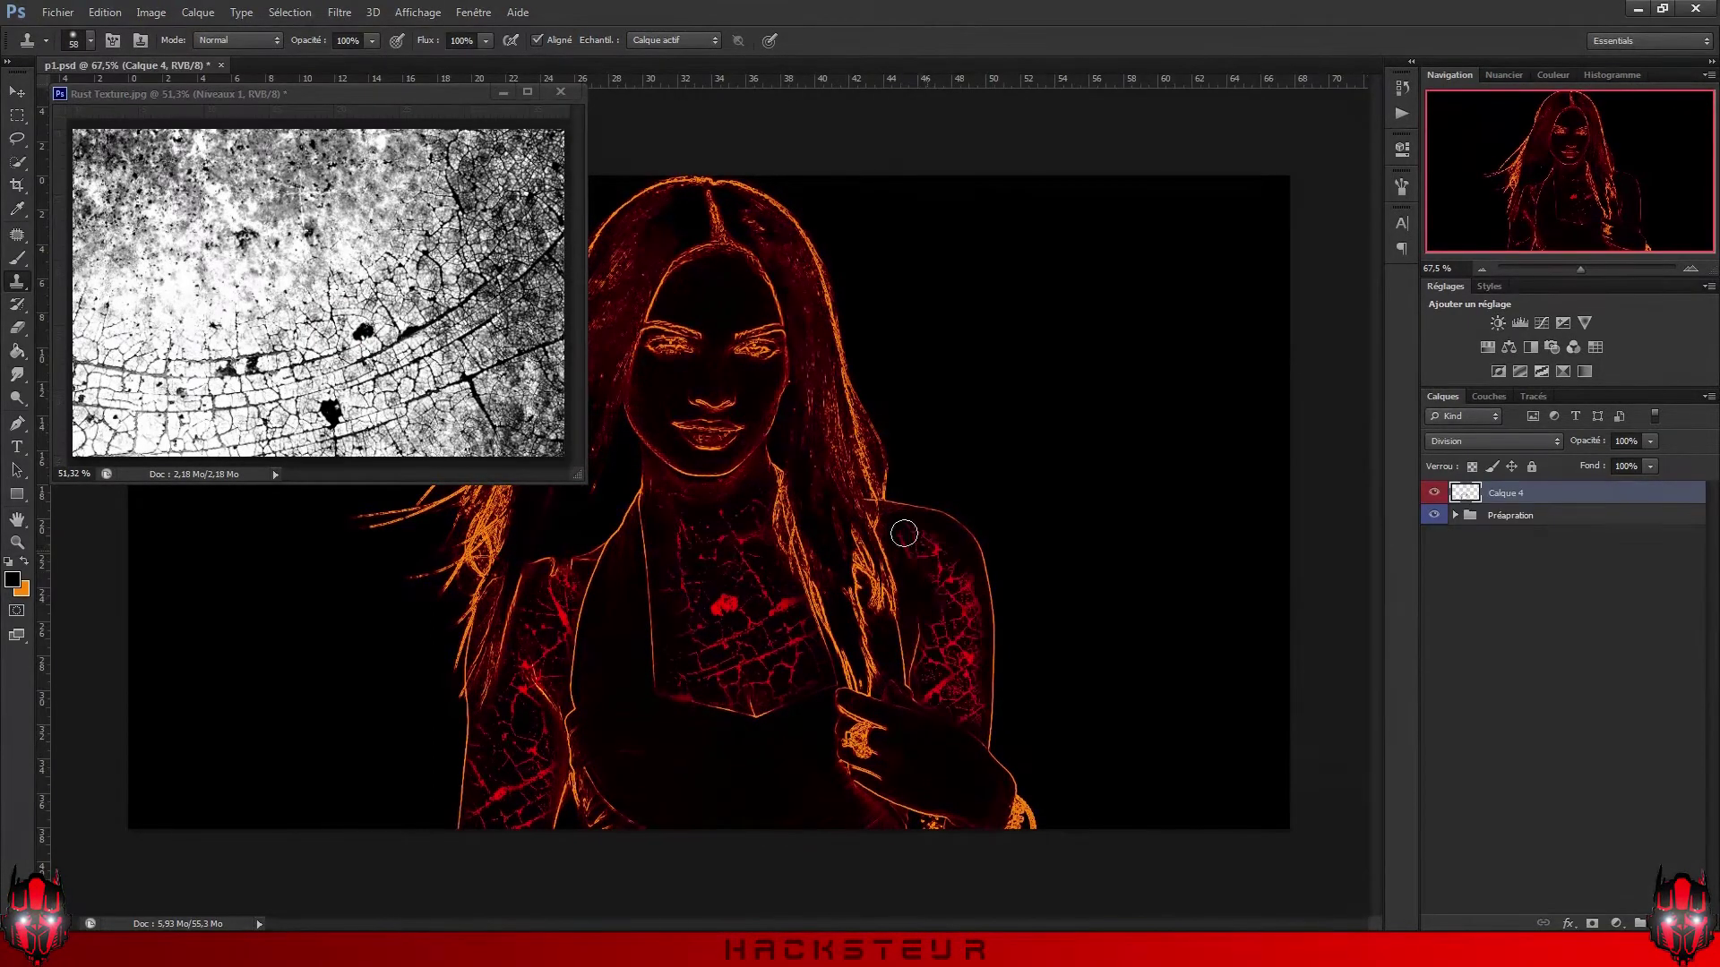
left_click_drag(667, 439, 710, 380)
Step: Erase excess rust between re-sampling the texture, then fit the flames photo in view
key("e")
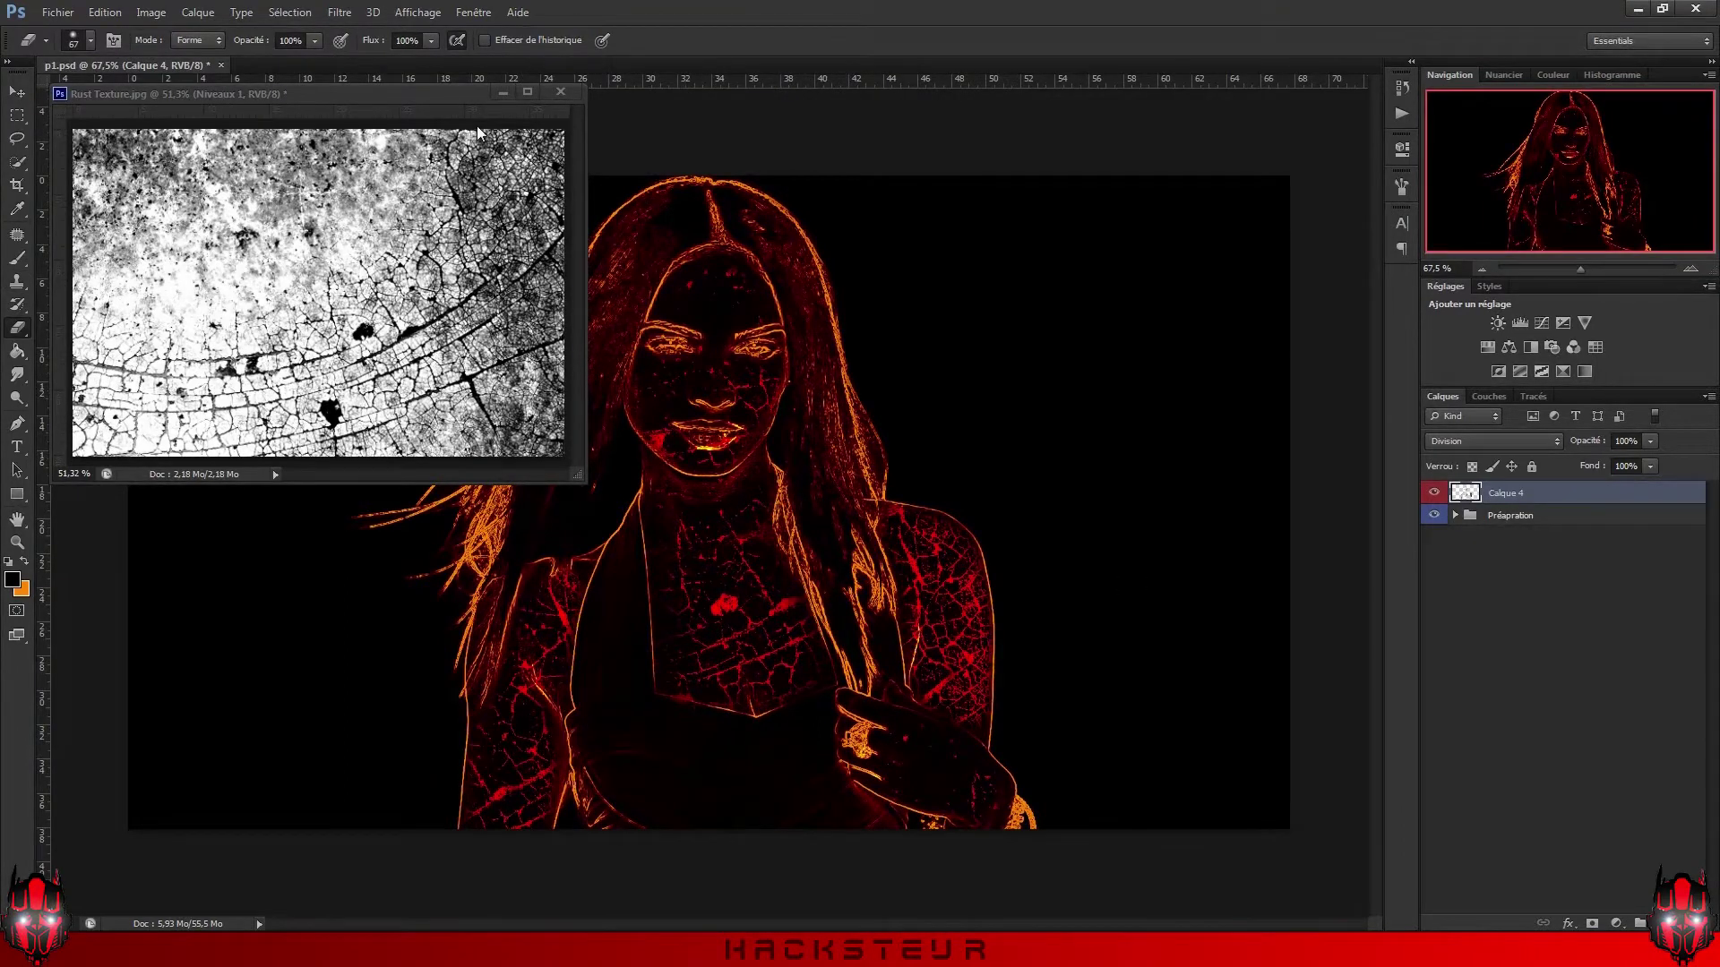
key("s")
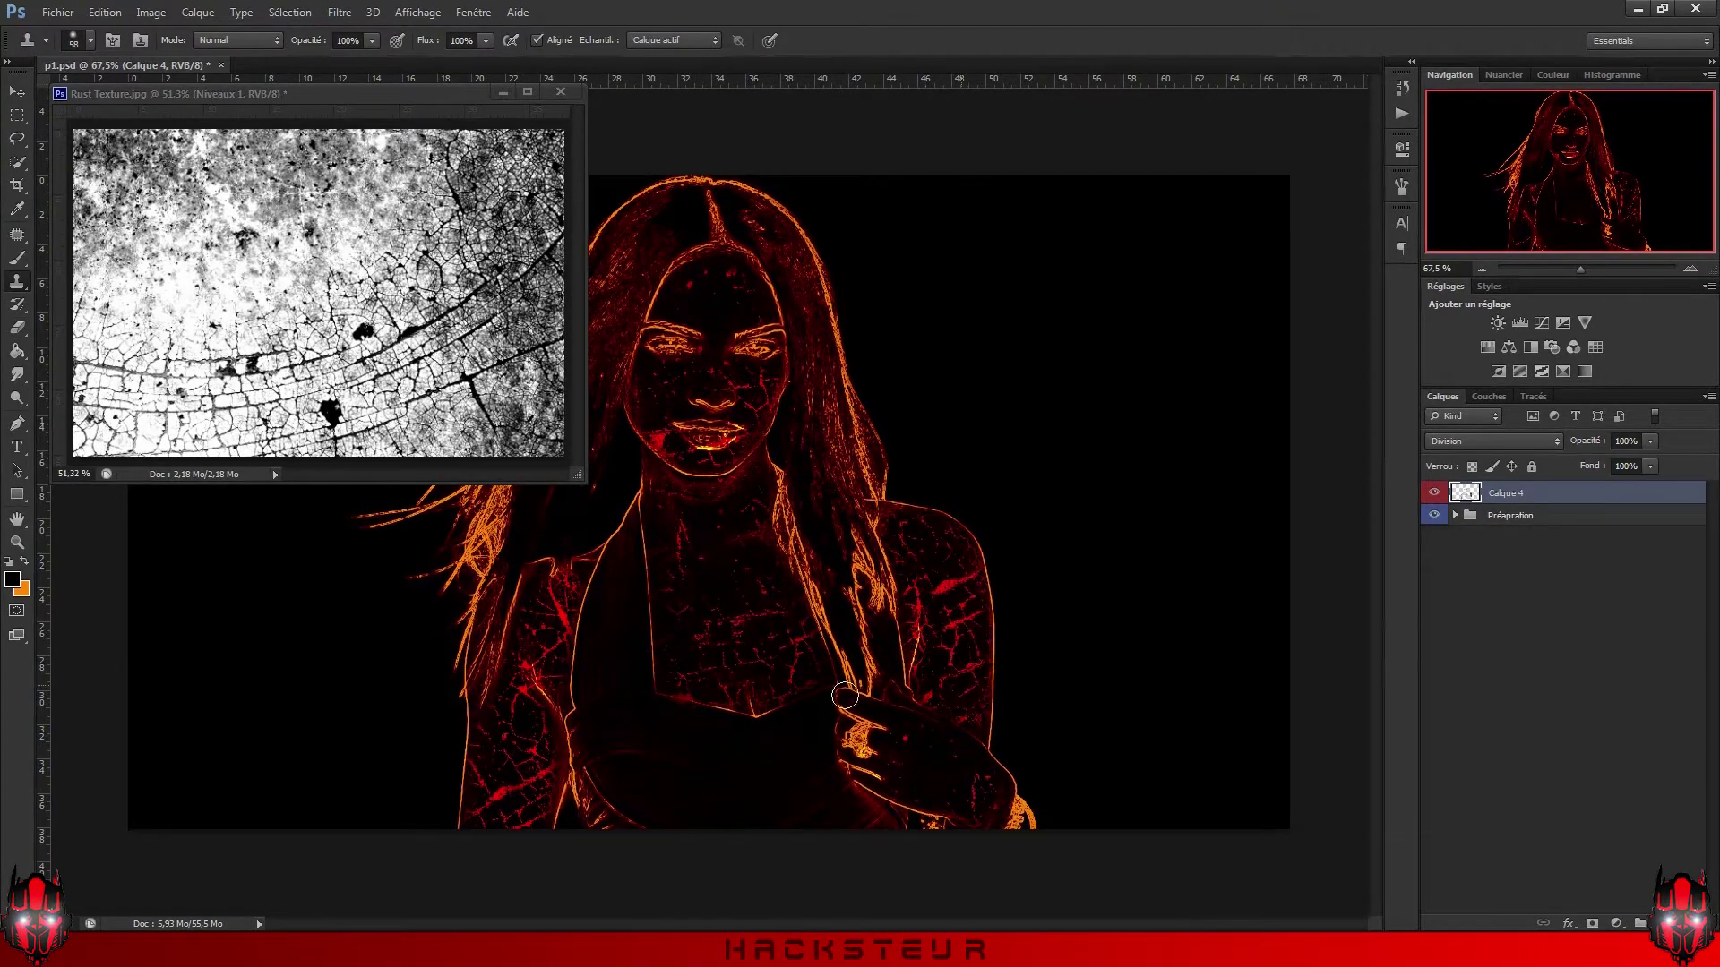
key("ctrl+Tab")
key("ctrl+Tab")
key("e")
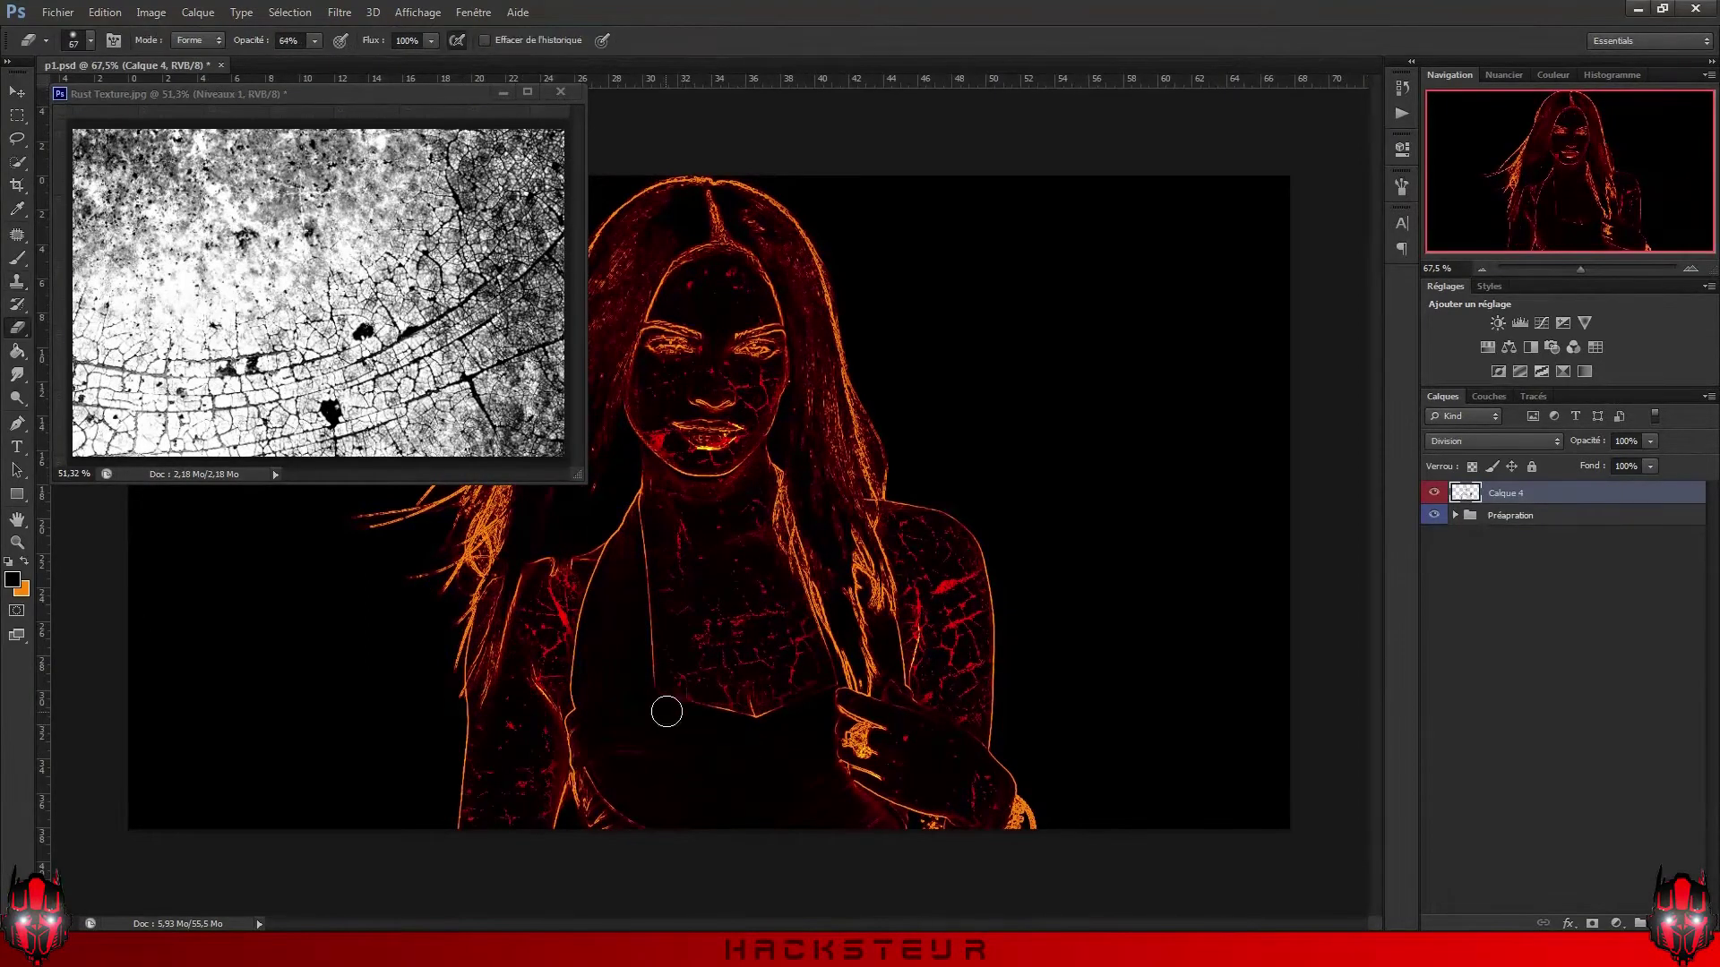
key("s")
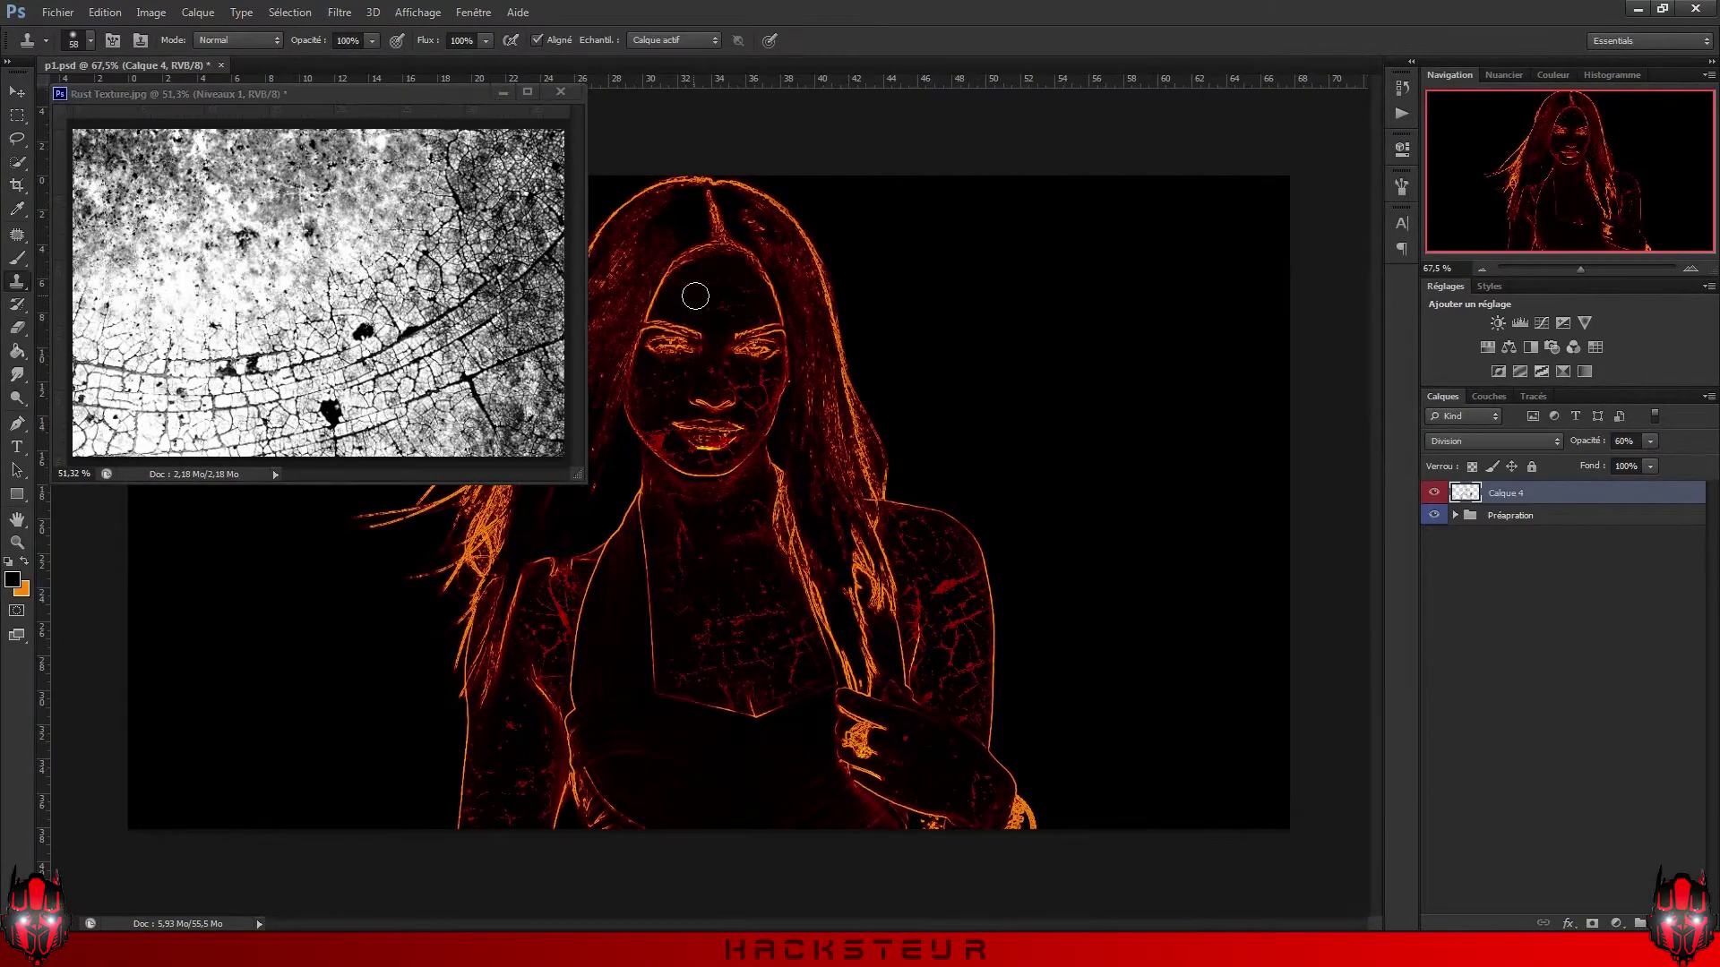
key("ctrl+Tab")
key("ctrl+Tab")
key("ctrl+Tab")
key("ctrl+Tab")
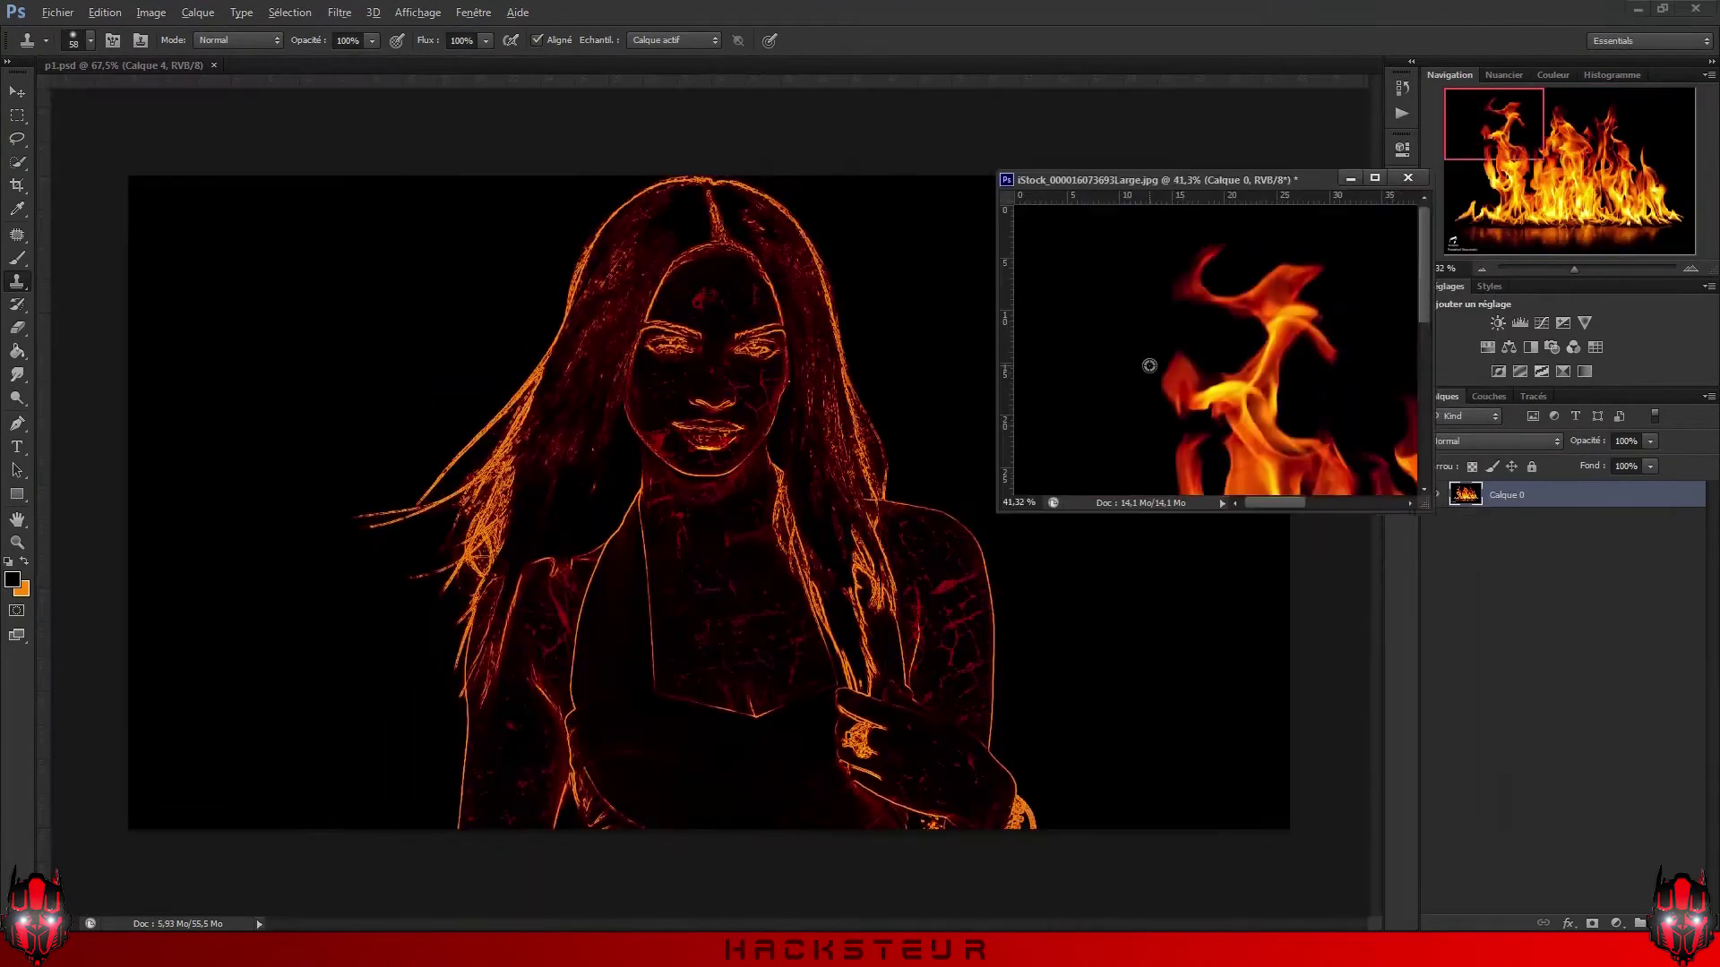
key("ctrl+0")
Step: Lasso the leftmost flame, blend it with Superposition, hide the original and duplicate it
key("l")
left_click_drag(993, 137, 999, 182)
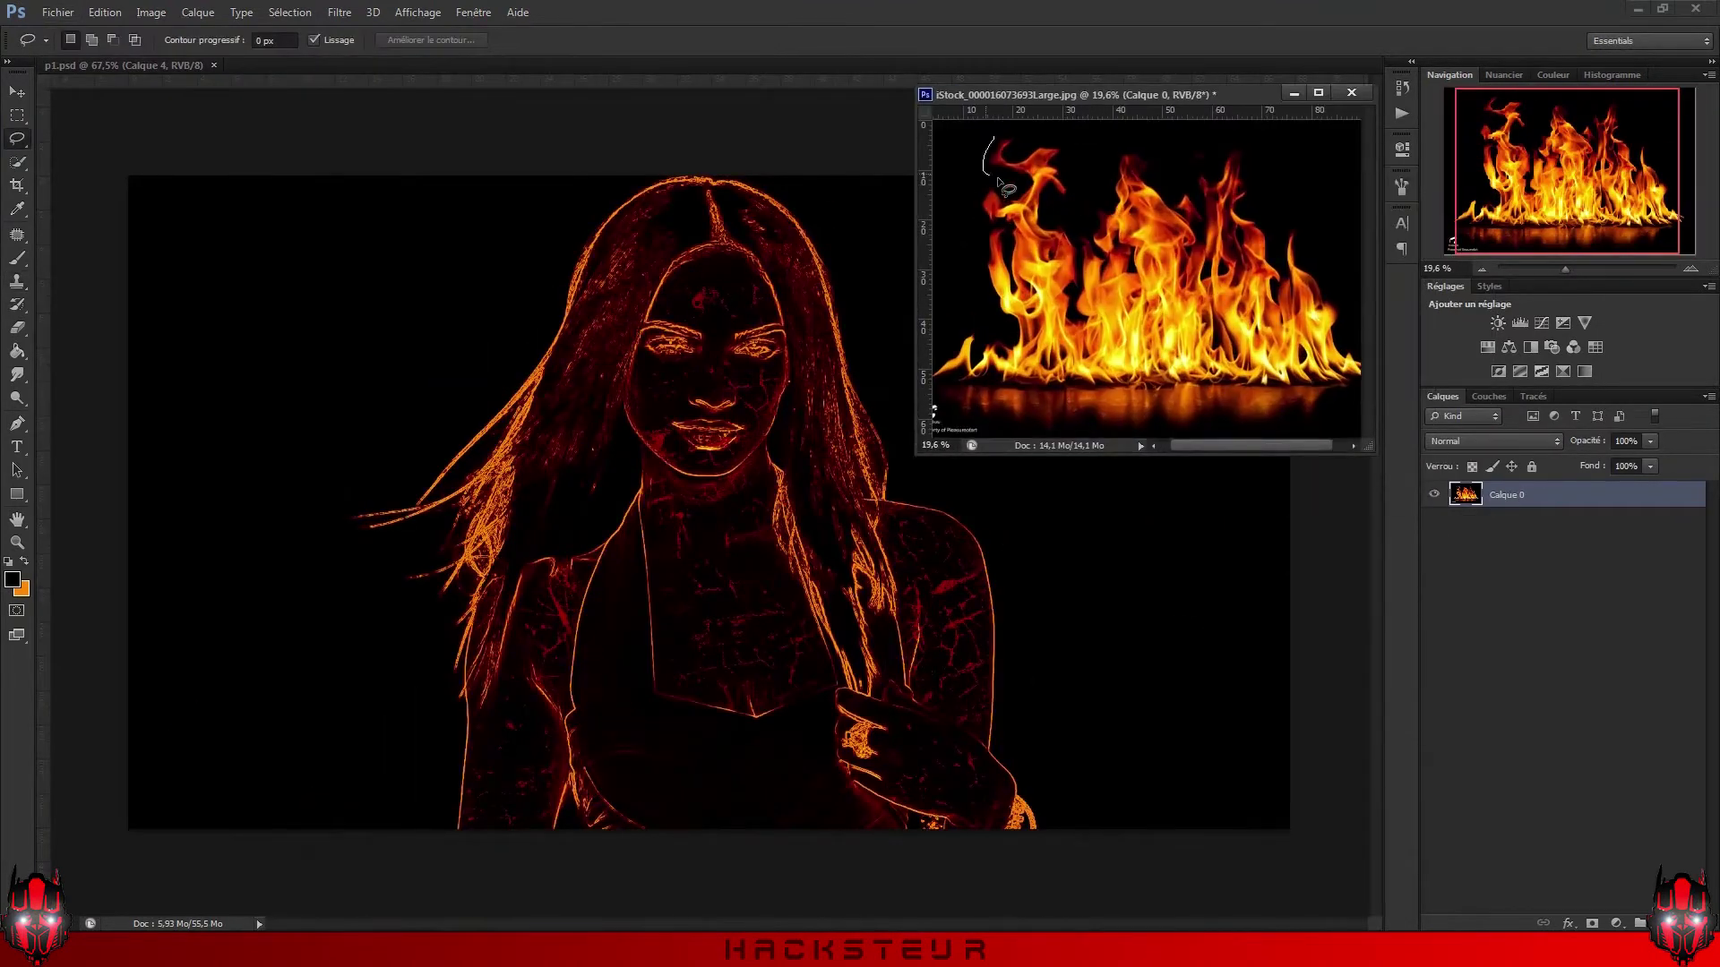
left_click_drag(1109, 370, 1046, 276)
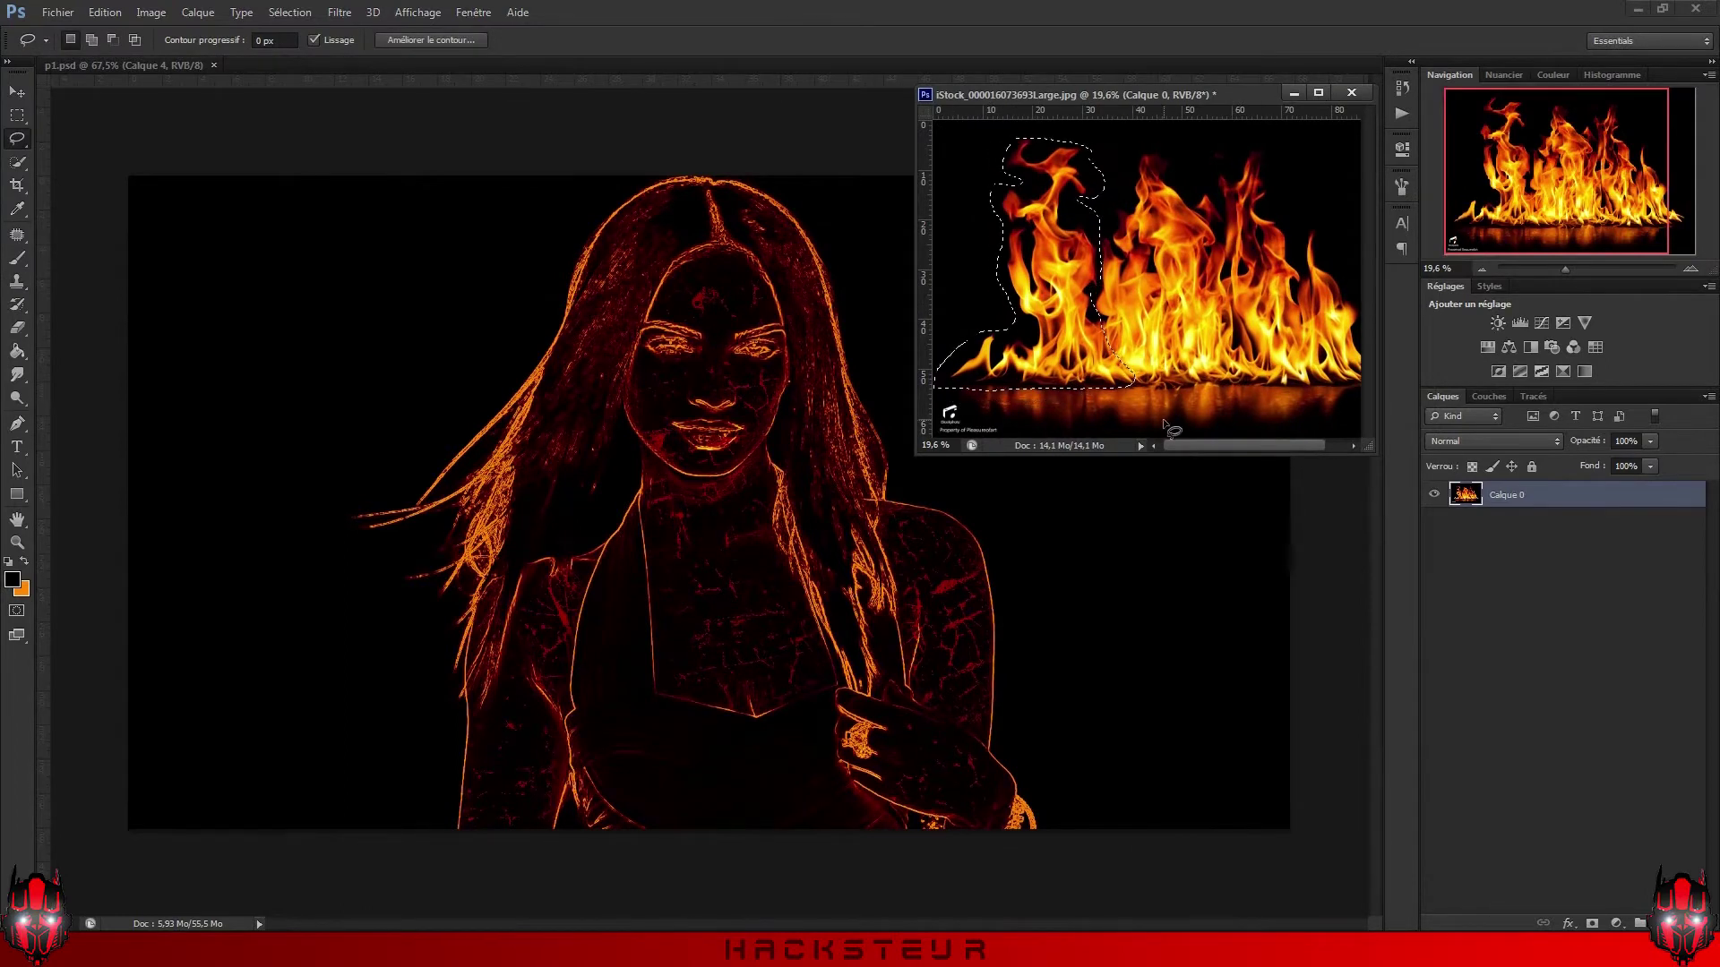
left_click(1491, 441)
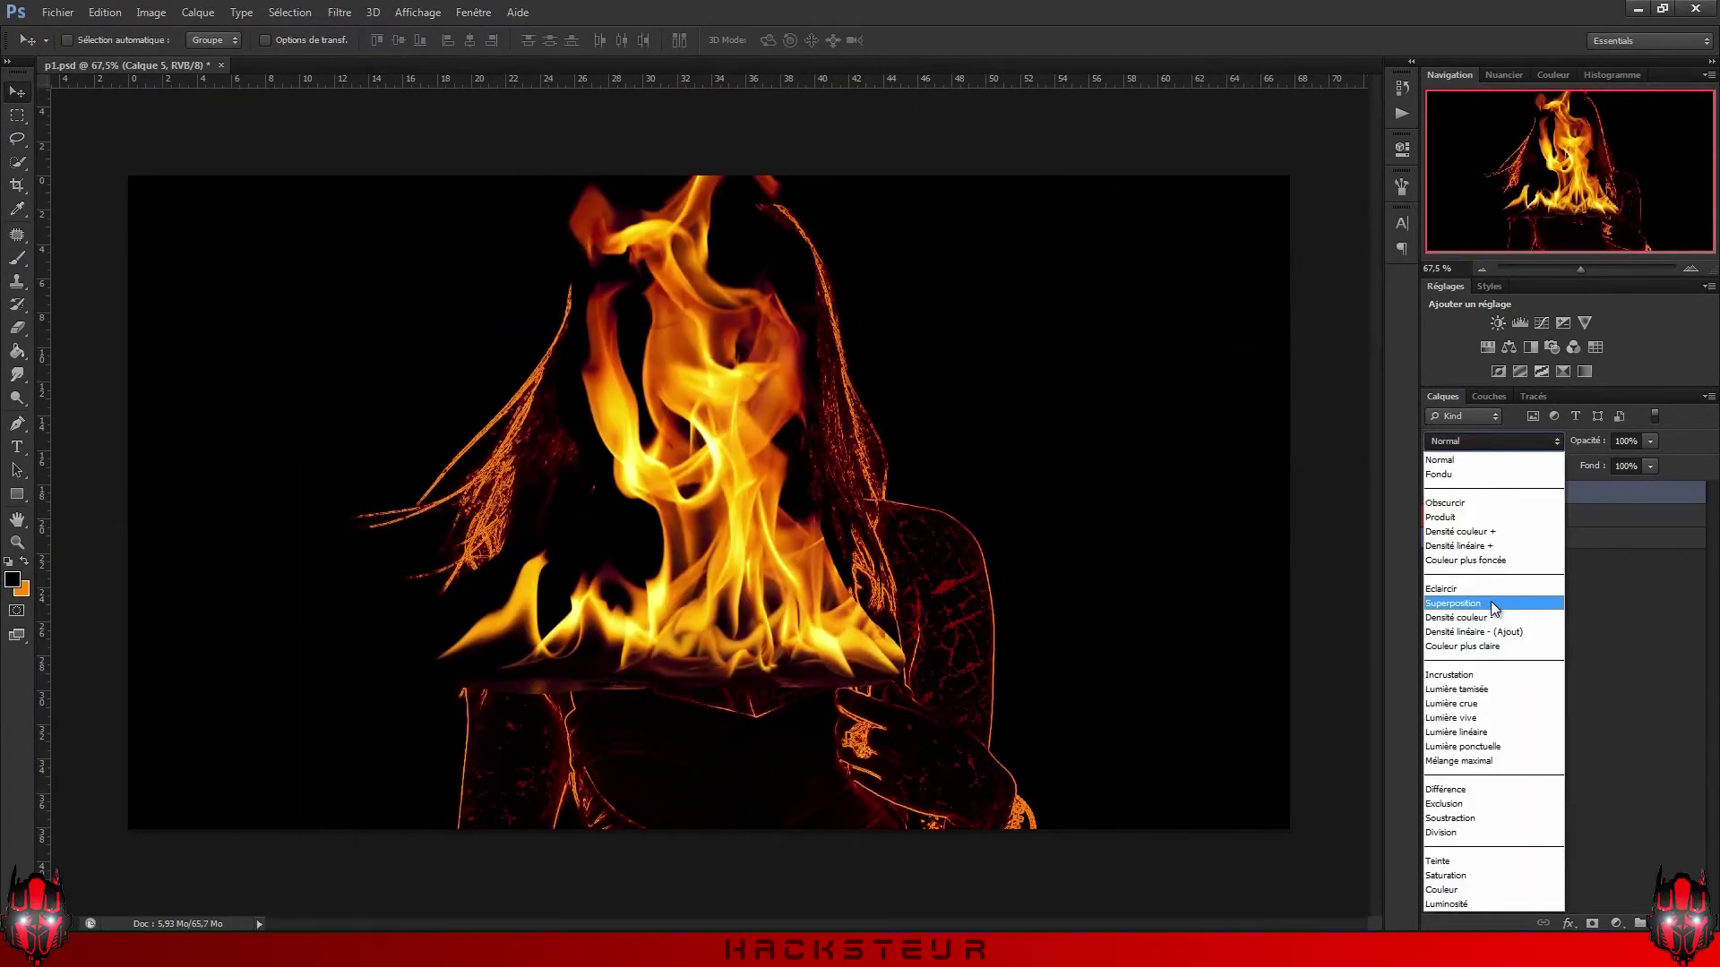
left_click(1490, 603)
left_click(1434, 516)
key("ctrl+j")
Step: Shrink, rotate and warp the flame copy around the right shoulder
key("ctrl+t")
left_click_drag(618, 332, 761, 618)
left_click_drag(949, 717, 1054, 527)
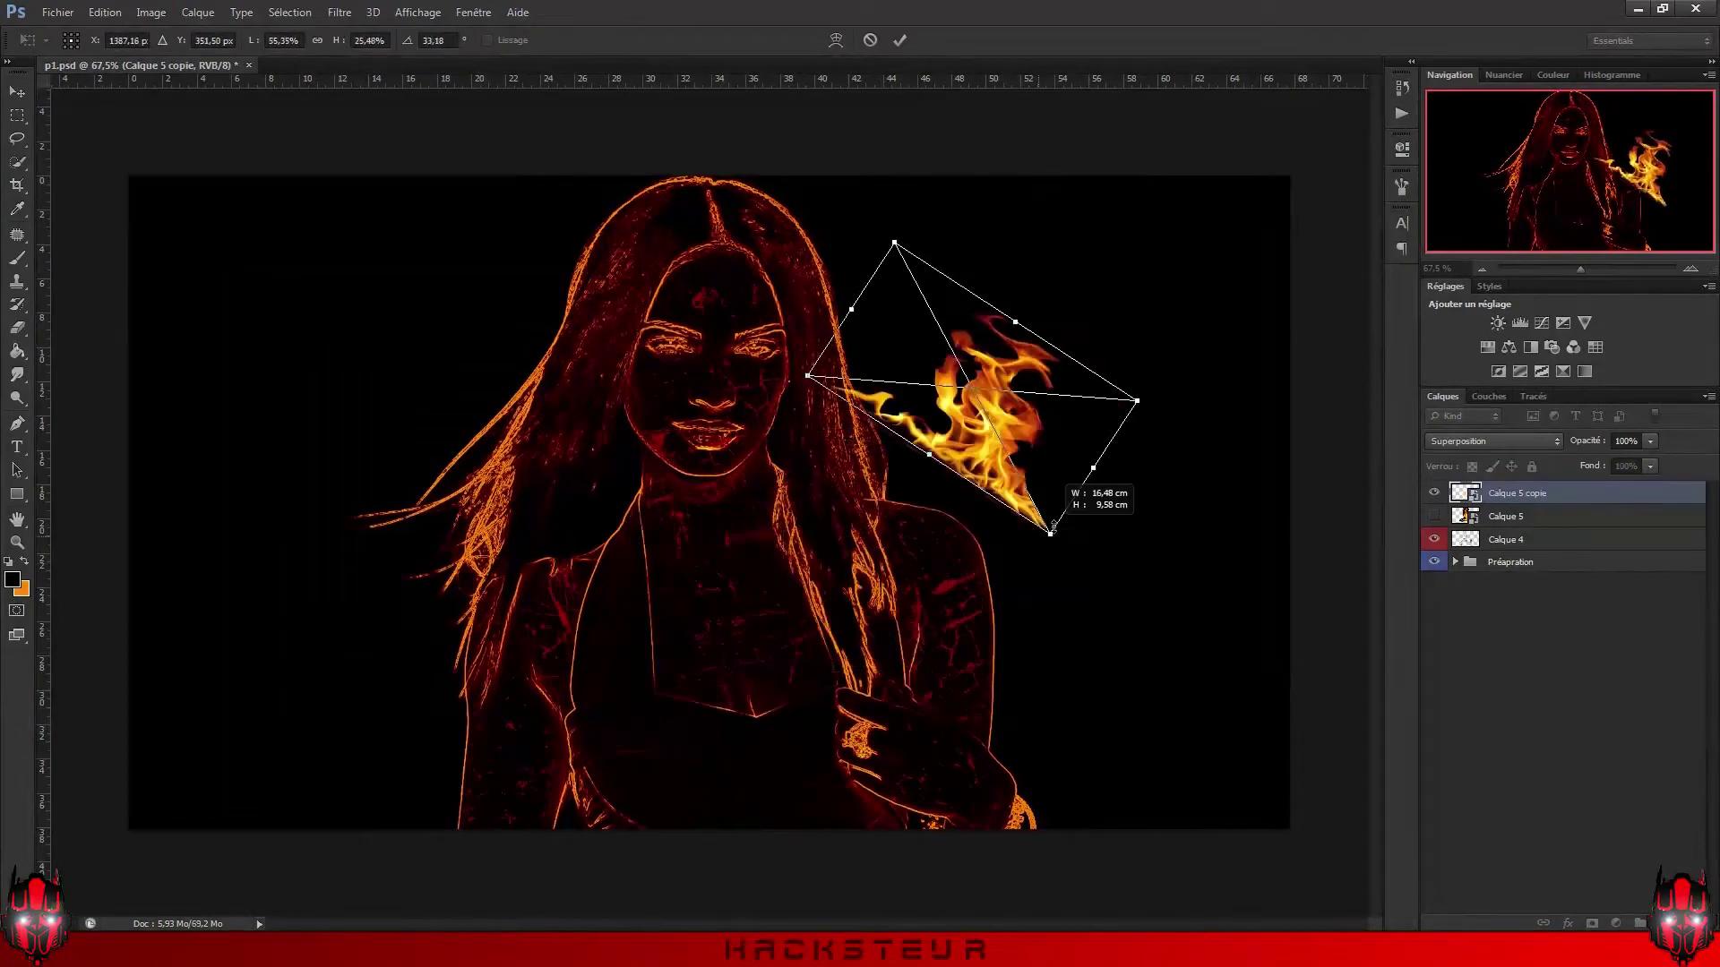
scroll(1126, 608, "up", 2)
left_click(836, 39)
mouse_move(736, 435)
left_mouse_down()
mouse_move(742, 499)
mouse_move(730, 488)
left_mouse_up()
left_click_drag(1019, 618, 1035, 593)
key("Return")
Step: Erase the flame's hard edges with a 100% opacity eraser and warp the flame again
key("e")
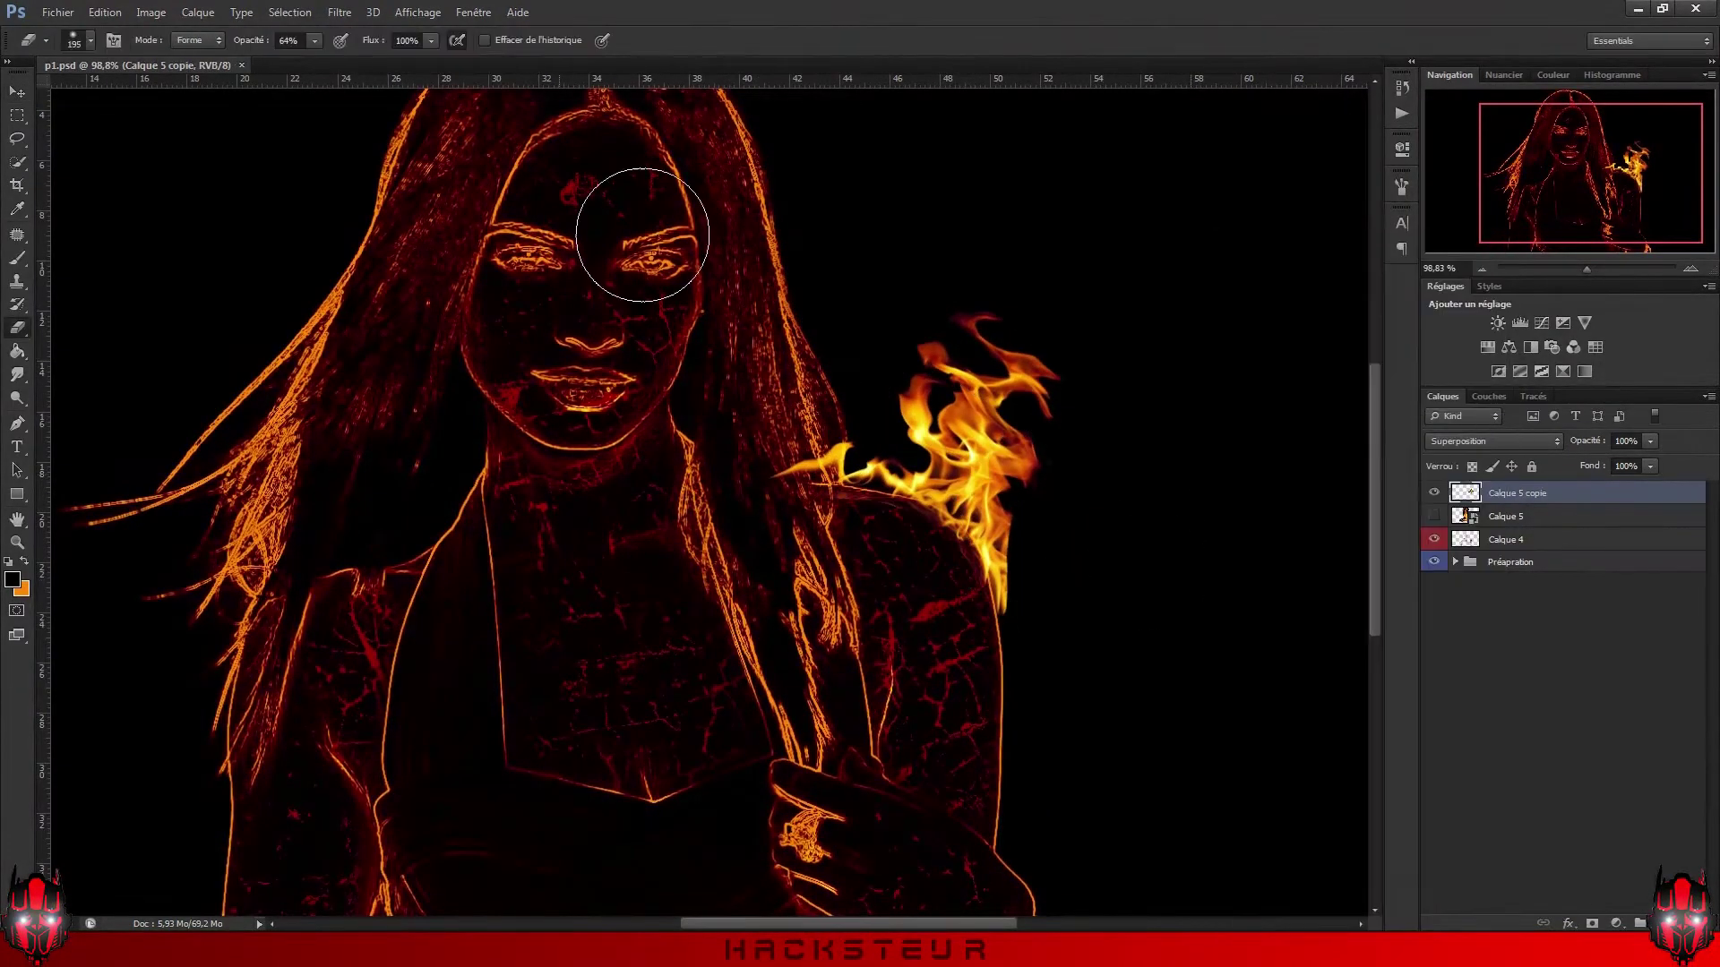
key("ctrl+0")
key("0")
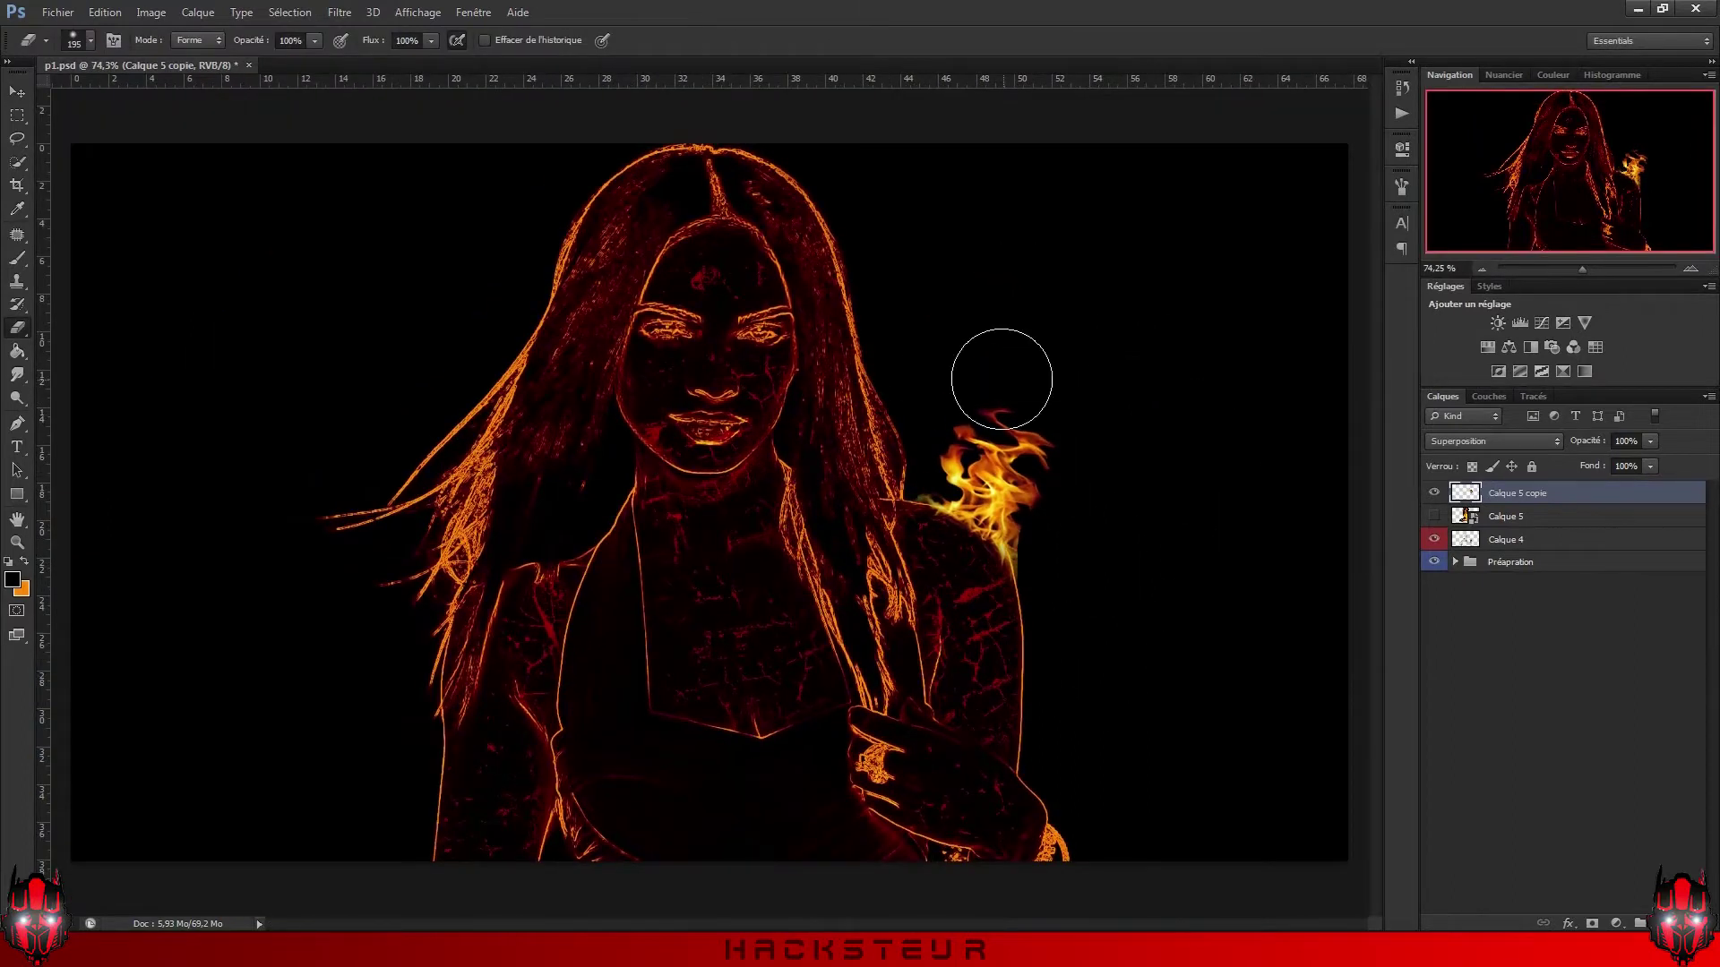
scroll(672, 573, "down", 2)
scroll(672, 573, "up", 1)
key("ctrl+t")
key("Return")
scroll(956, 415, "up", 5)
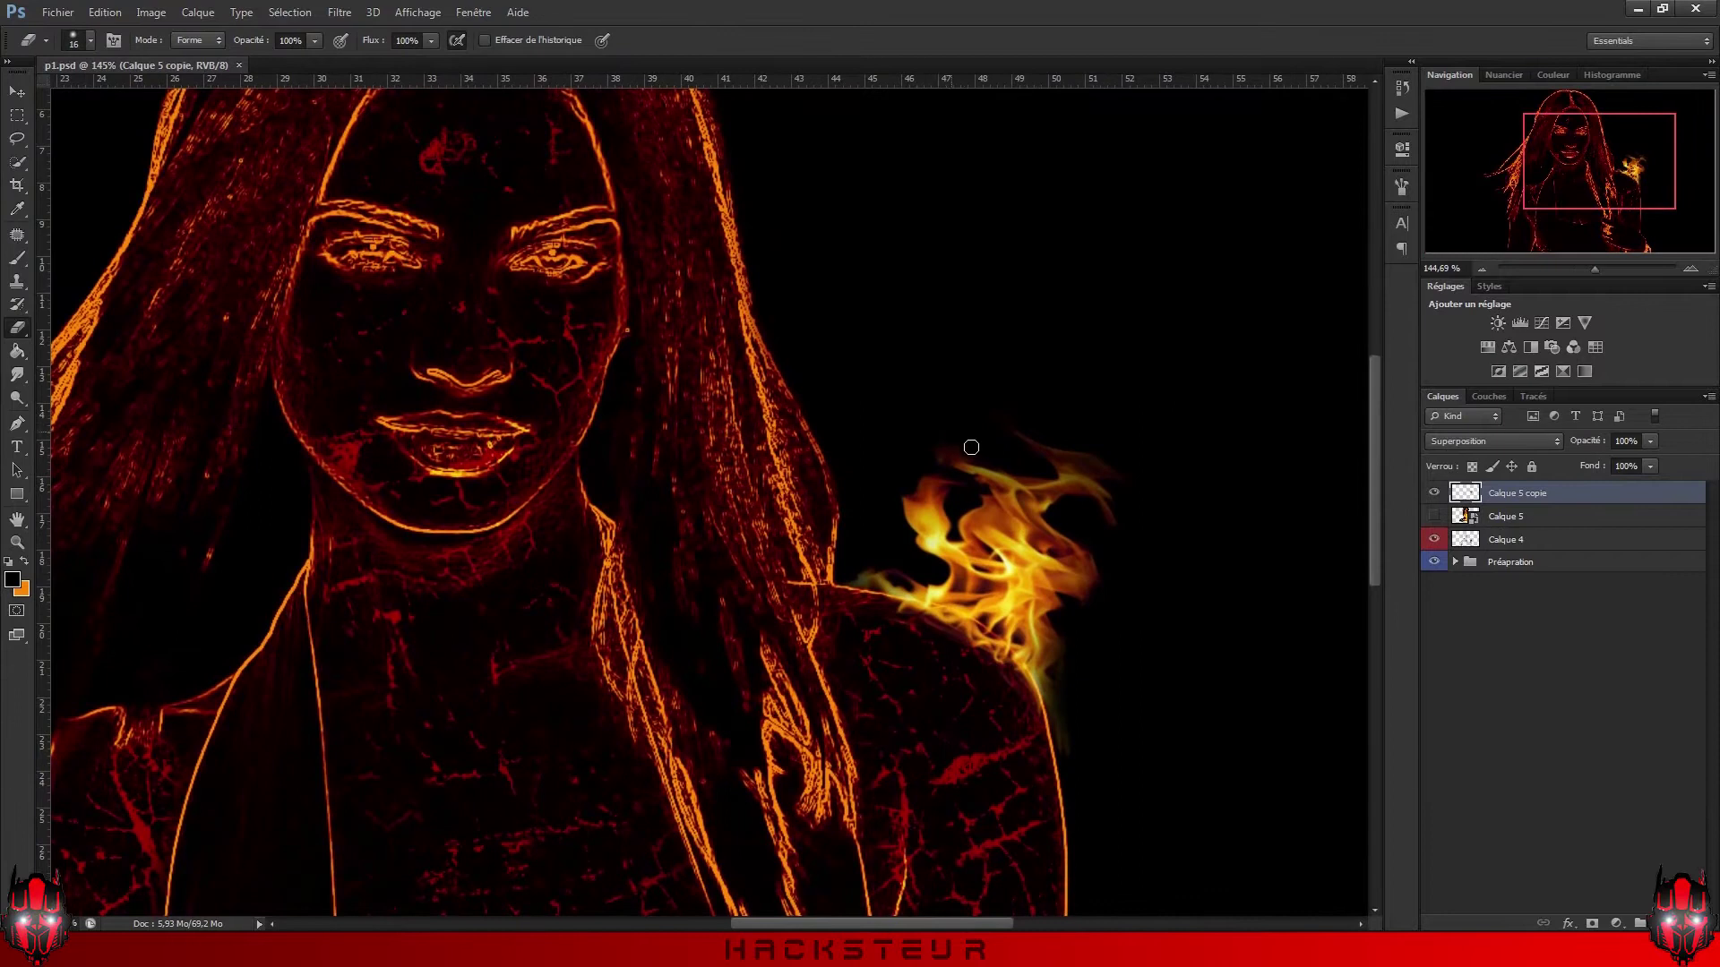
scroll(1071, 650, "down", 3)
scroll(357, 576, "down", 2)
Step: Duplicate the flame layer and scale, rotate and warp the copy over the left shoulder
key("ctrl+j")
key("ctrl+t")
mouse_move(949, 779)
left_mouse_down()
mouse_move(589, 661)
mouse_move(568, 710)
left_mouse_up()
scroll(538, 680, "up", 3)
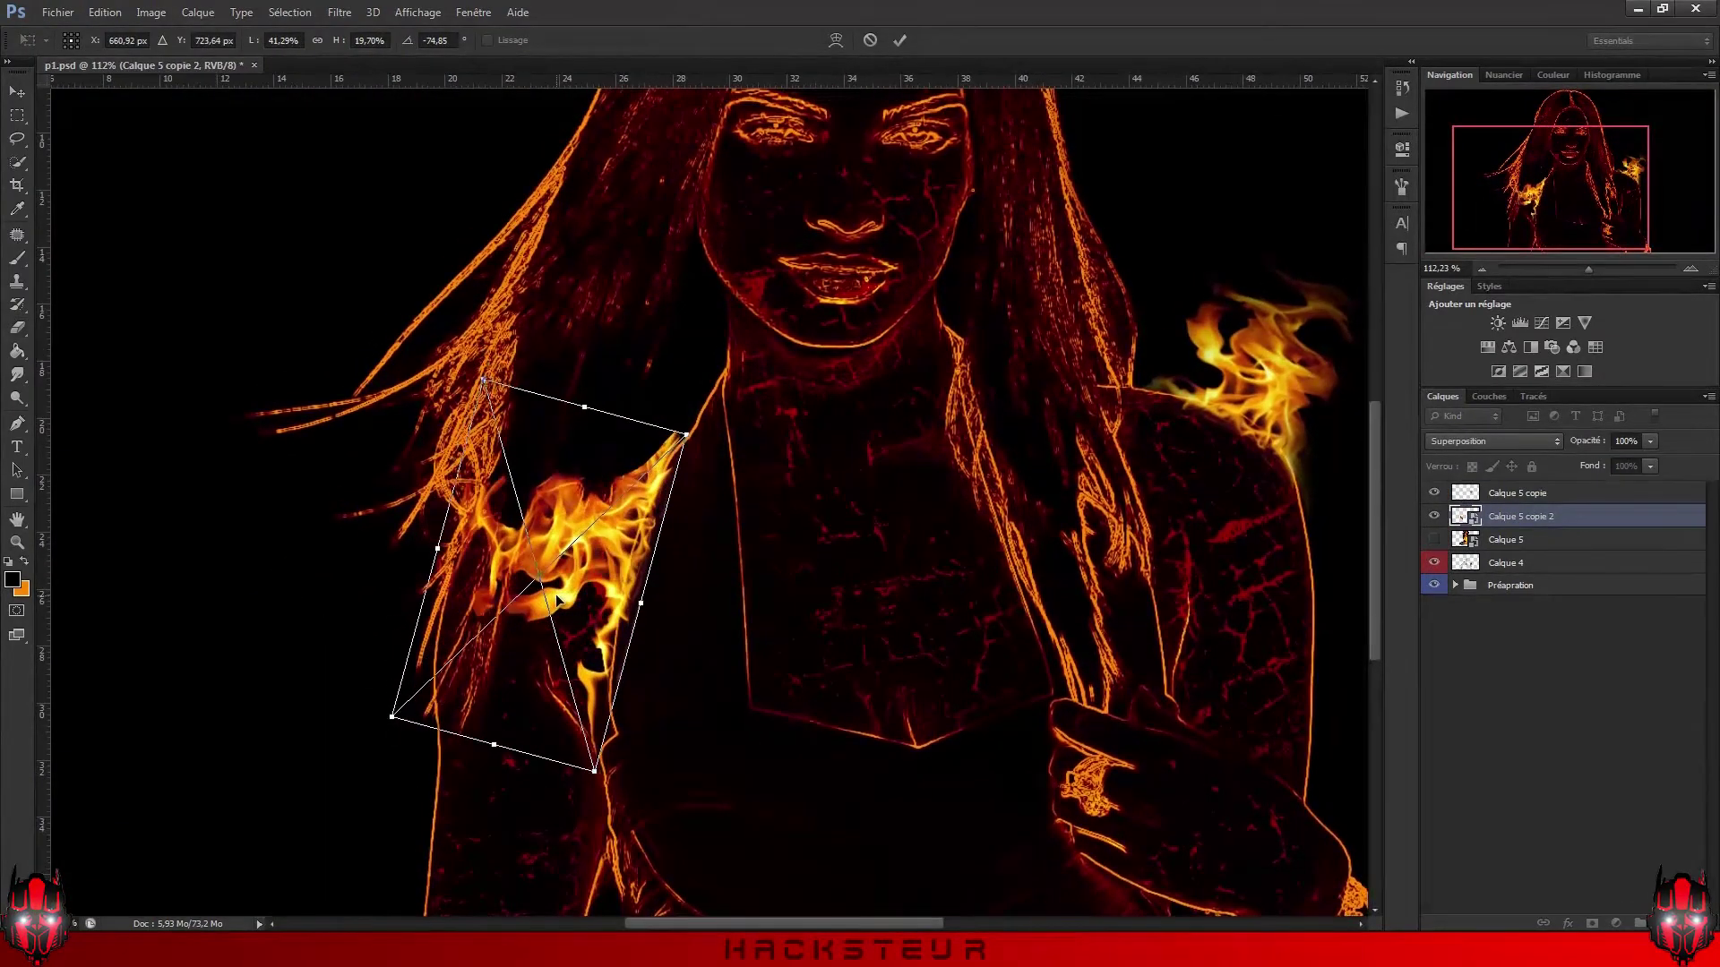
left_click_drag(627, 538, 641, 519)
key("Return")
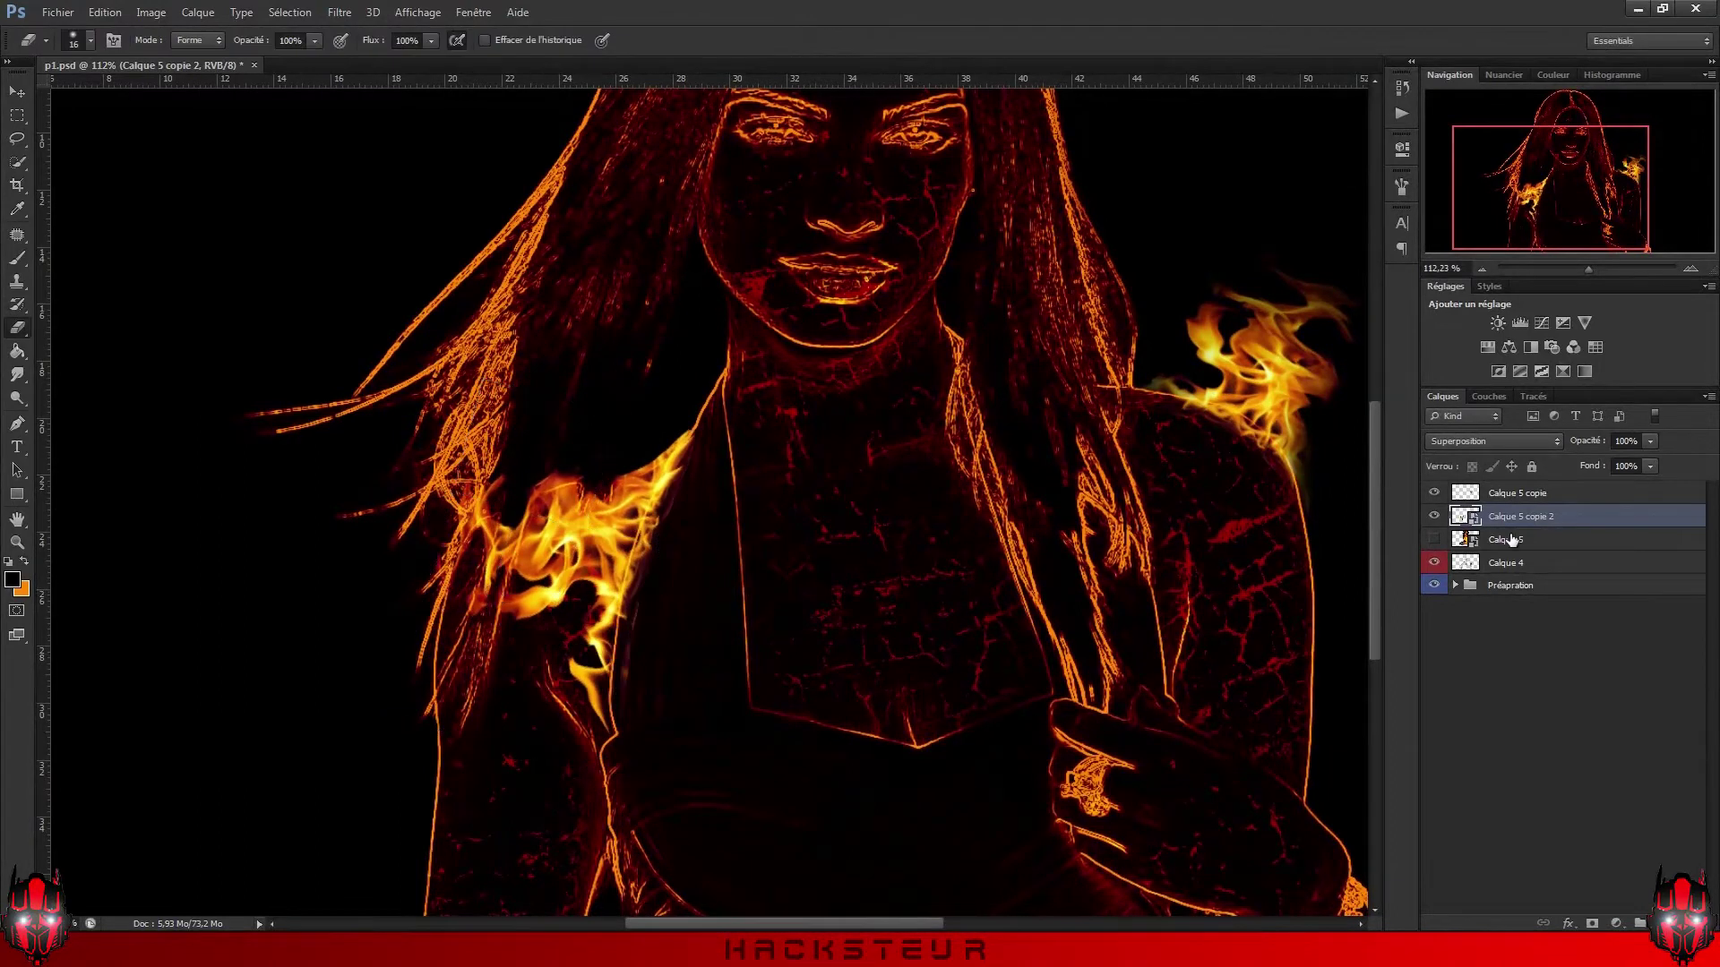
scroll(530, 500, "left", 2)
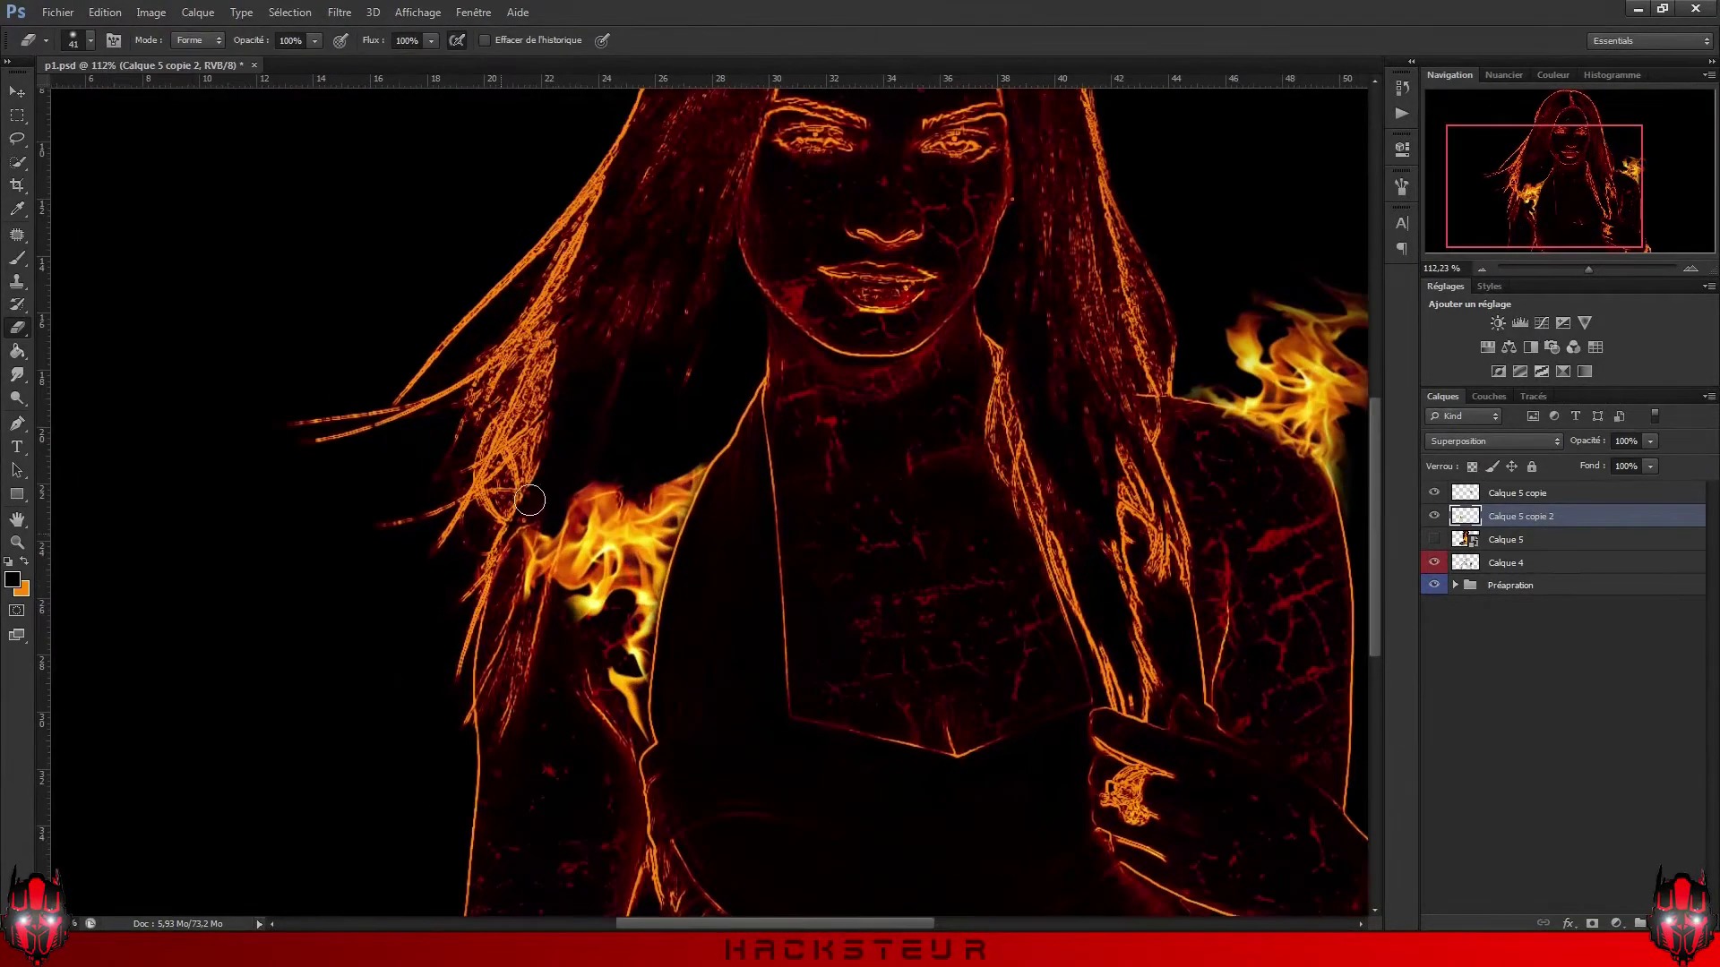
key("ctrl+0")
Step: Group the flame layers into Feu, then duplicate a flame and place it near the hand
left_click(1505, 563, "shift")
key("ctrl+g")
scroll(412, 532, "up", 2)
key("alt+bracketleft")
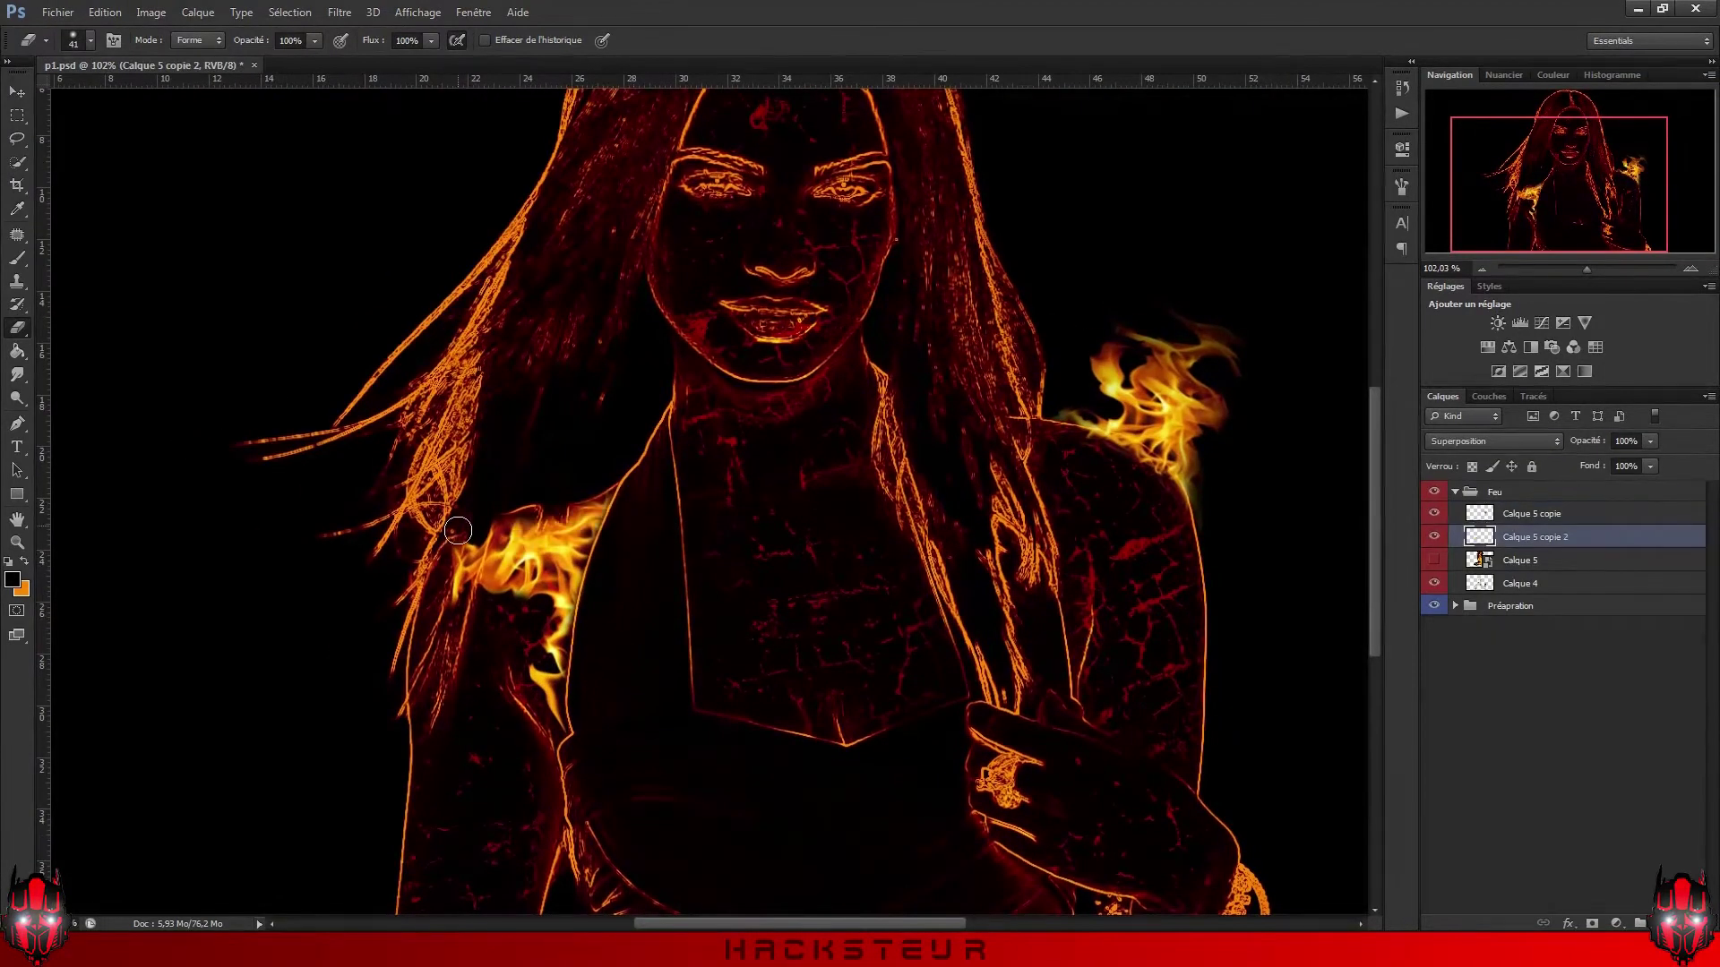
key("ctrl+0")
left_click(1520, 560)
key("ctrl+j")
key("ctrl+t")
left_click_drag(850, 338, 947, 719)
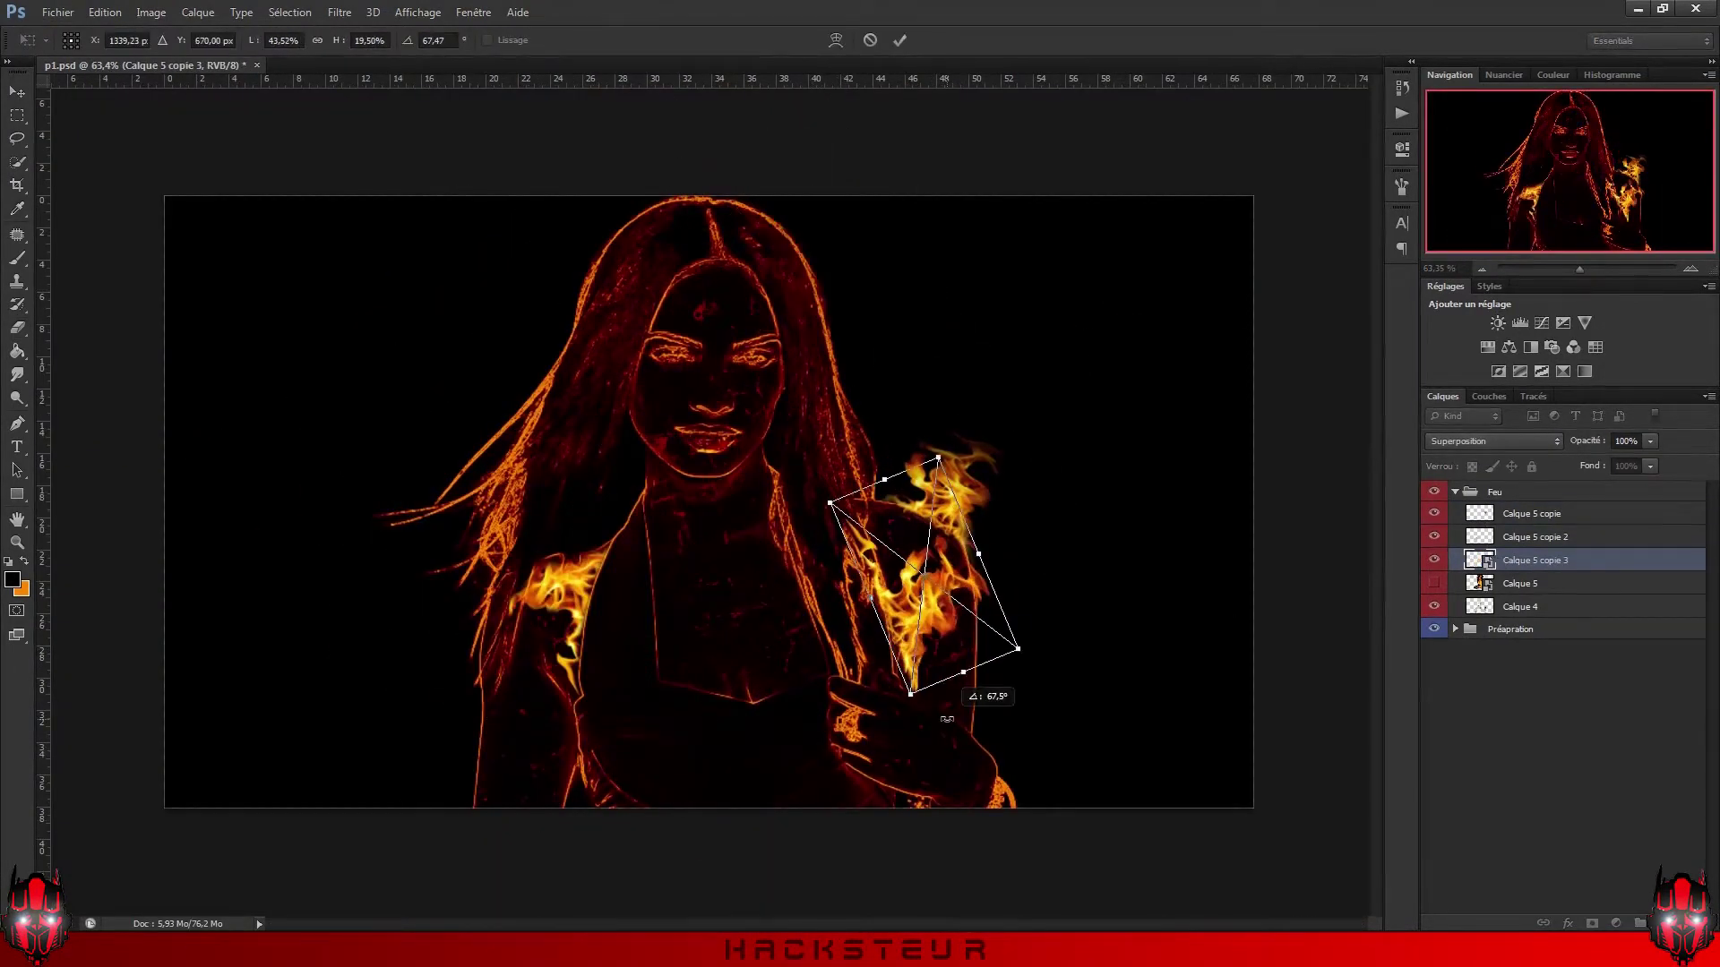
scroll(1017, 702, "up", 3)
scroll(1016, 702, "up", 3)
key("Return")
Step: With the Eraser active, toggle the Calque 5 copie 3 flames to compare, then select Calque 5 copie
key("ctrl+t")
key("Return")
key("e")
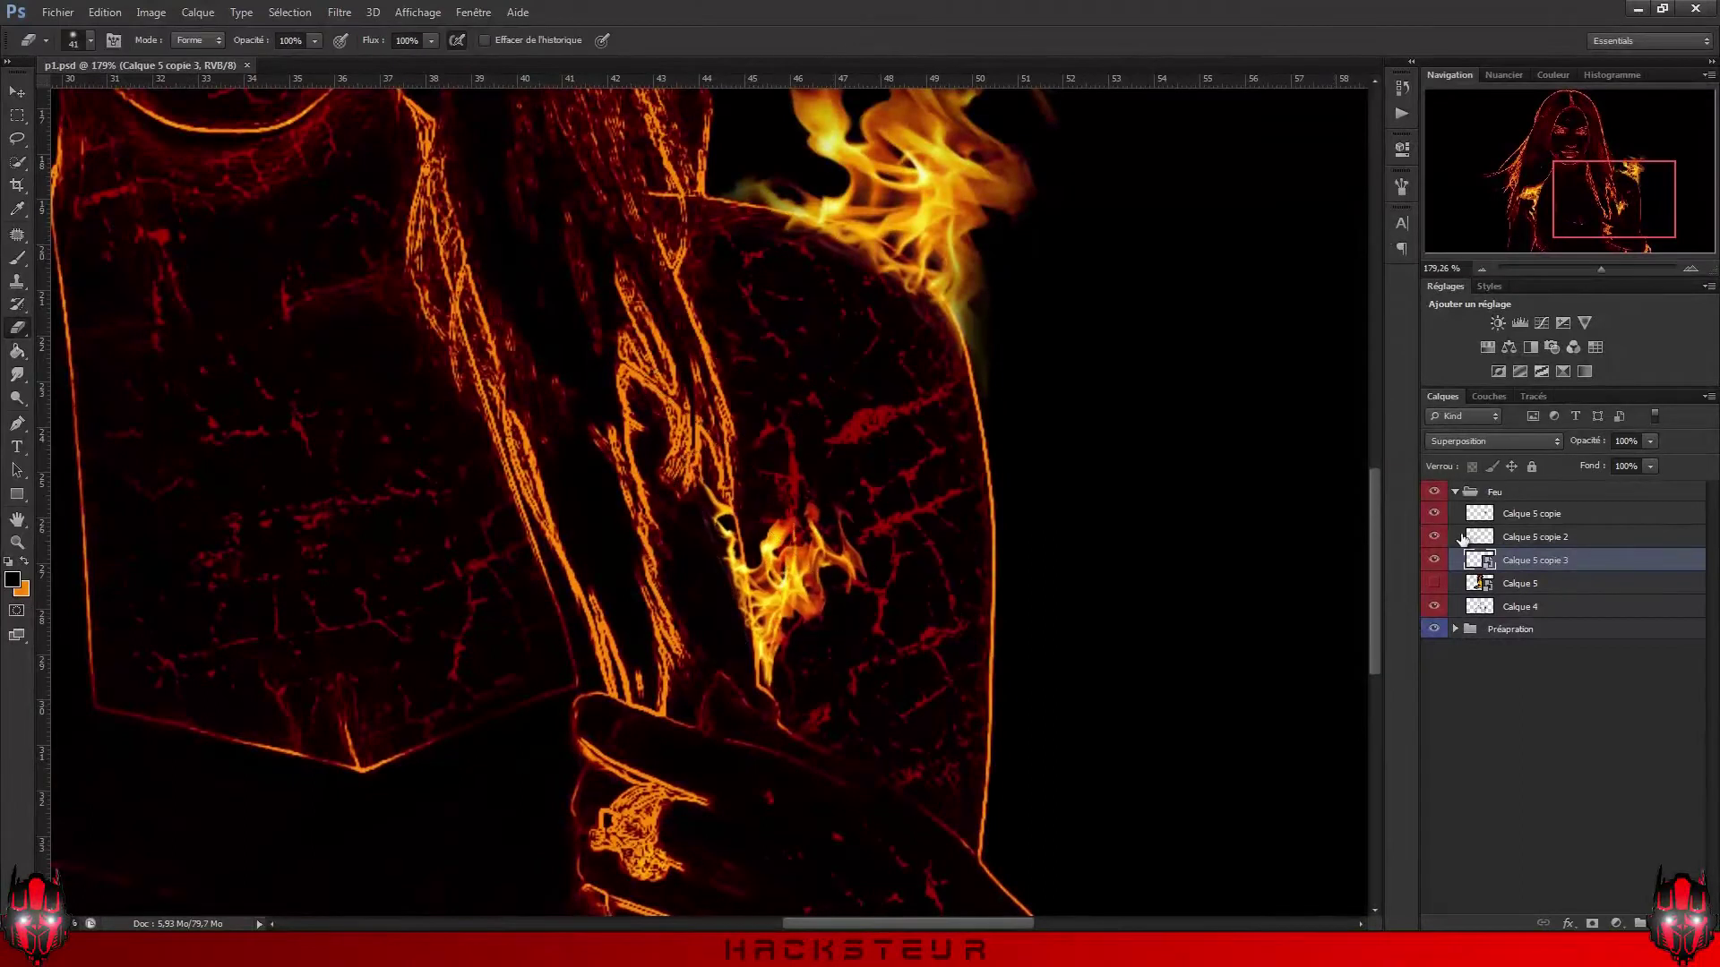
left_click(1523, 513)
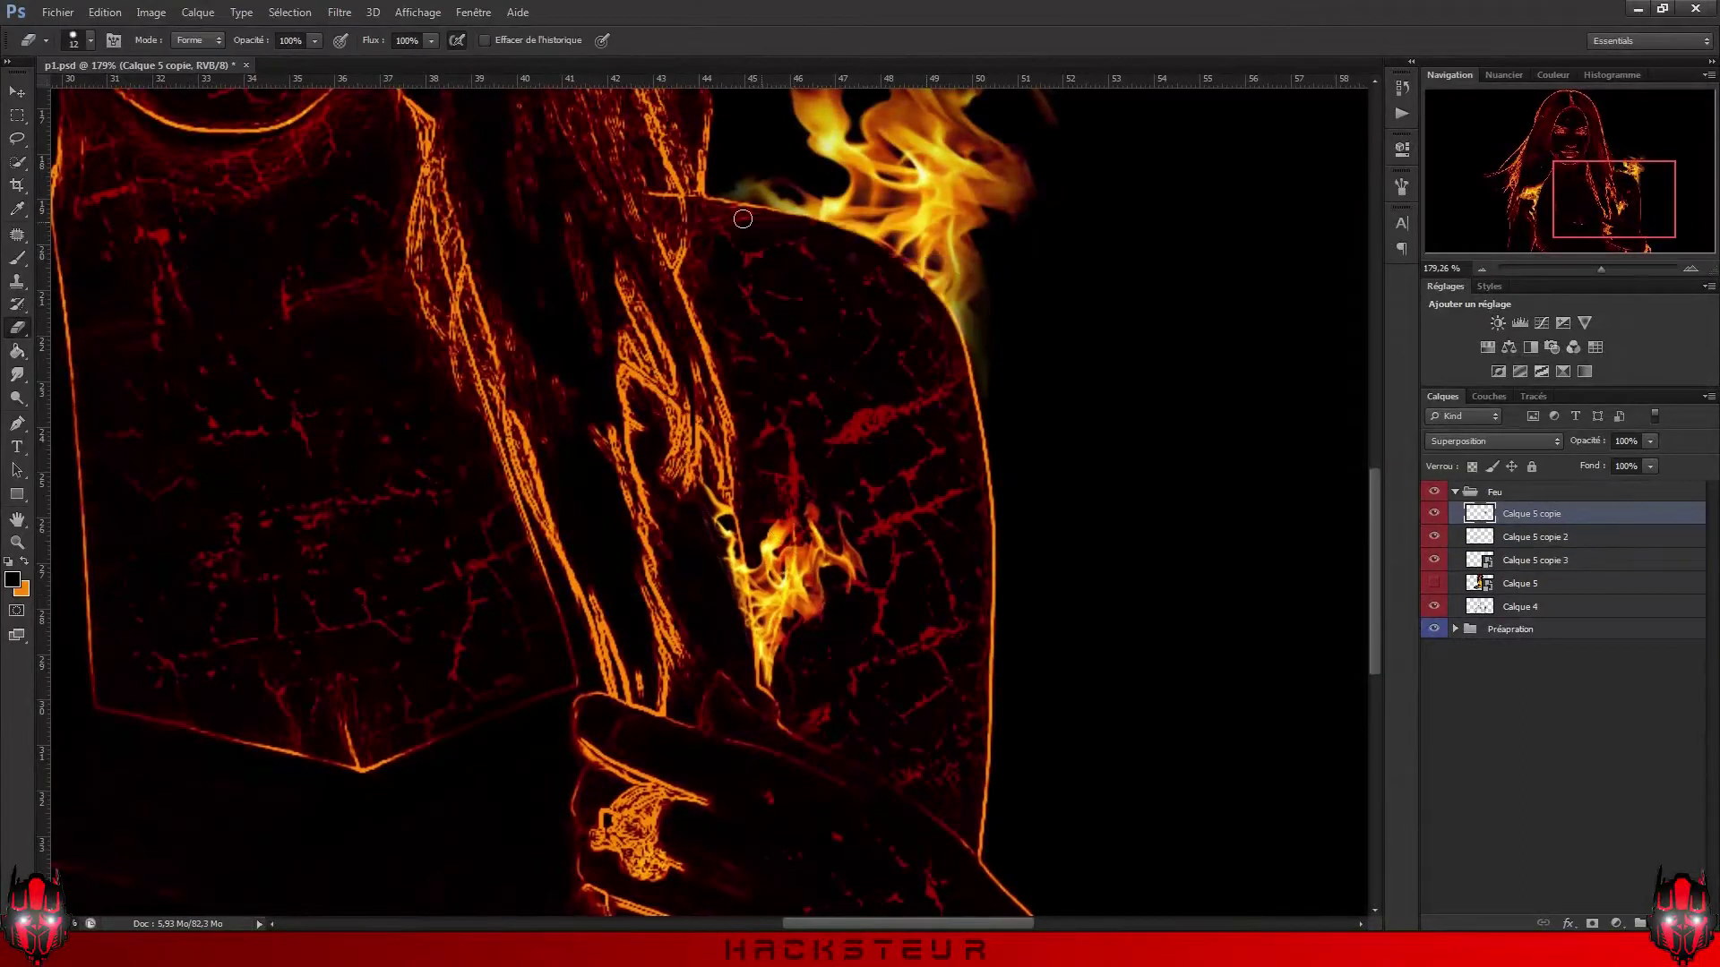
scroll(663, 456, "down", 5)
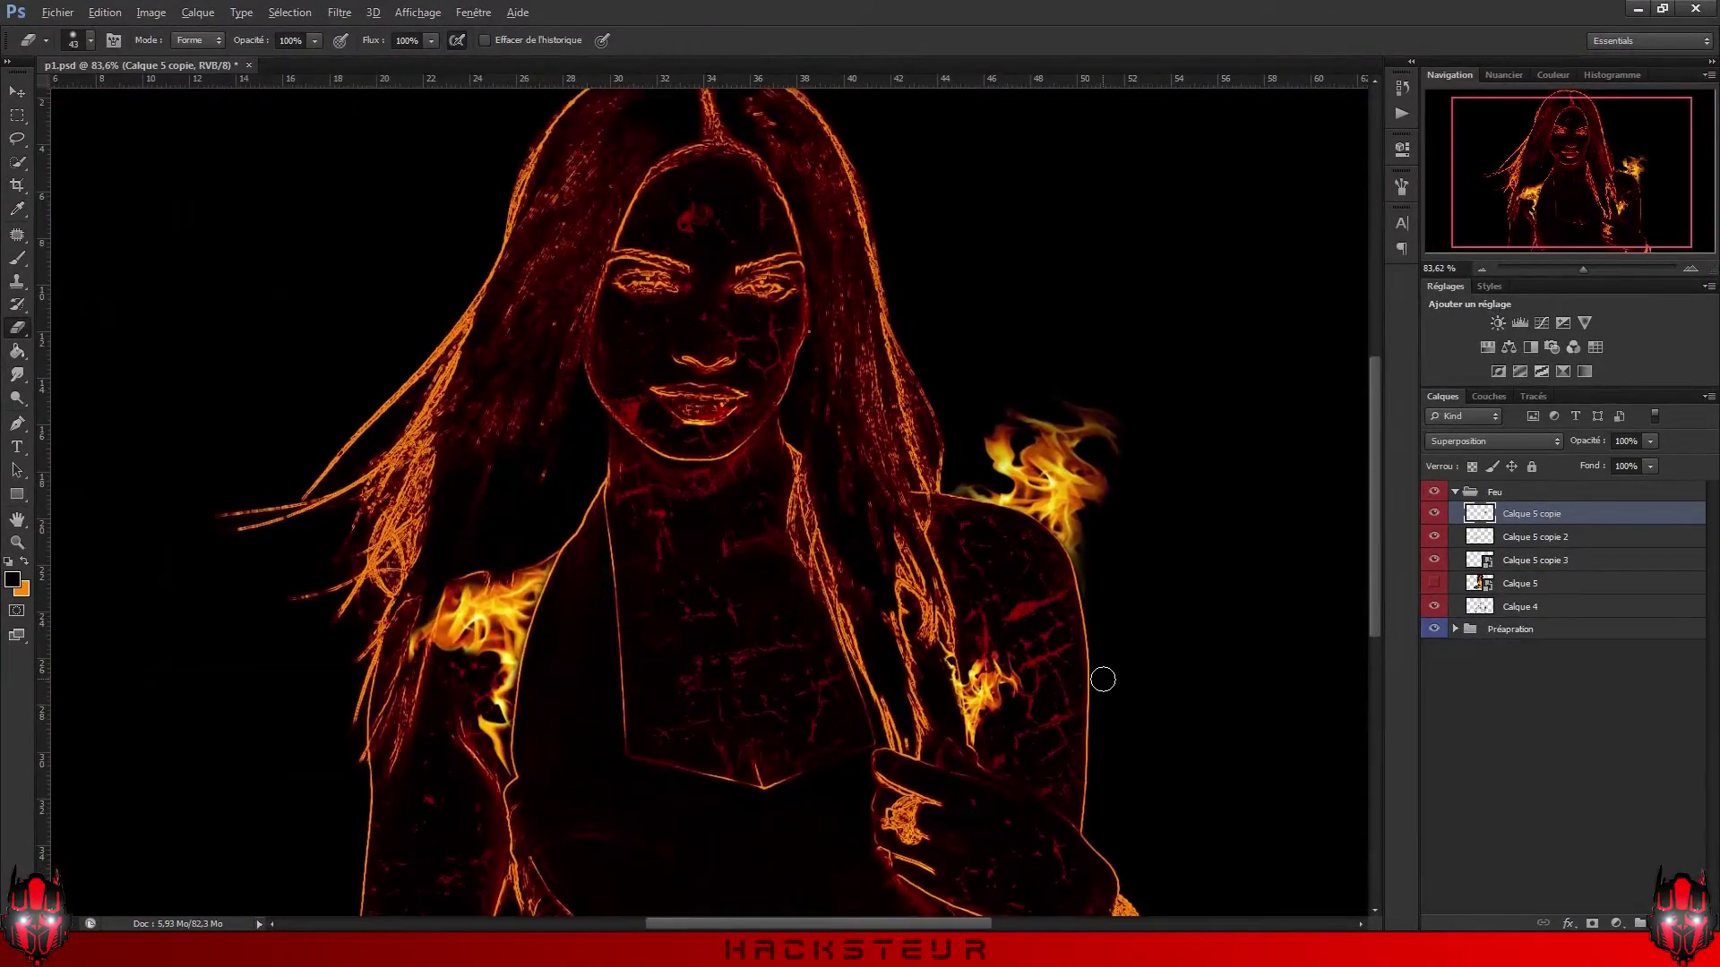
scroll(882, 537, "up", 5)
left_click(1523, 559)
left_click(1433, 560)
left_click(1522, 537)
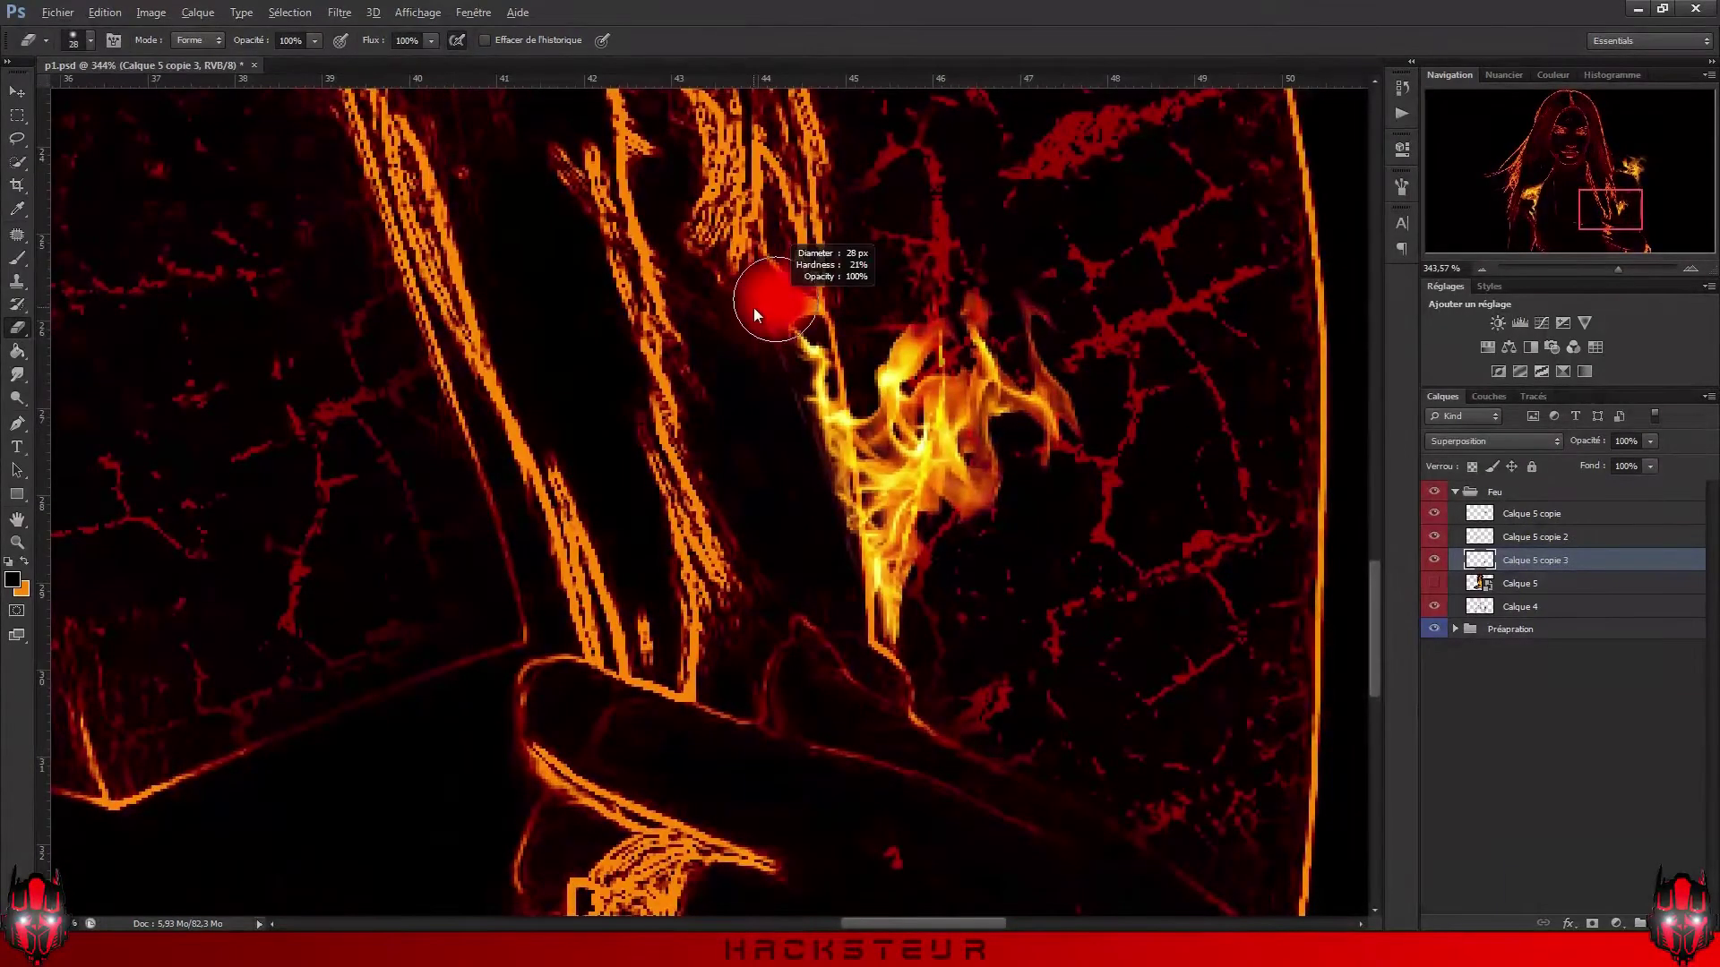
scroll(537, 529, "down", 5)
scroll(1038, 453, "up", 3)
key("alt+bracketright")
Step: Erase the flame tips above the right shoulder on Calque 5 copie with a smaller eraser
left_click_drag(1038, 453, 1096, 535)
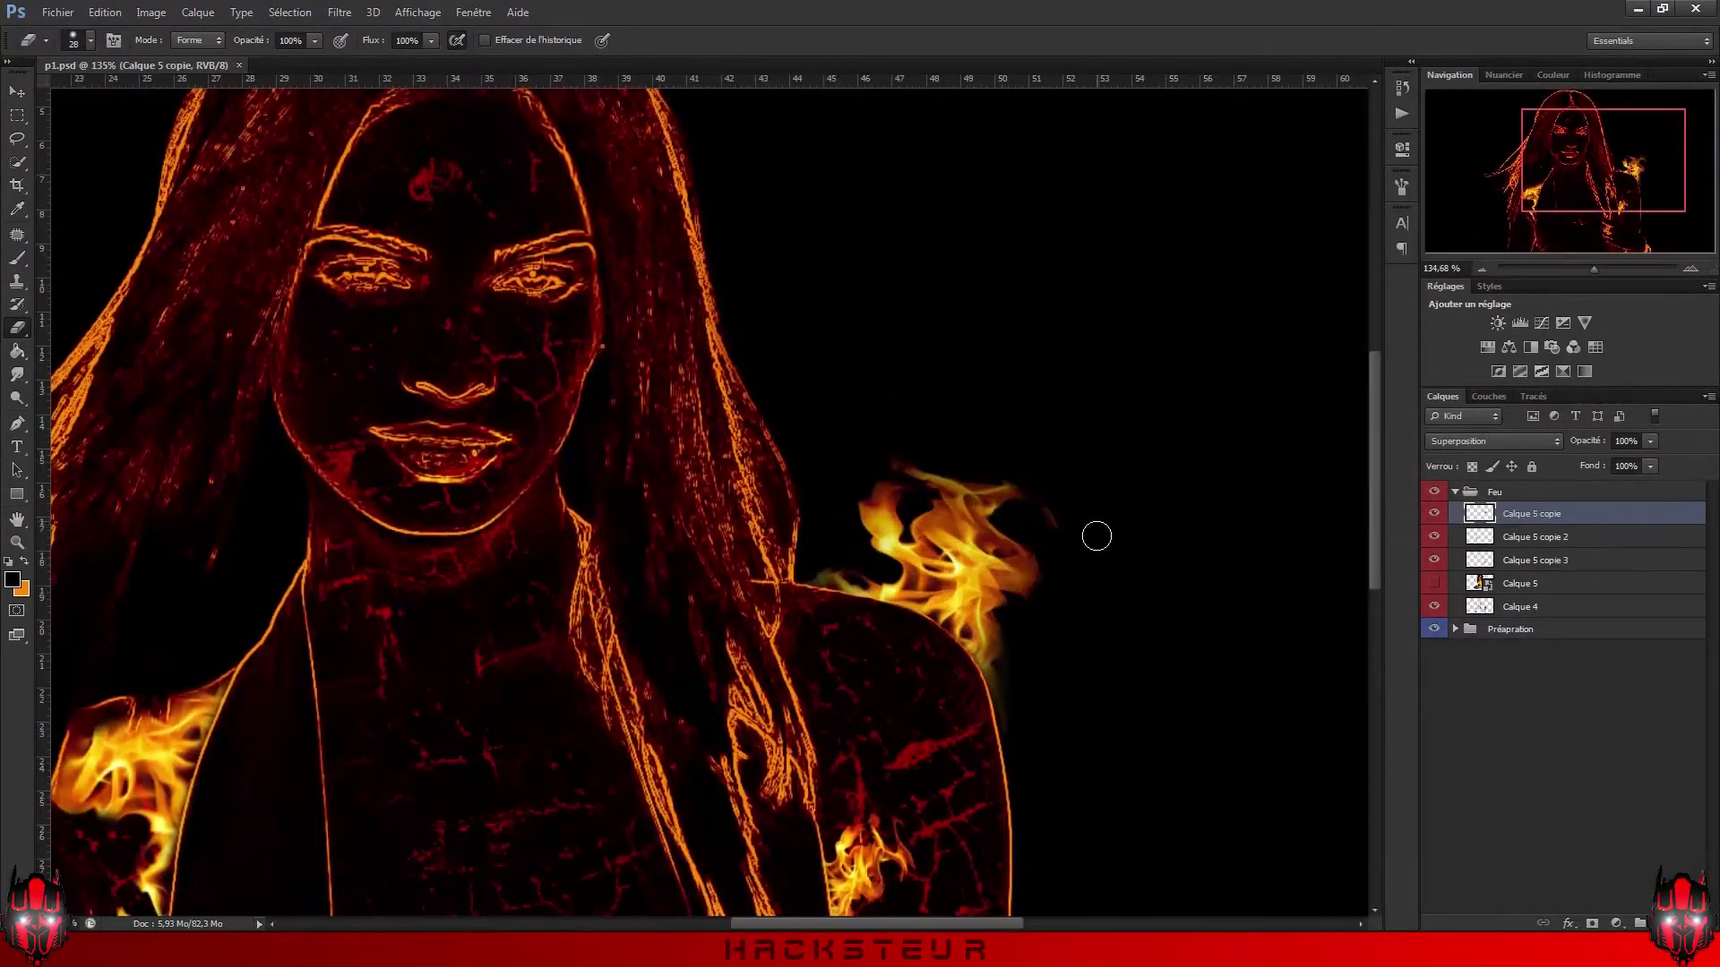
scroll(1014, 528, "down", 3)
scroll(984, 525, "down", 1)
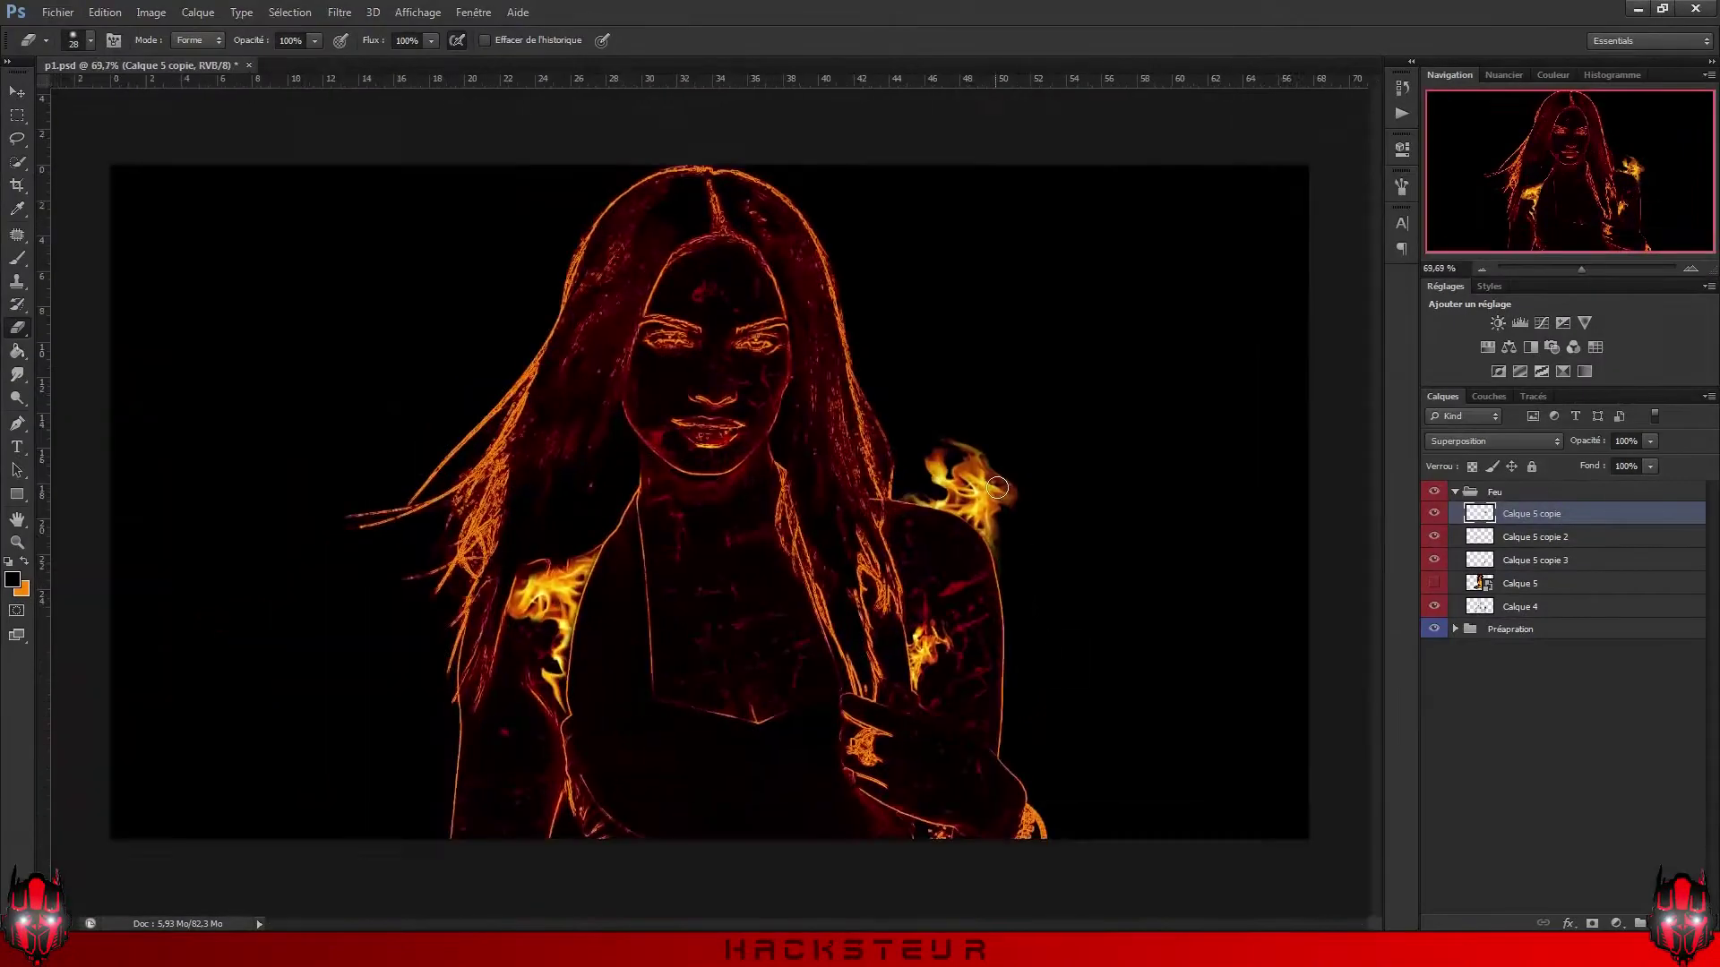
scroll(895, 466, "up", 4)
scroll(895, 465, "down", 4)
key("bracketleft")
key("bracketleft")
key("bracketleft")
scroll(703, 614, "down", 1)
scroll(704, 613, "up", 3)
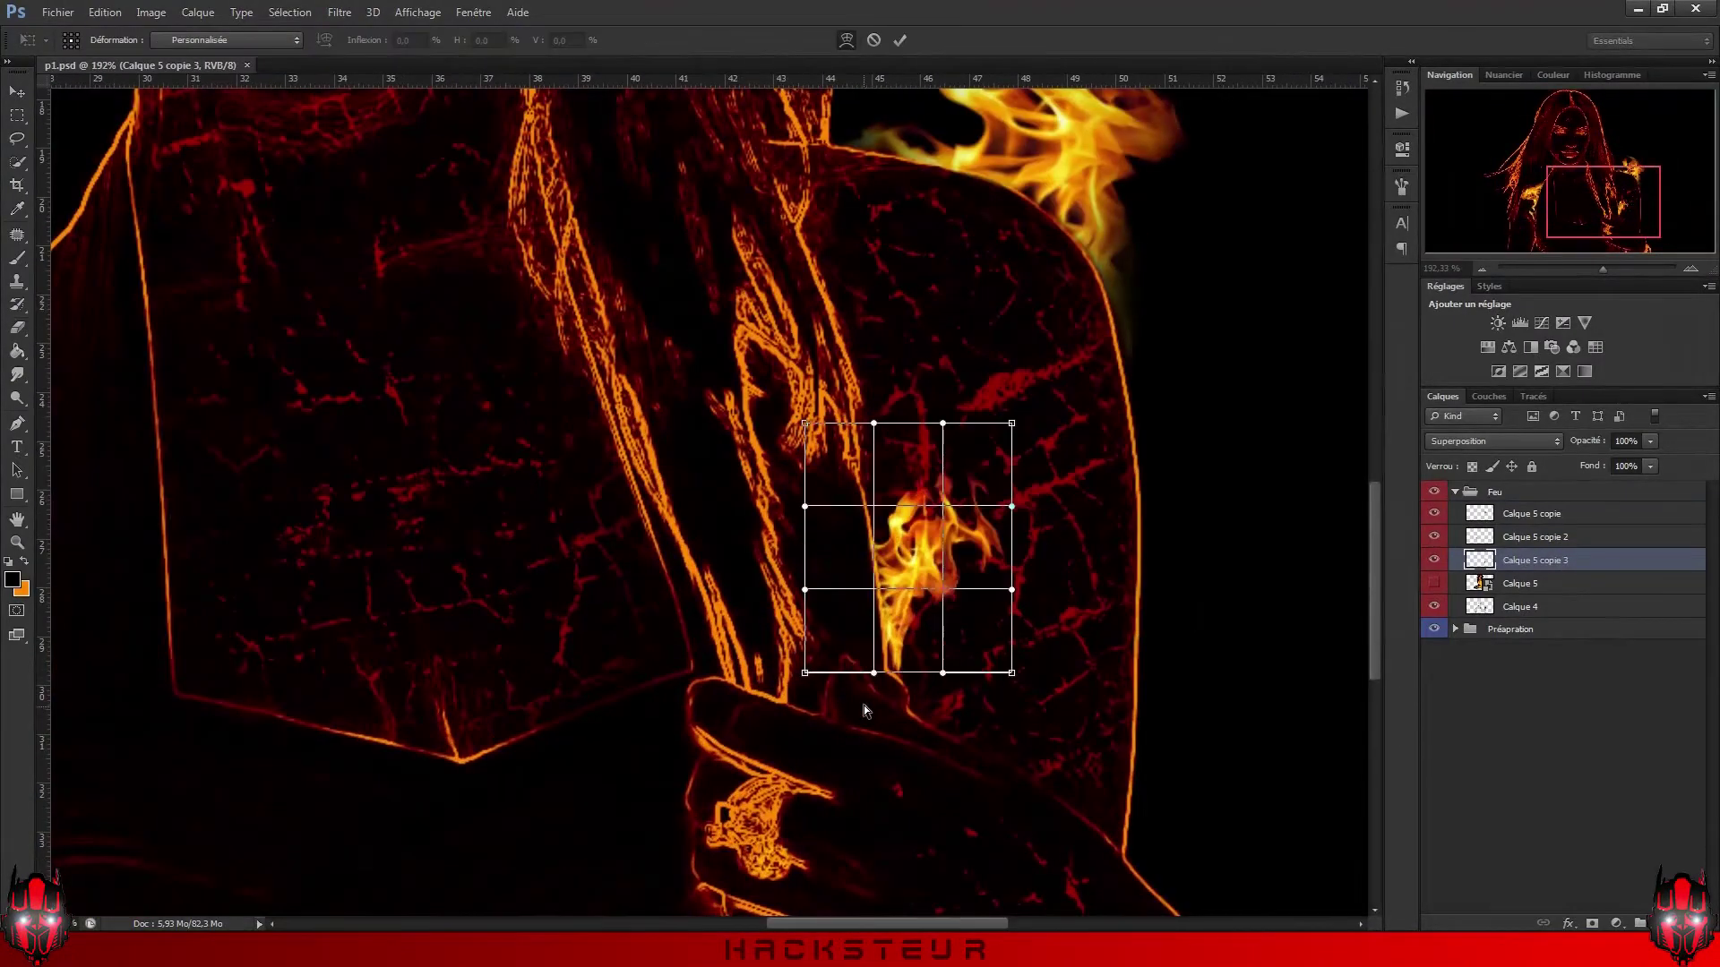
scroll(863, 706, "down", 3)
Step: Collapse the Feu group and create a new layer group above it
left_click(1455, 492)
left_click(1639, 924)
double_click(1494, 491)
Step: Name the group Glow and paint an orange hand glow on a new Superposition layer
type("Glow")
key("Return")
key("ctrl+shift+alt+n")
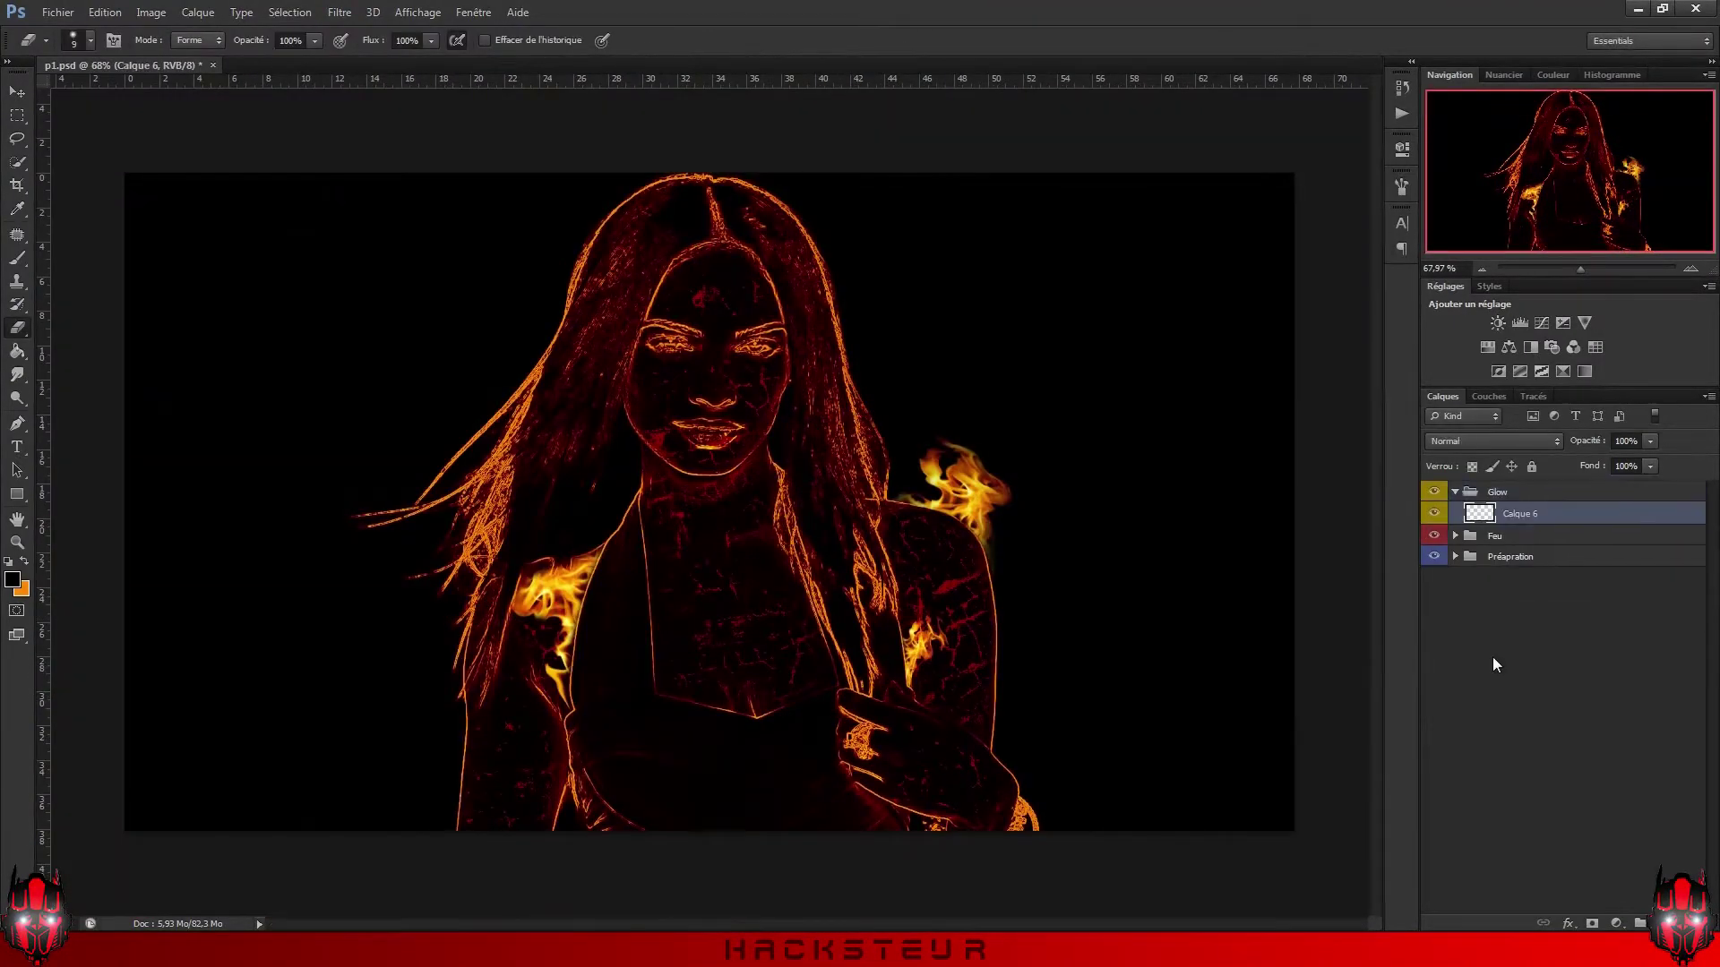
key("x")
key("b")
scroll(845, 690, "up", 3)
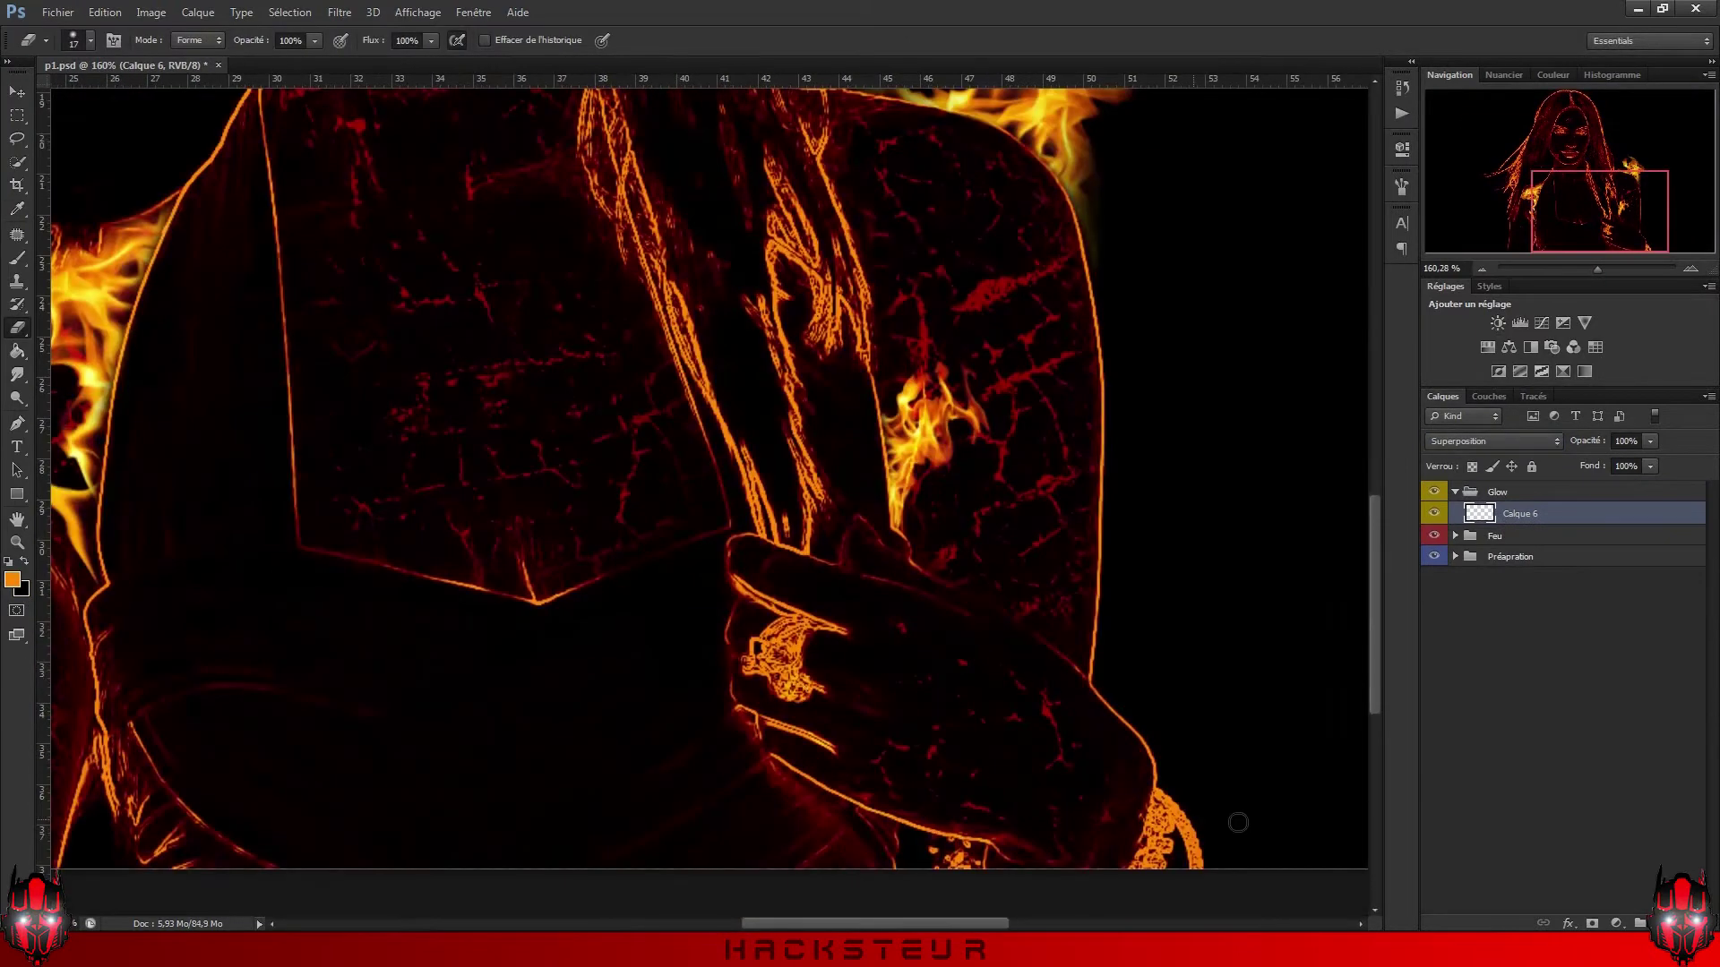
left_click(799, 763)
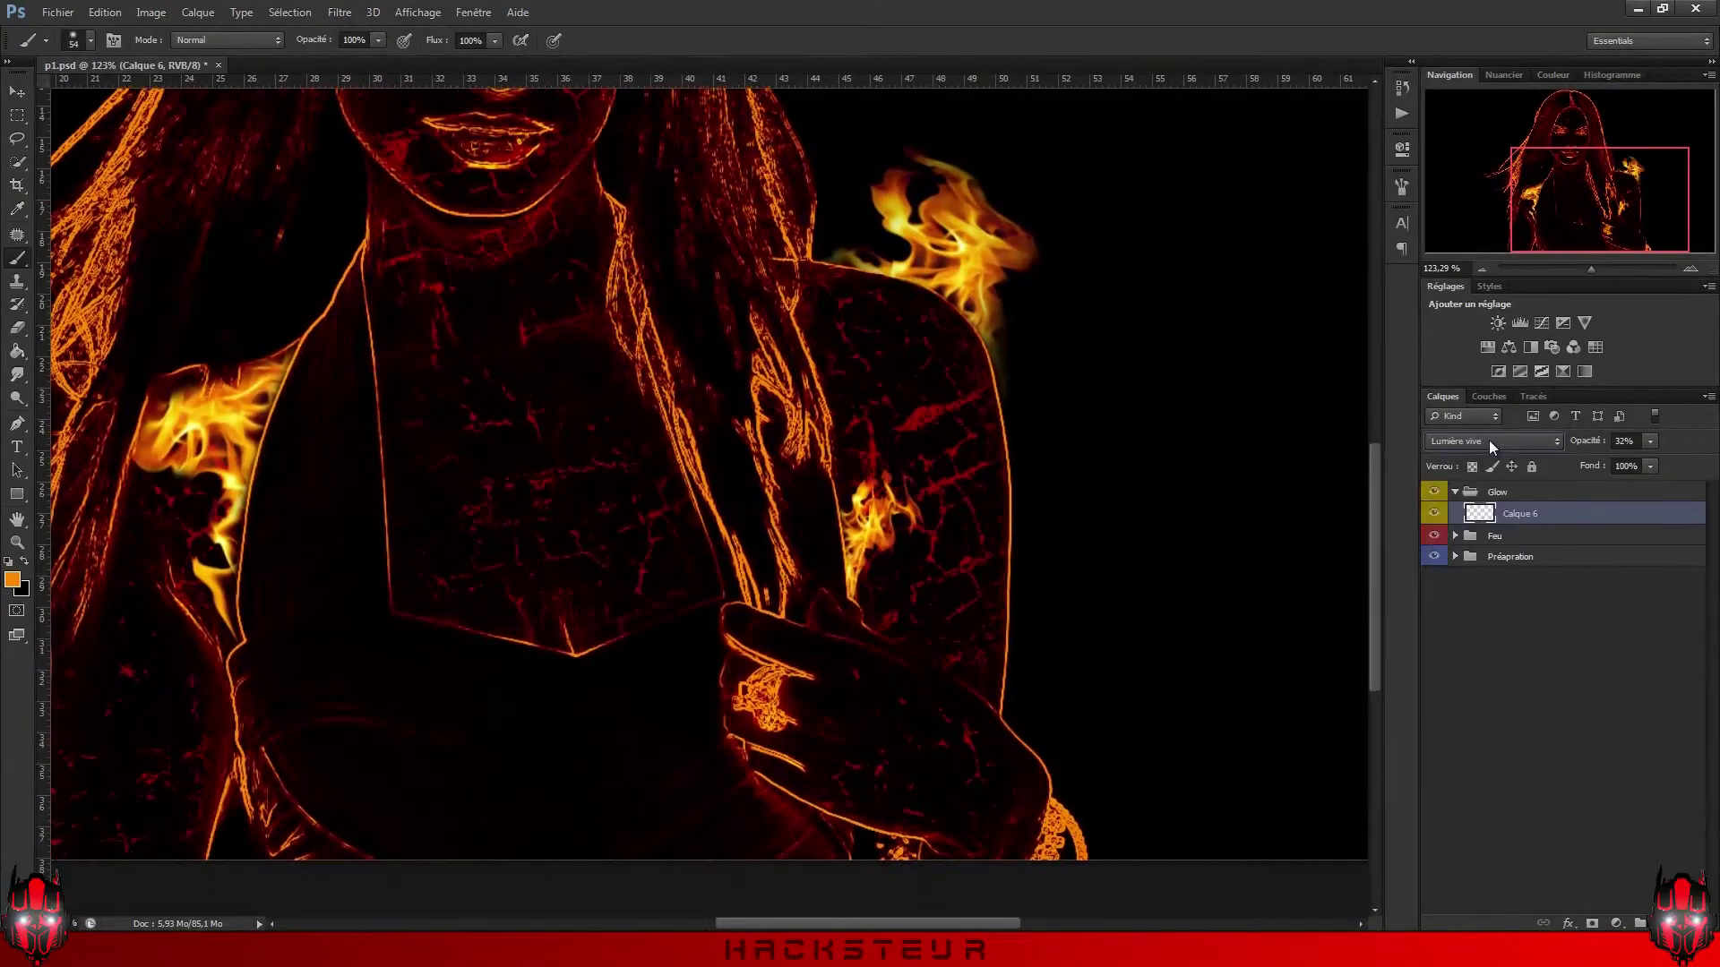
left_click(1488, 440)
left_click(1460, 618)
Step: Paint glowing eyes on a new layer and duplicate it to strengthen the glow
key("e")
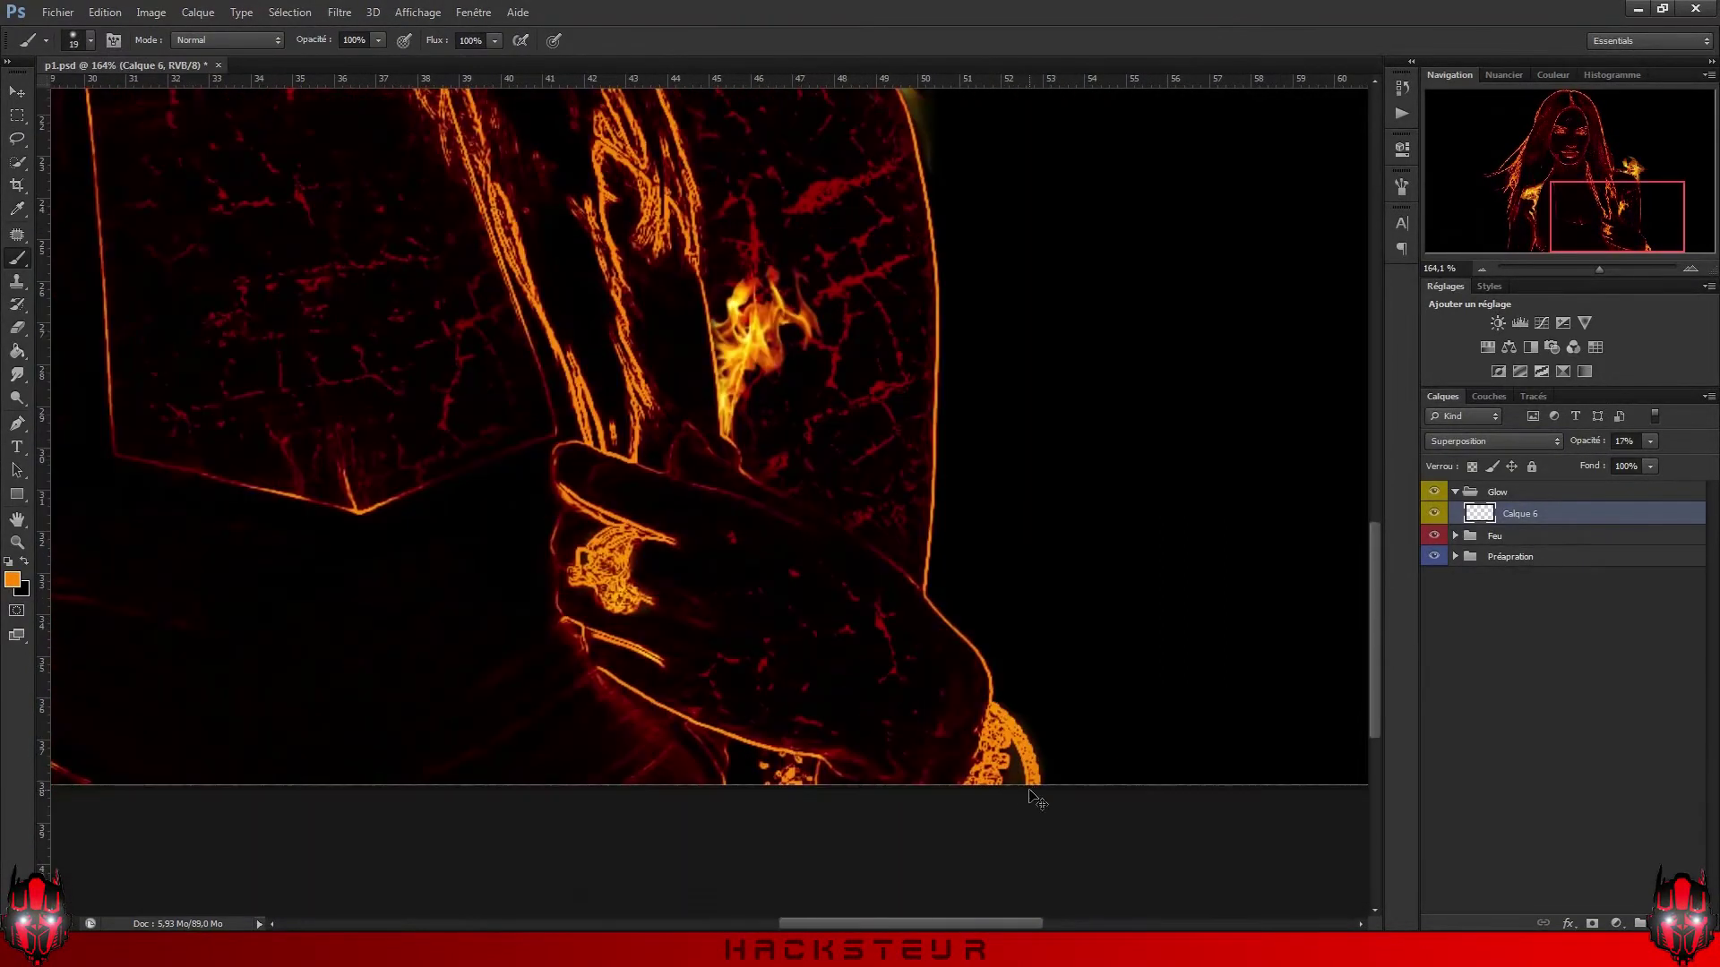
key("b")
key("ctrl+0")
left_click(1434, 513)
key("ctrl+shift+alt+n")
scroll(672, 372, "up", 5)
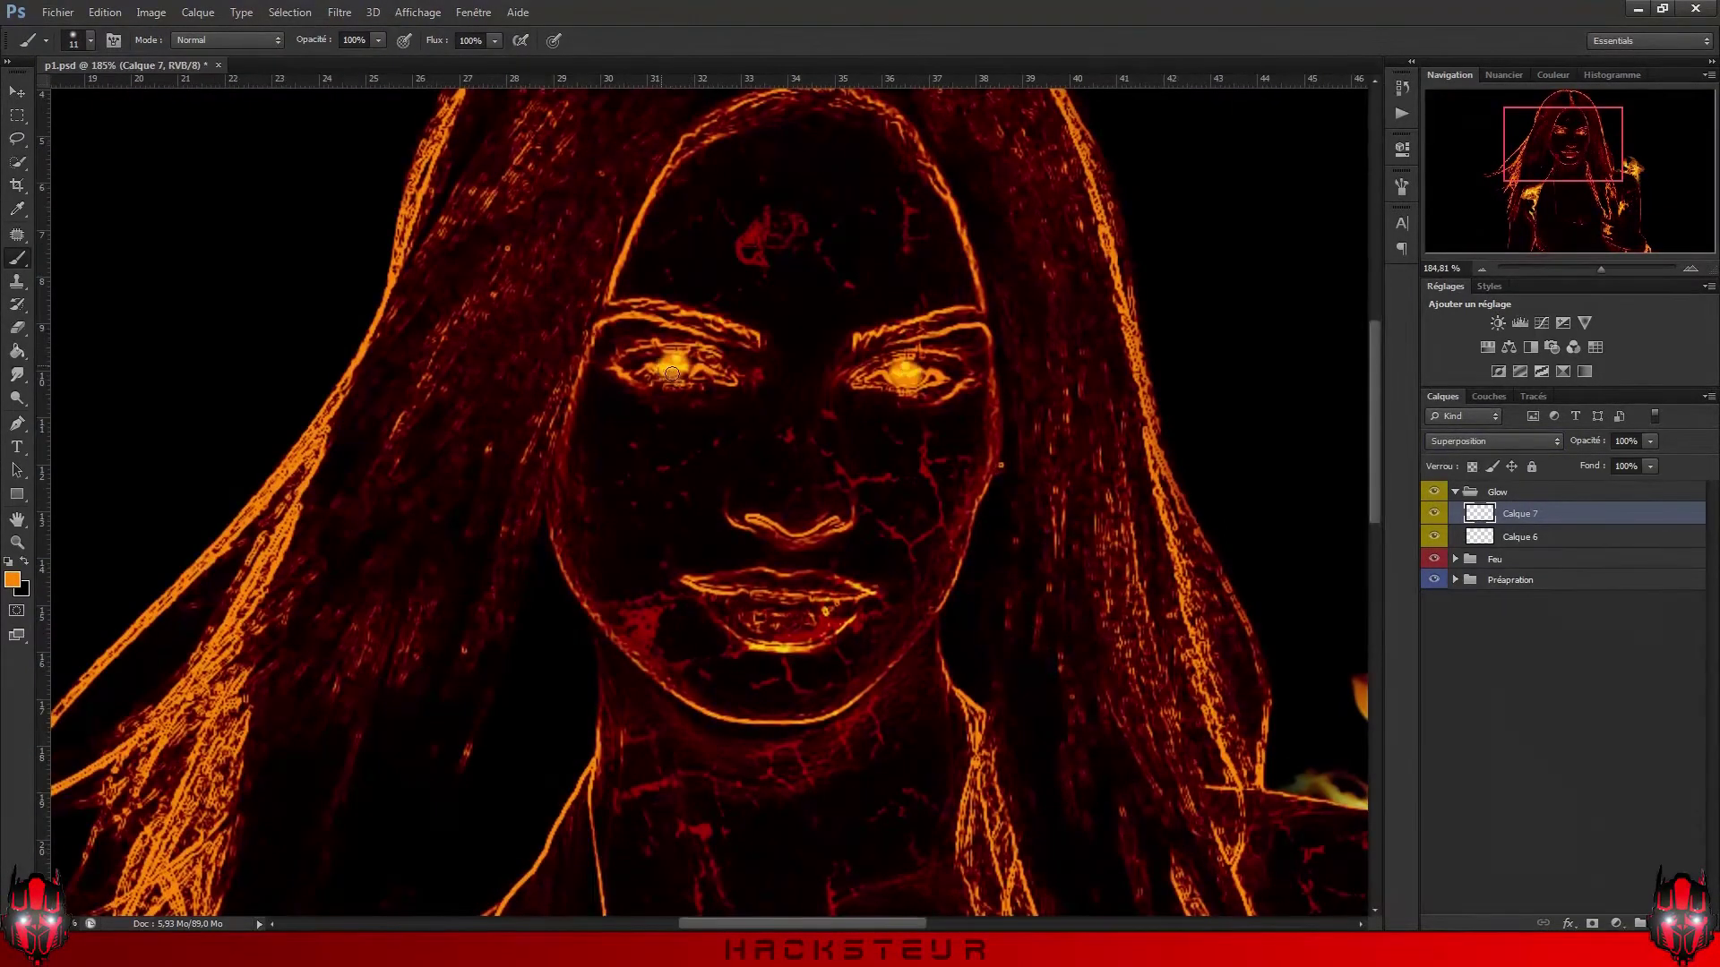
scroll(671, 373, "down", 5)
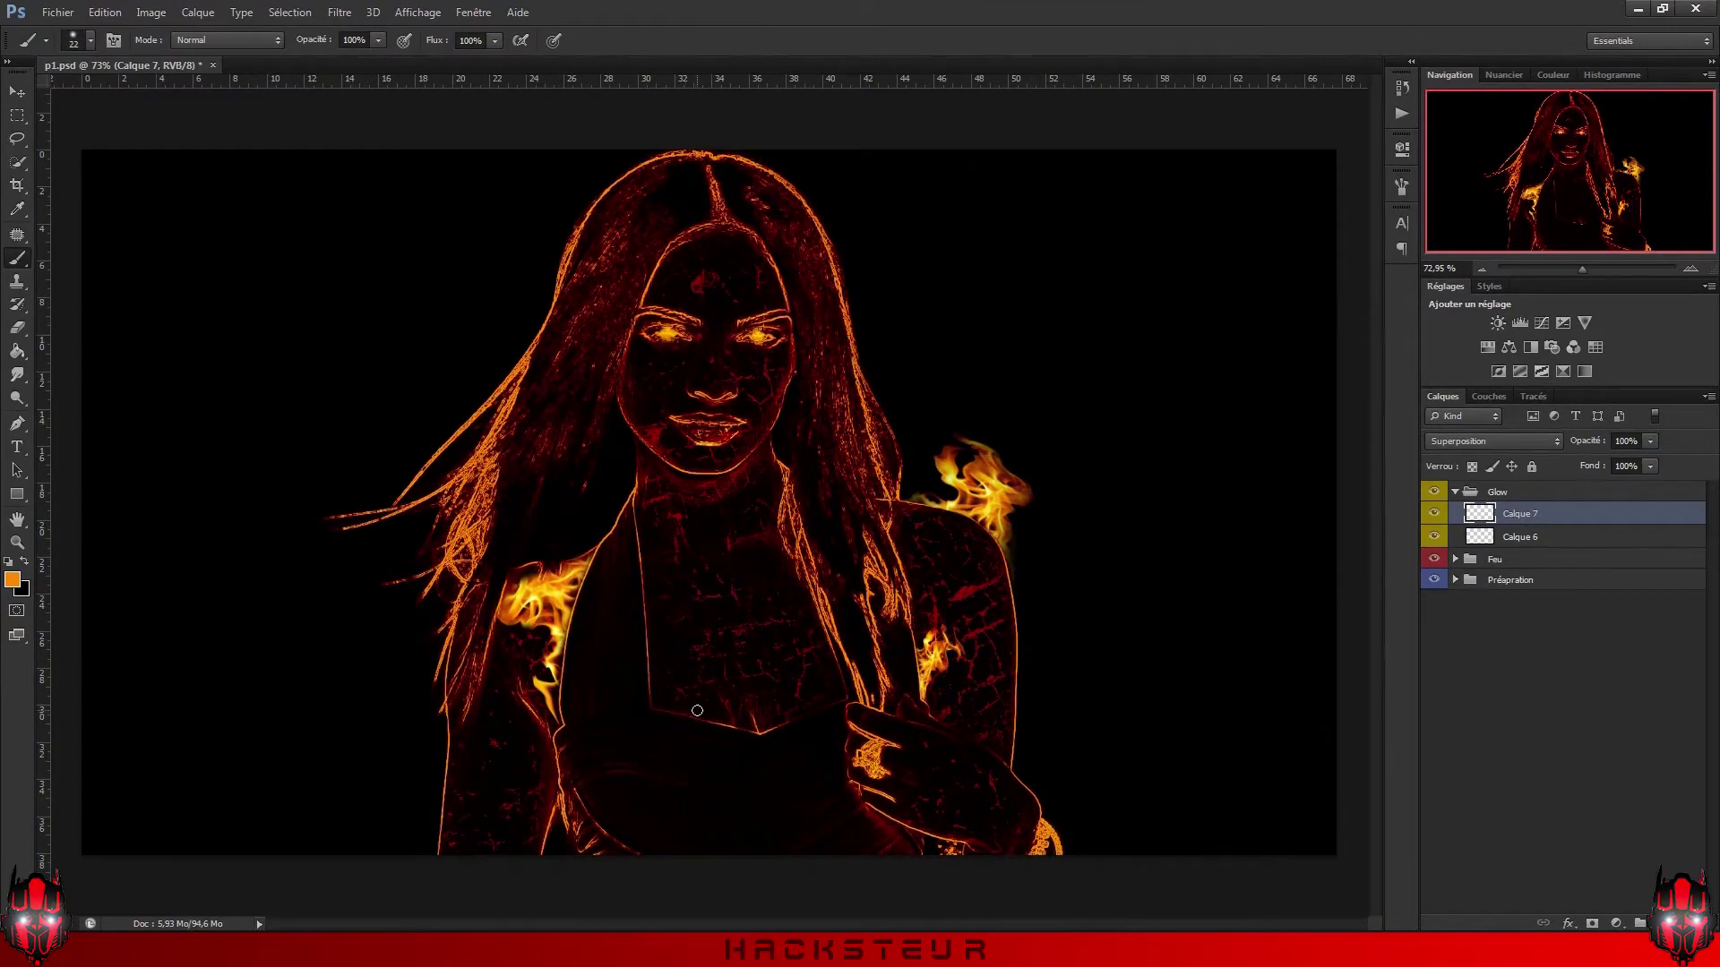
key("ctrl+j")
Step: Paint an orange-red haze across the whole figure on a new low-opacity layer
key("ctrl+shift+alt+n")
left_click(1491, 441)
left_click(1491, 685)
key("i")
left_click(13, 579)
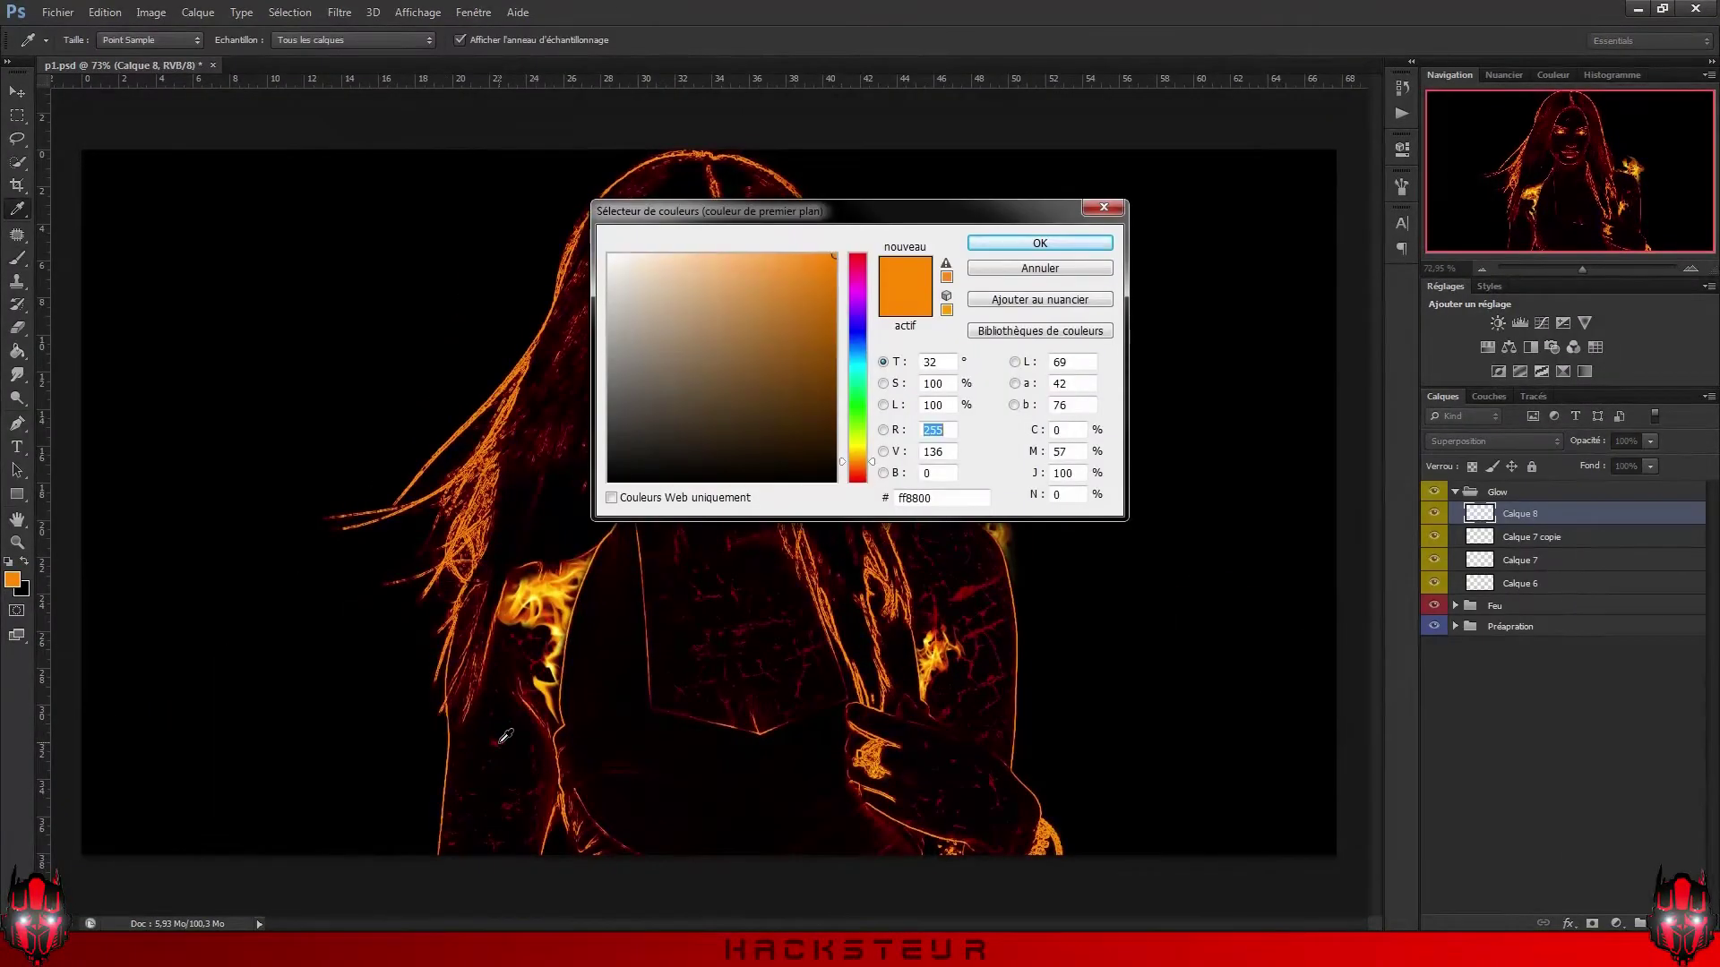
left_click(1039, 242)
key("b")
mouse_move(448, 806)
left_mouse_down()
mouse_move(710, 653)
mouse_move(672, 269)
left_mouse_up()
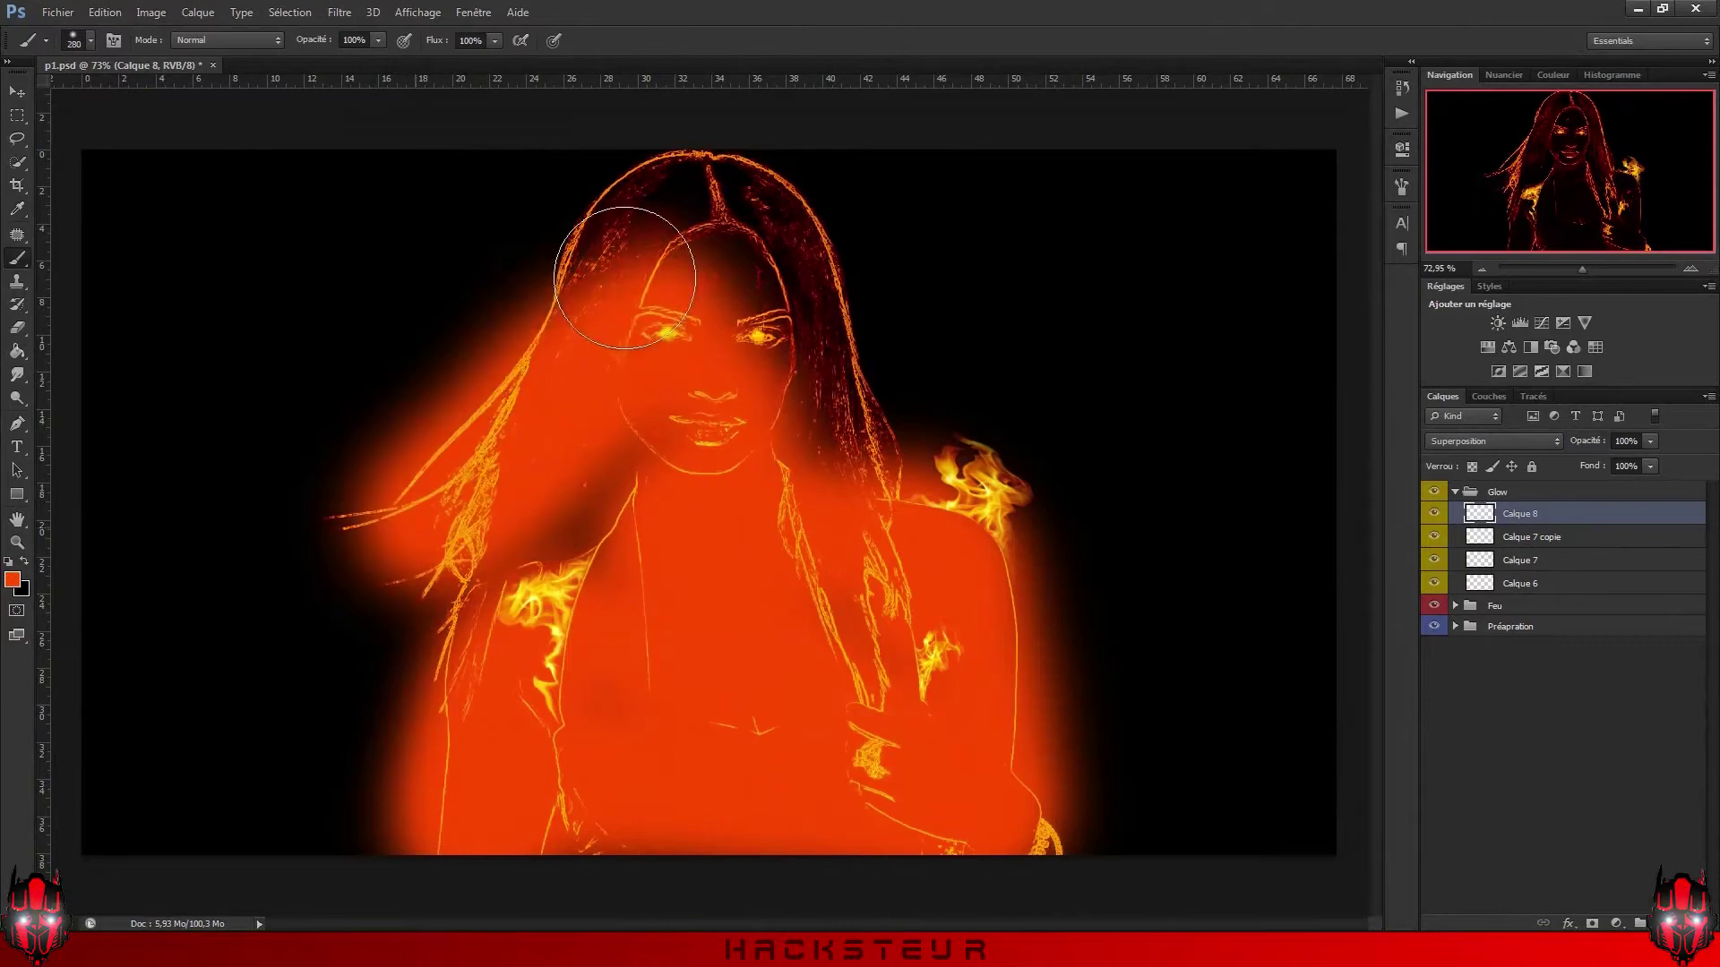
left_click_drag(1613, 441, 1596, 448)
key("e")
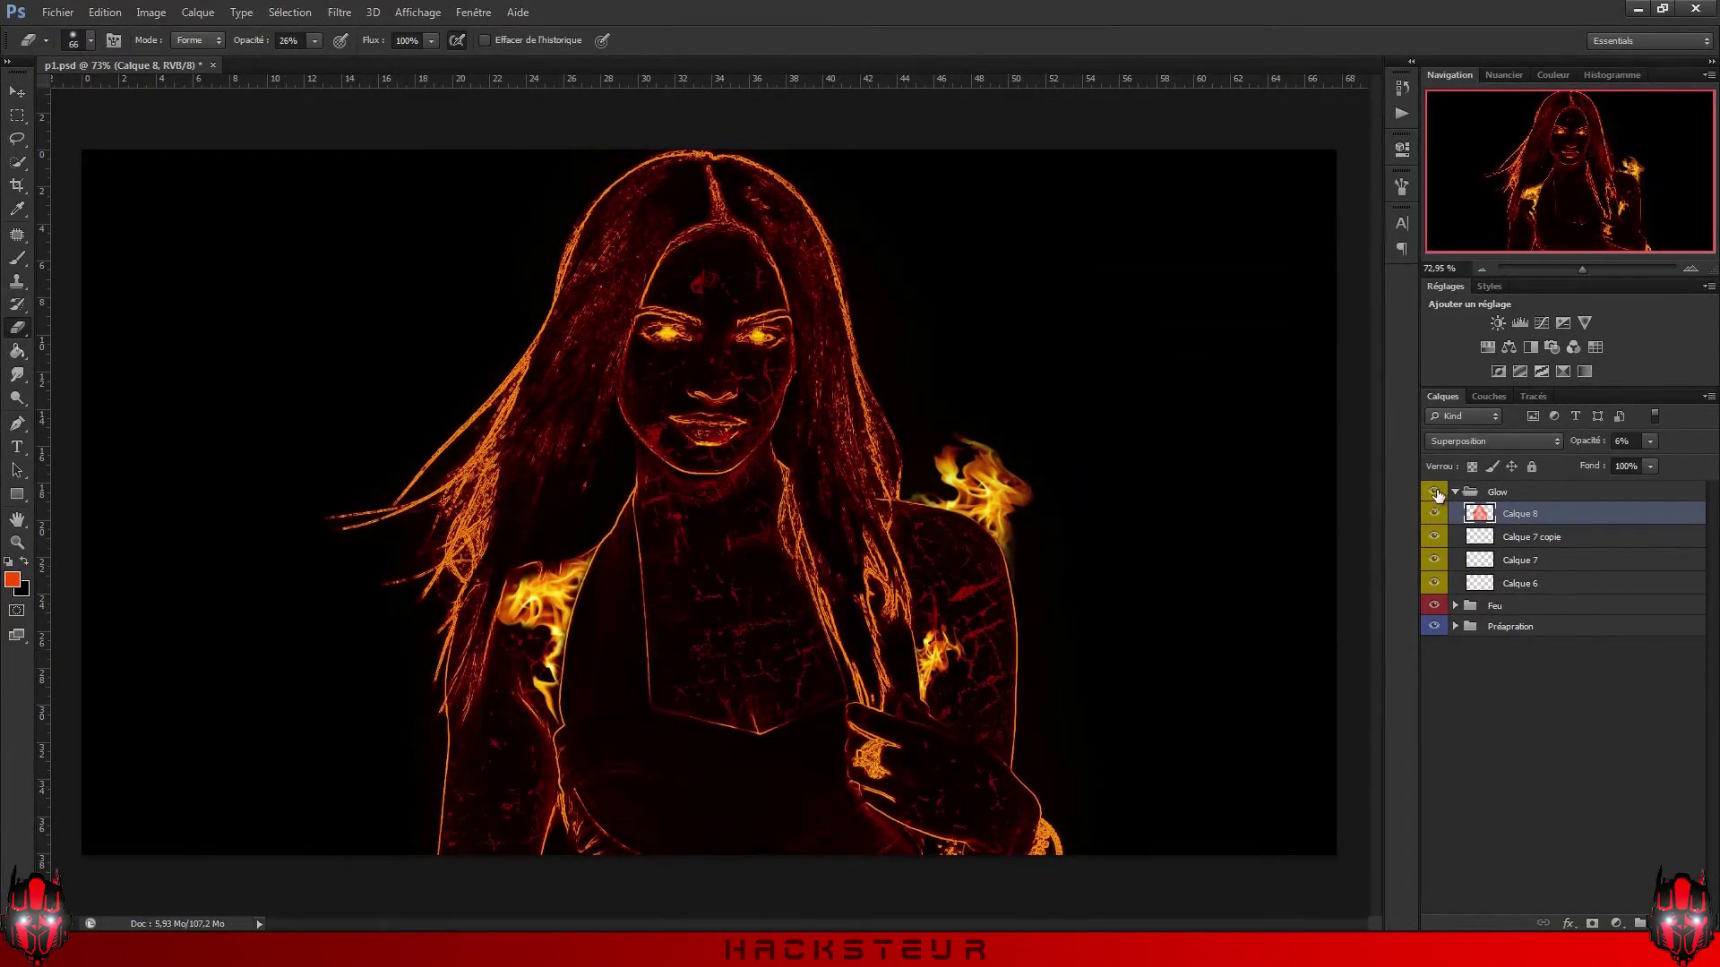
key("b")
key("ctrl+shift+alt+n")
left_click(340, 12)
Step: Motion-blur the rain streaks, then add a second lower-opacity motion-blurred streak layer
left_click(383, 134)
left_click(974, 234)
key("e")
key("ctrl+j")
key("ctrl+a")
key("ctrl+shift+alt+n")
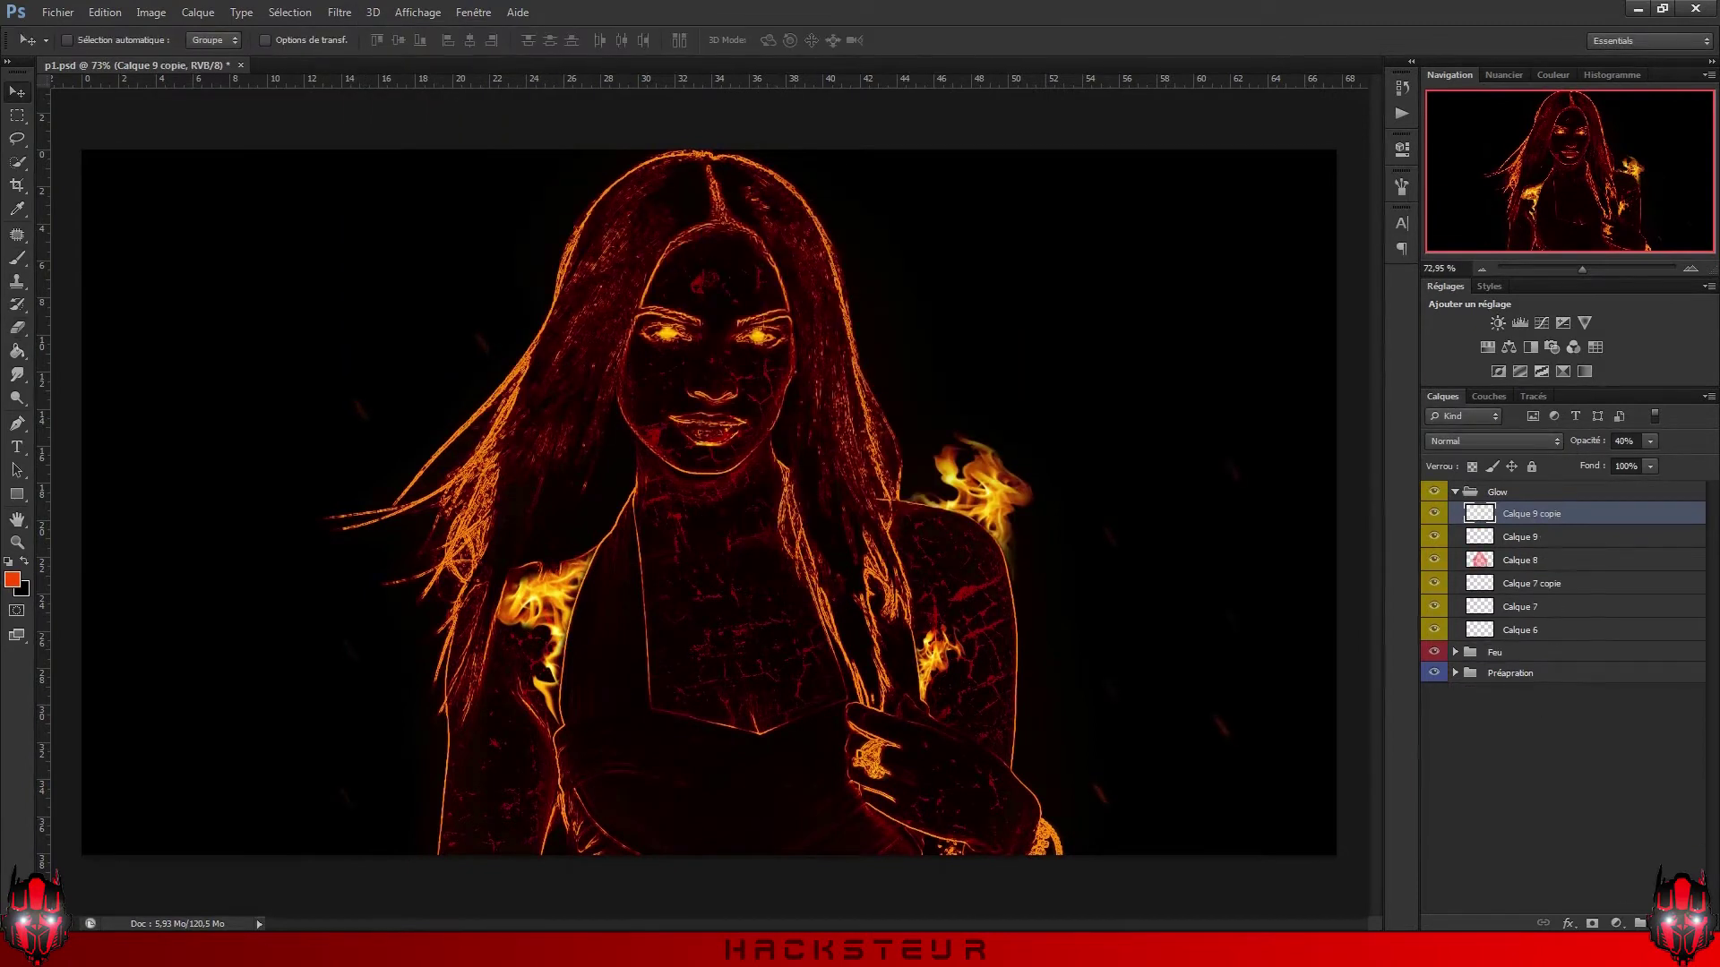
key("b")
left_click(1626, 441)
left_click(339, 12)
left_click(609, 414)
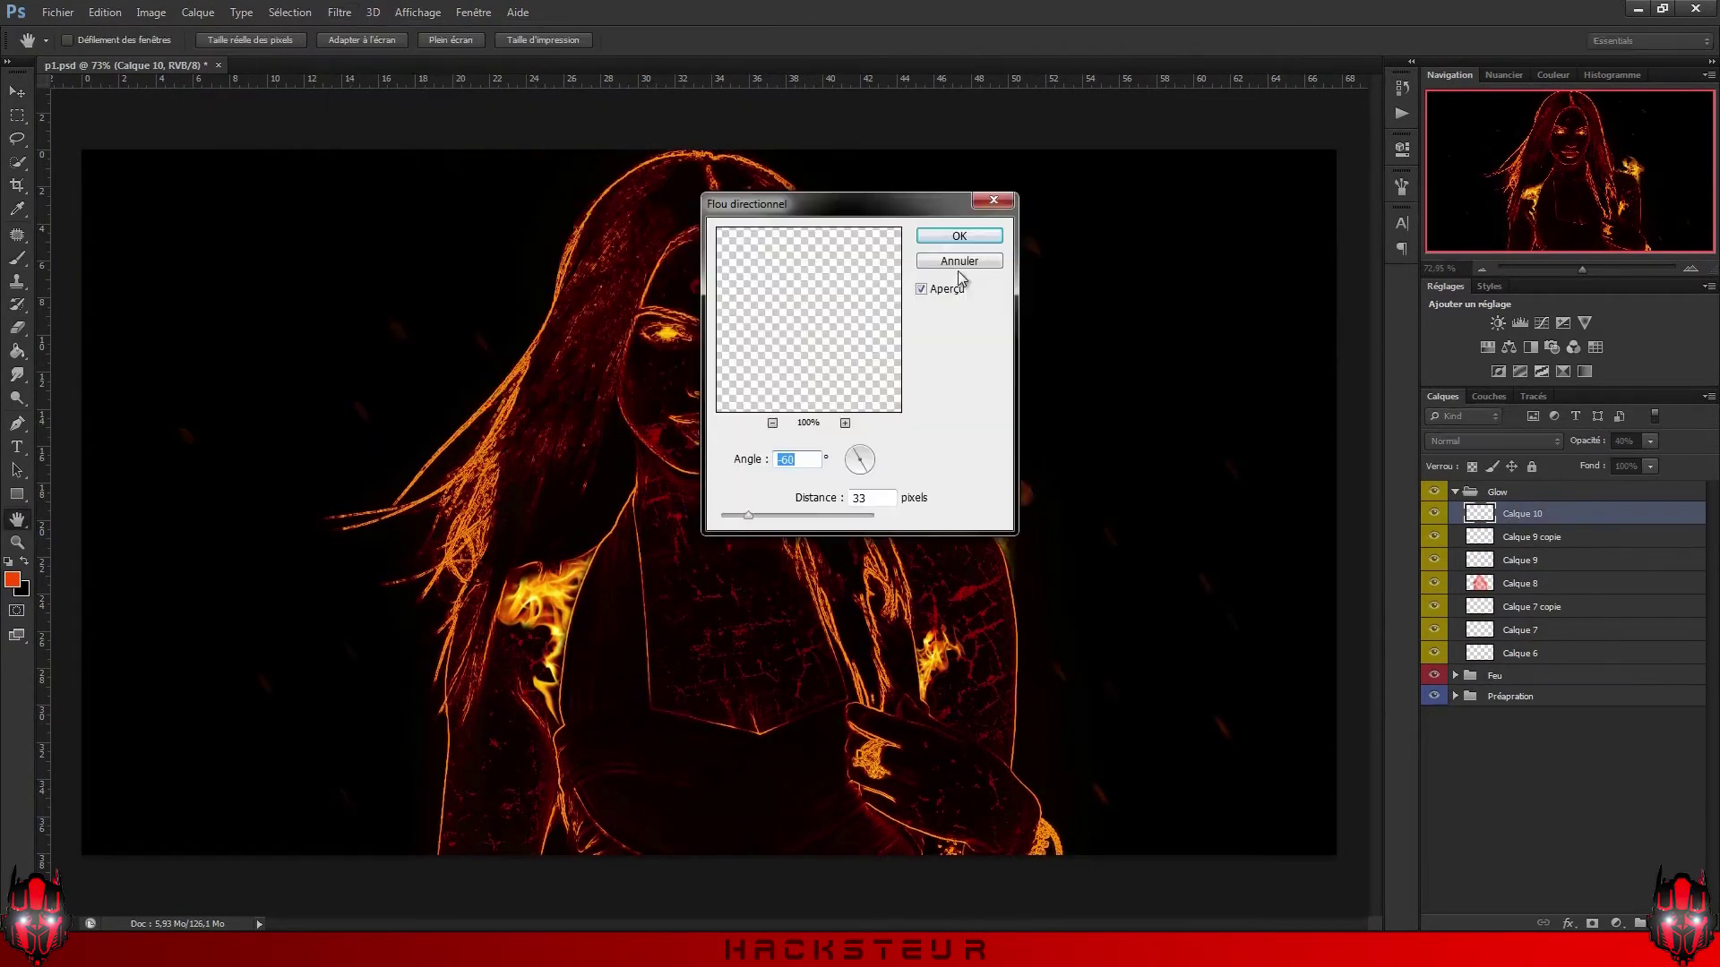
key("Return")
Step: Group the rain layers, duplicate the group and spread the copies across the image
key("ctrl+g")
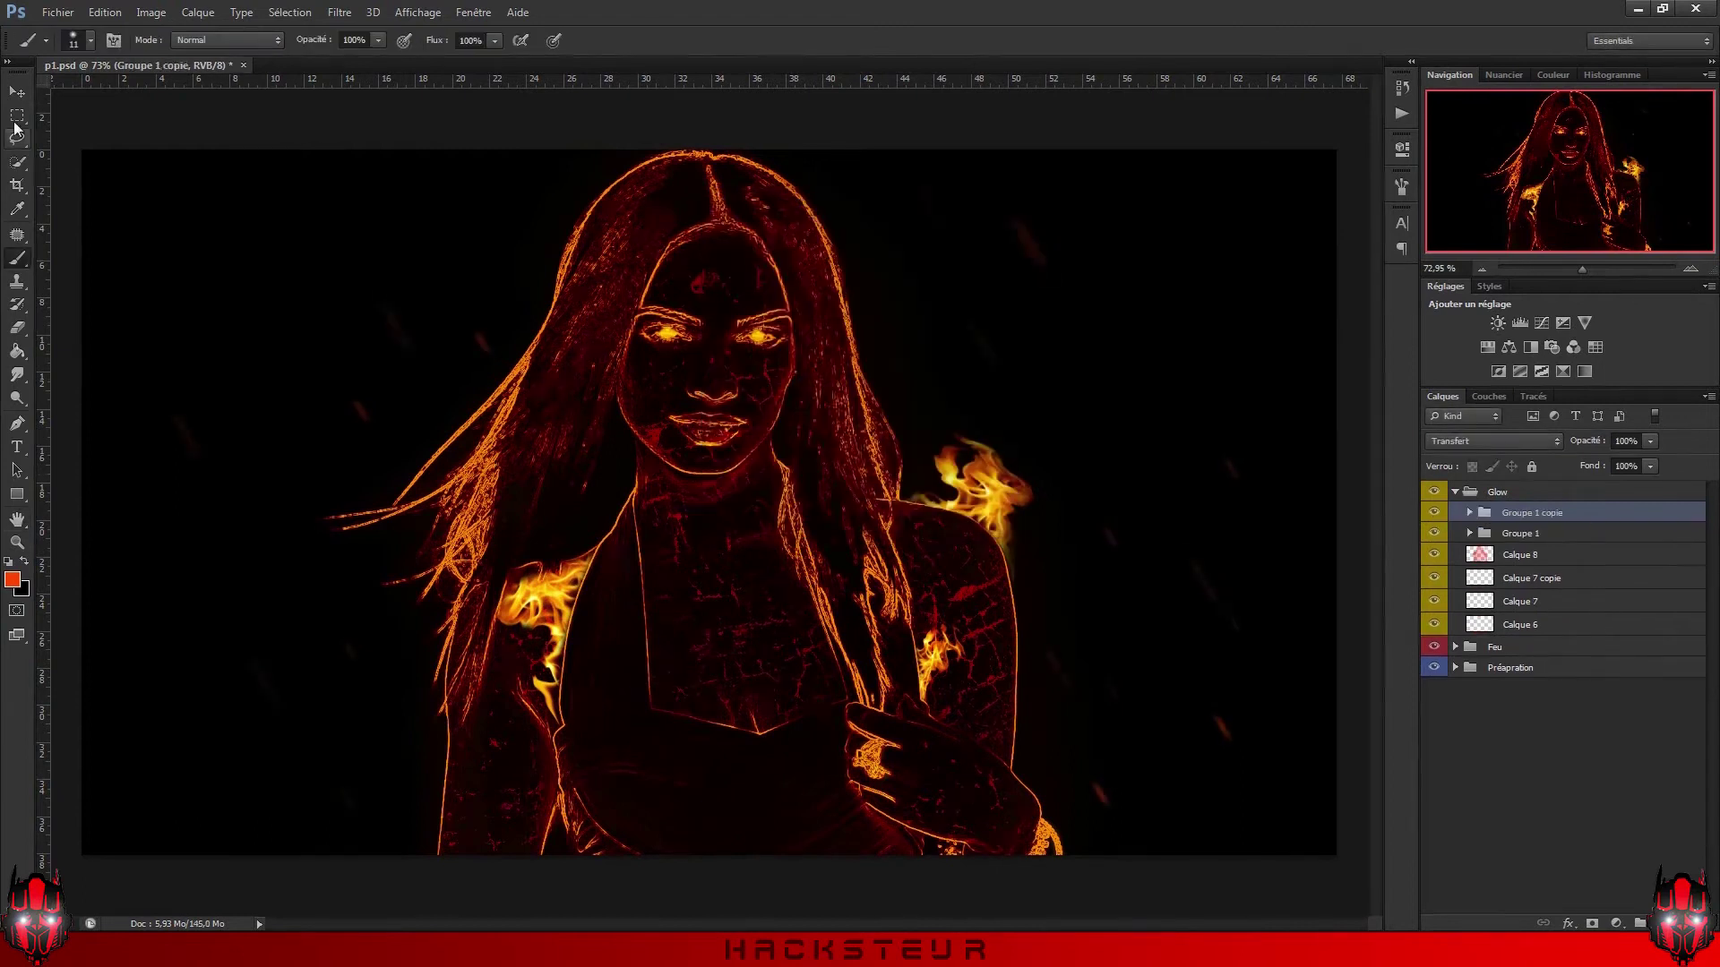
key("ctrl+j")
key("v")
key("ctrl+j")
left_click_drag(572, 469, 1266, 768)
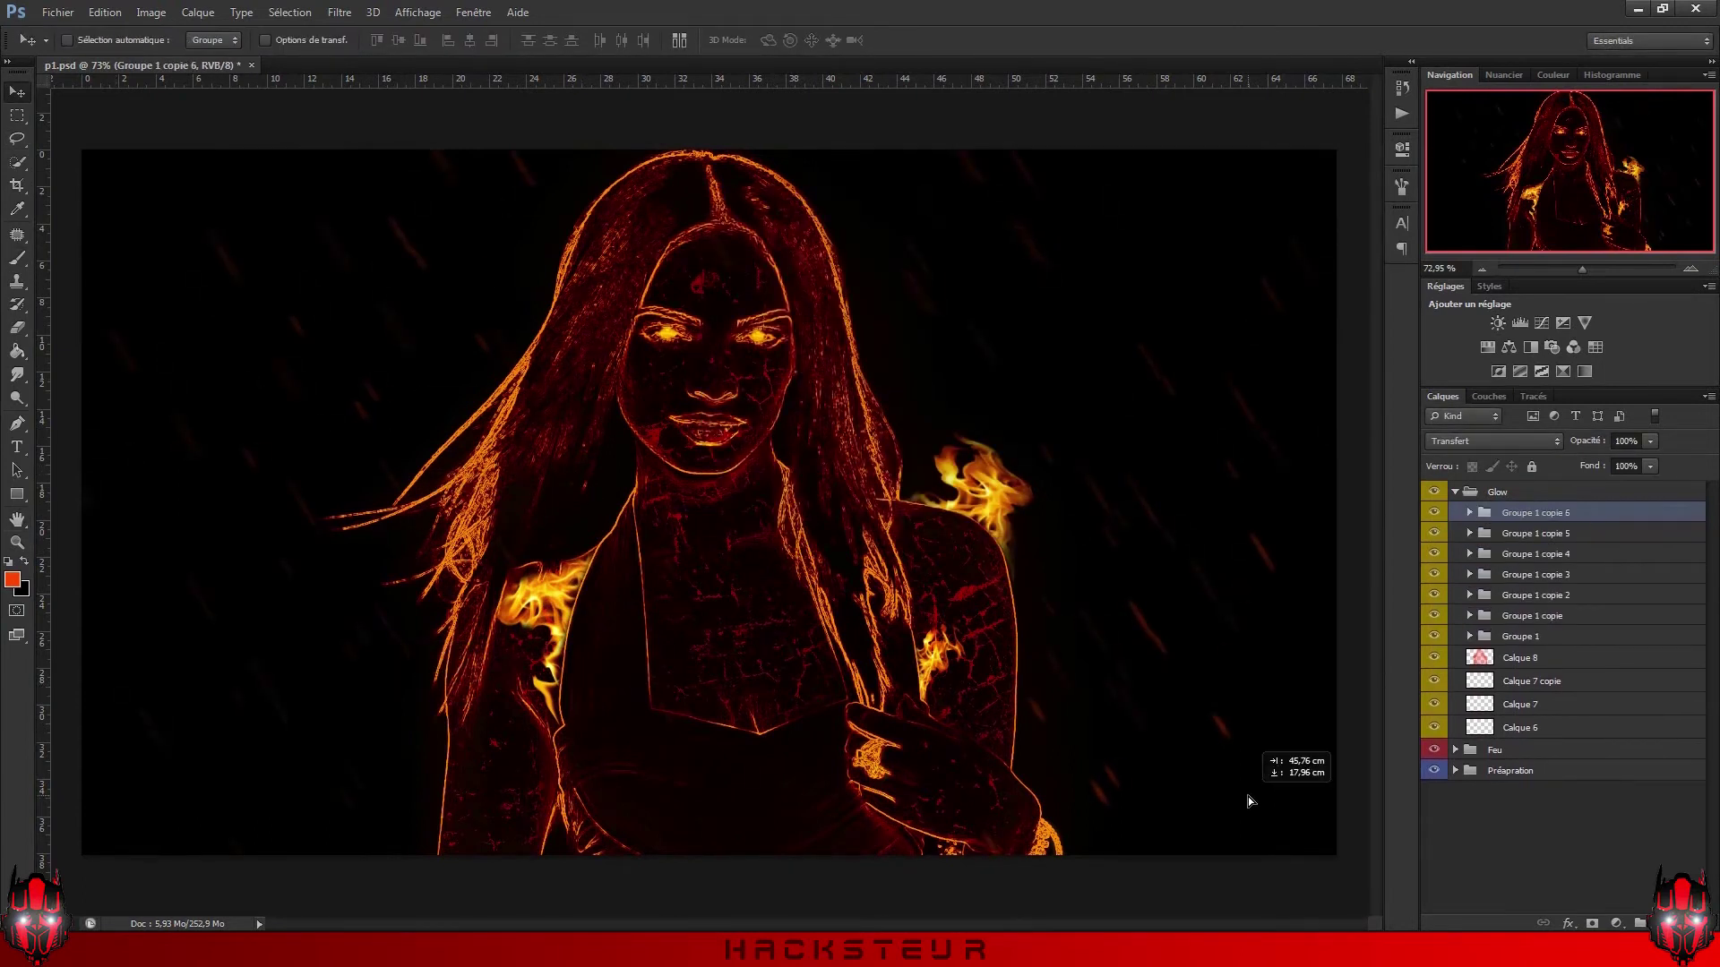
key("ctrl+g")
left_click_drag(1505, 491, 1500, 512)
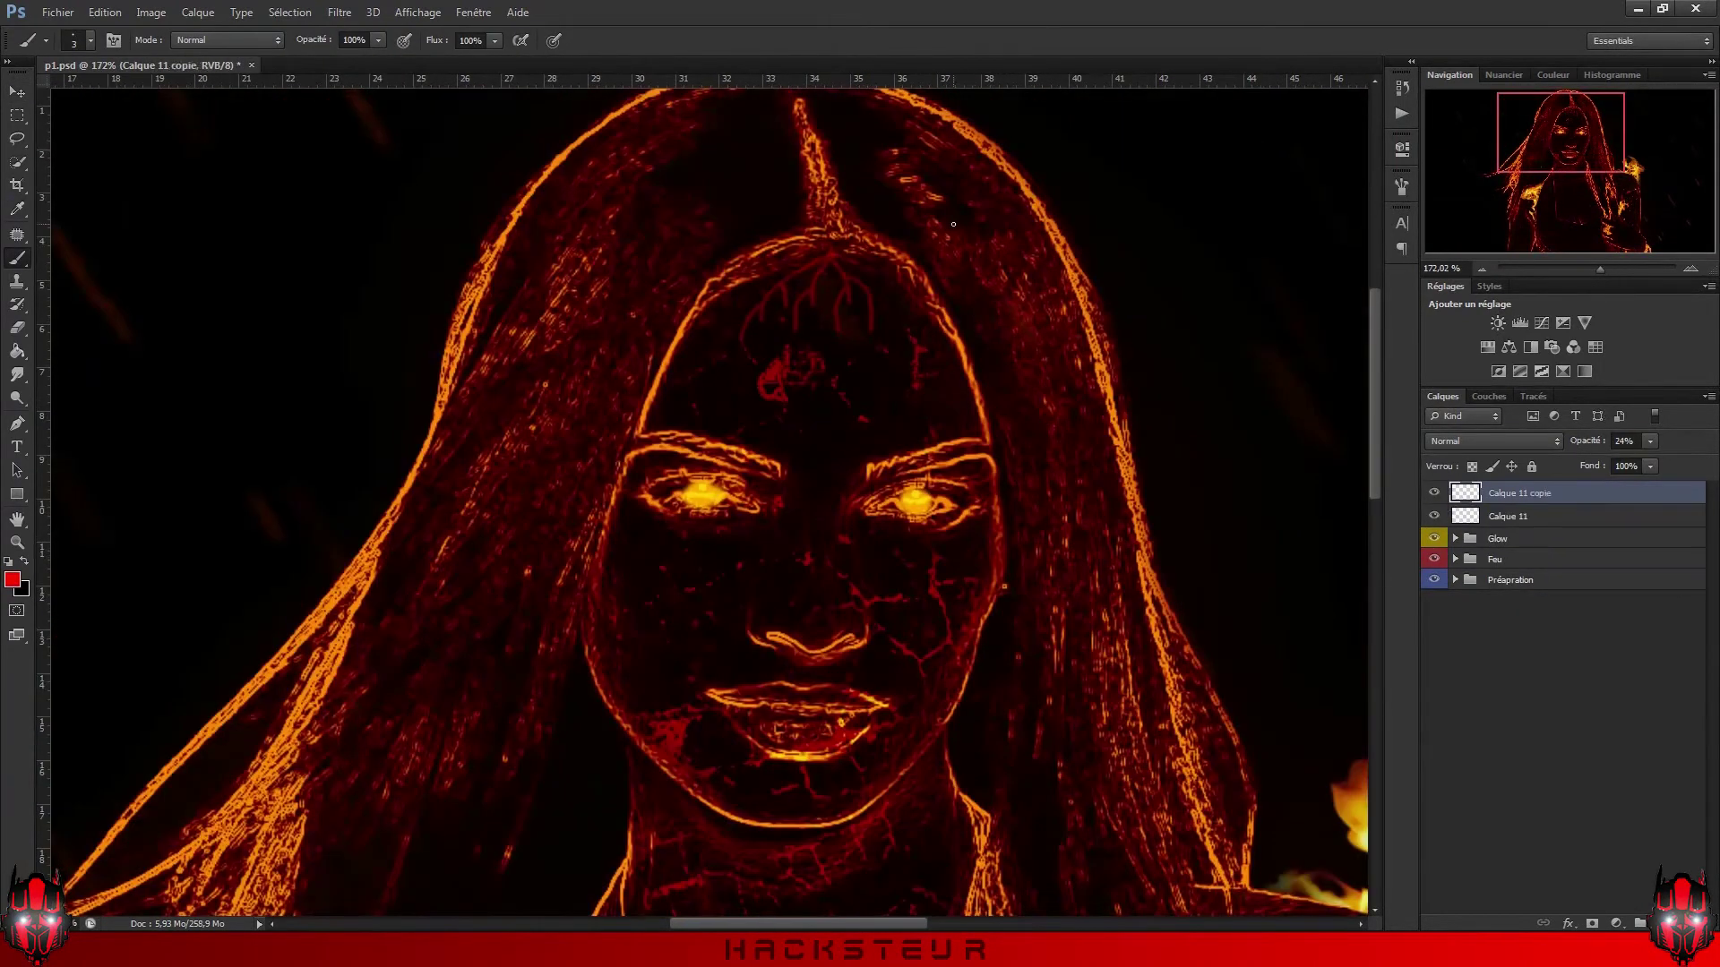
Step: Paint a yellow glow on the forehead and add a Curves adjustment above the levels
scroll(953, 224, "up", 1)
left_click(12, 580)
left_click(1087, 238)
left_click_drag(652, 426, 708, 391)
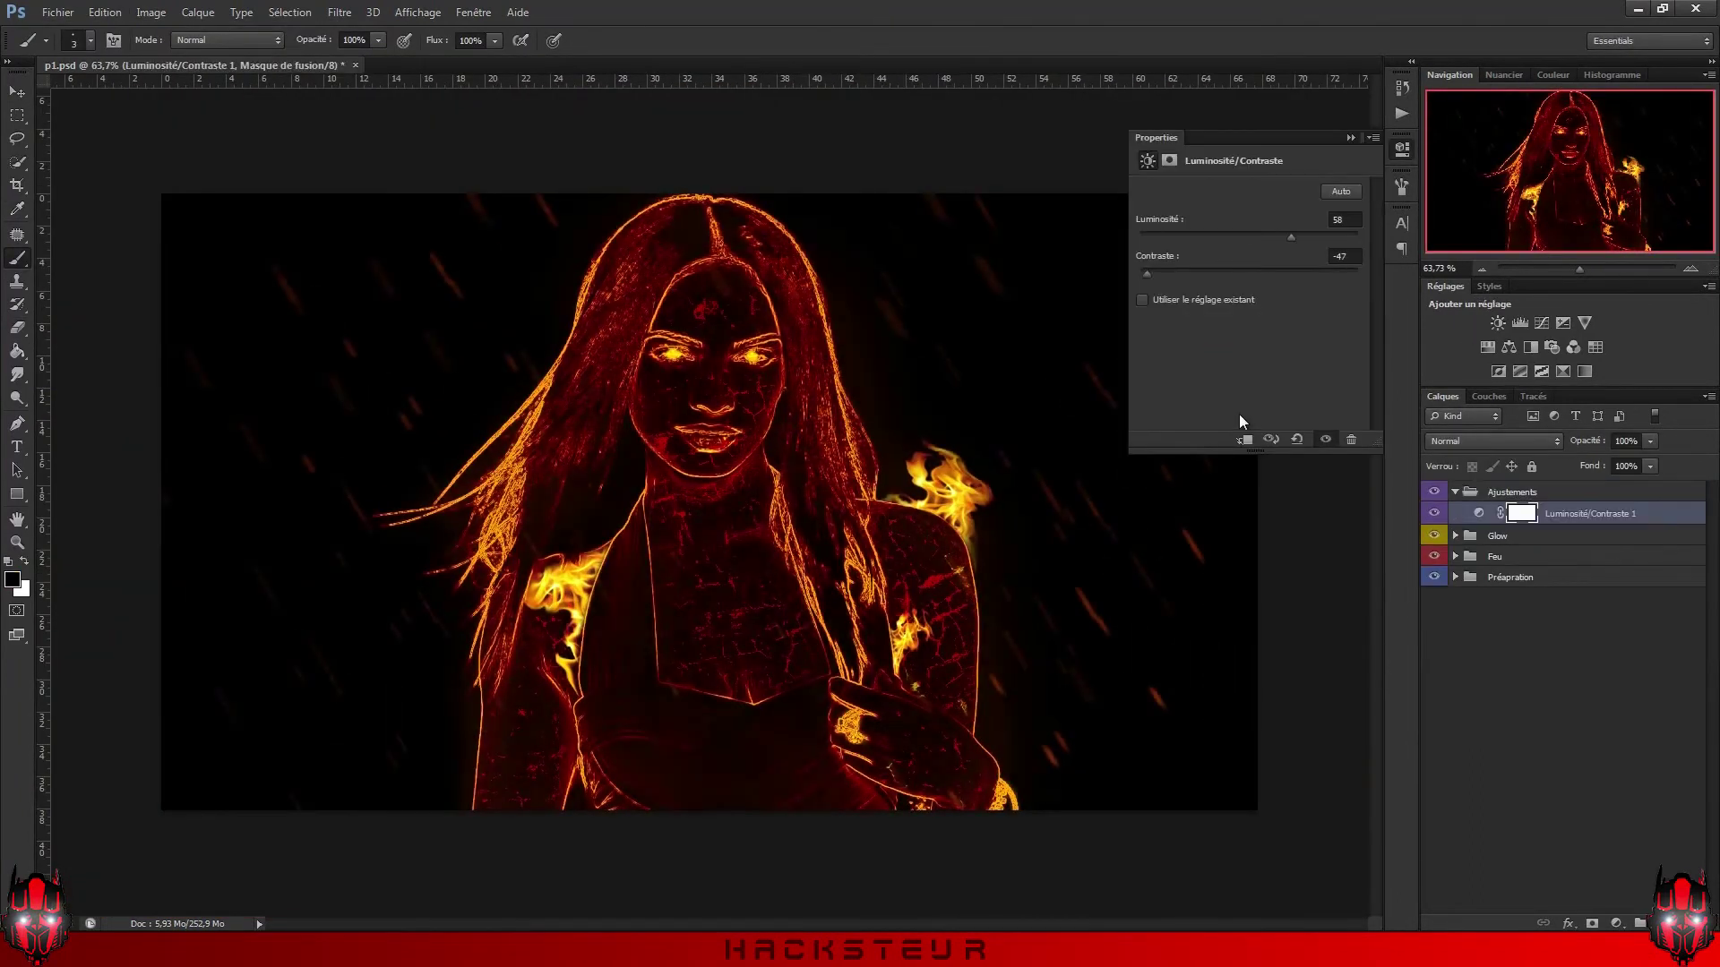
left_click_drag(556, 789, 544, 788)
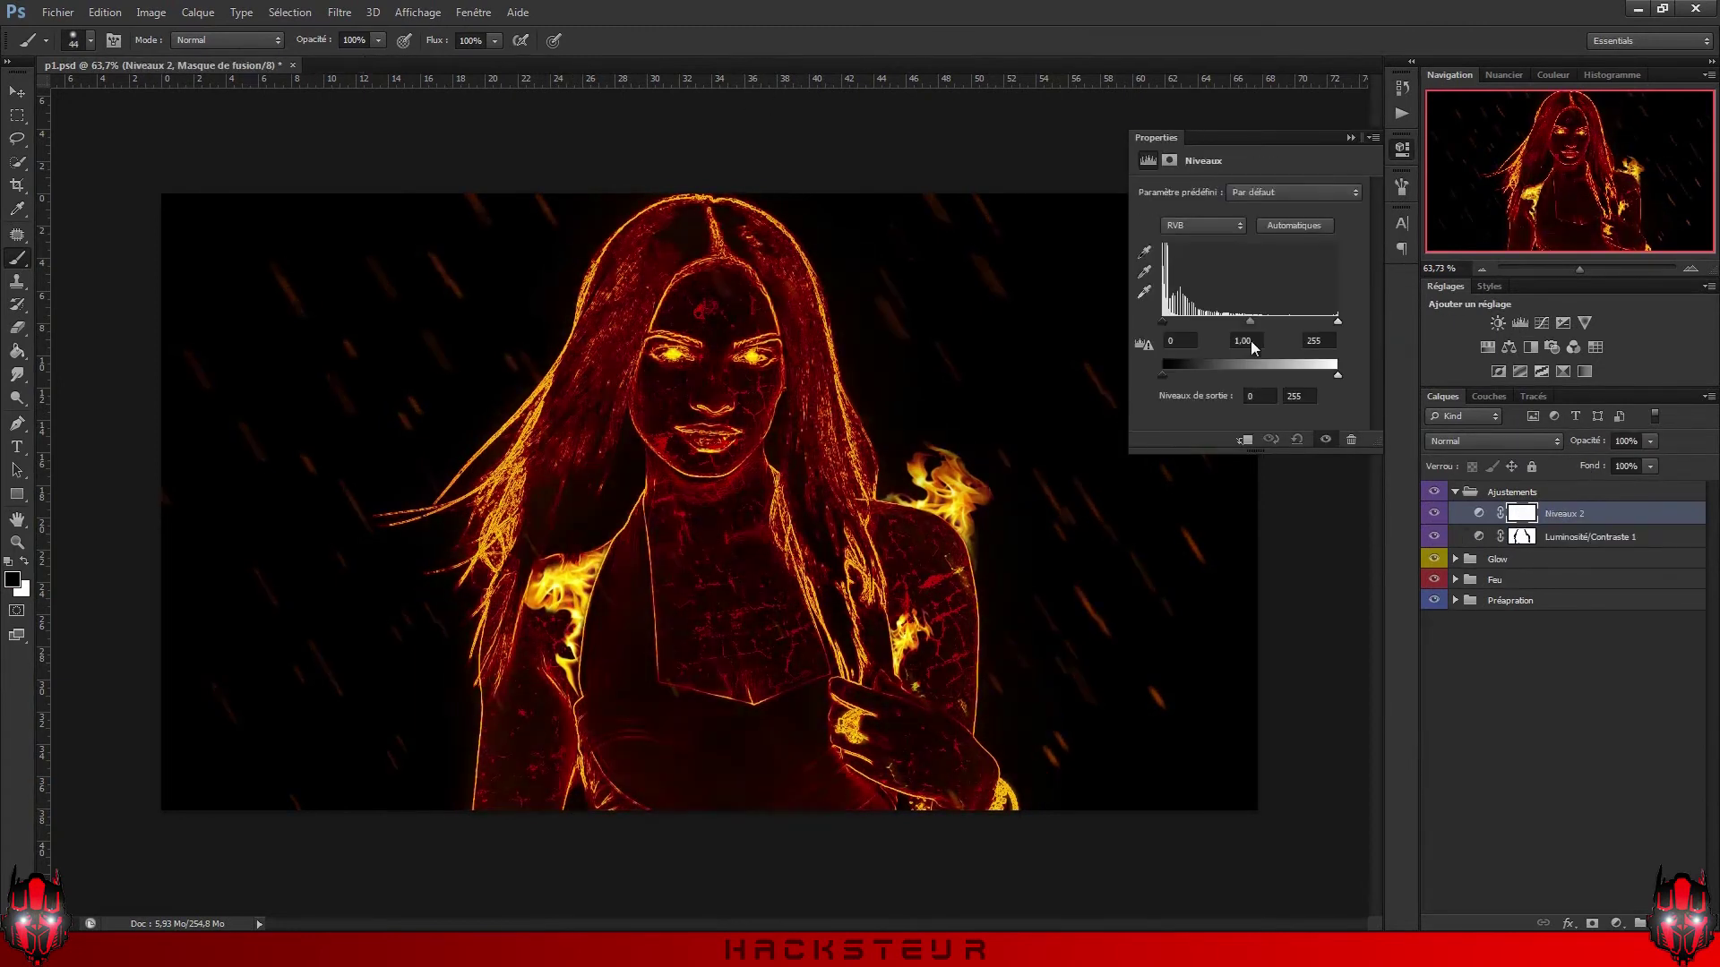
left_click(1549, 325)
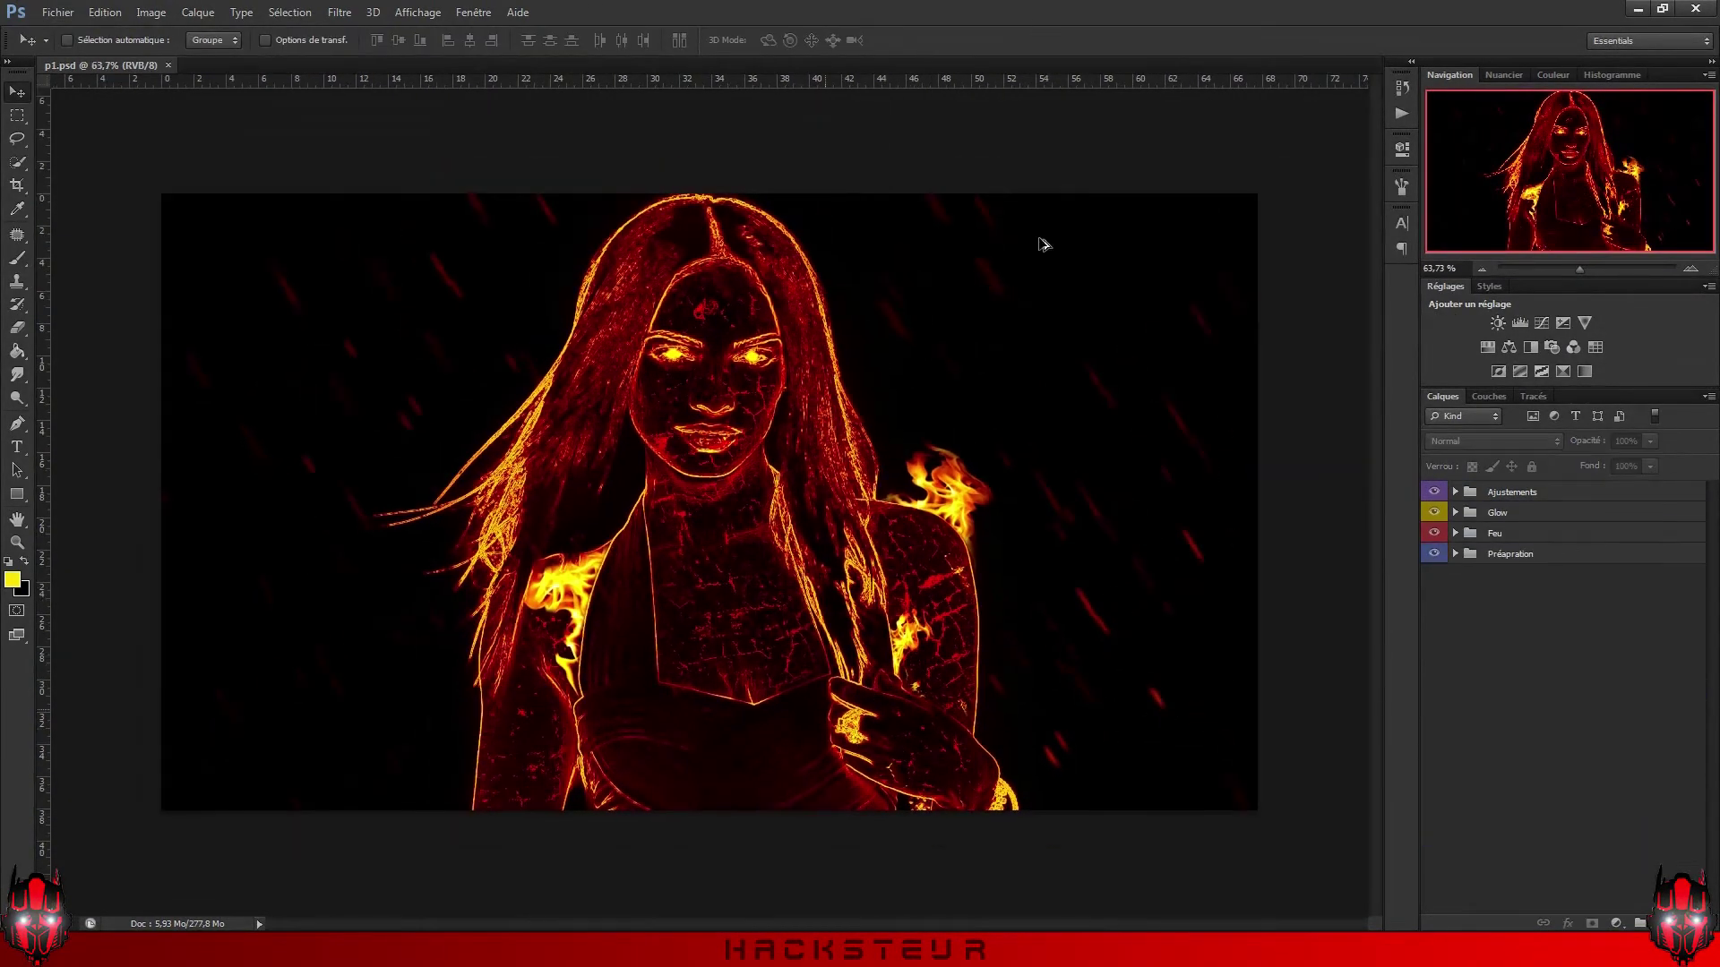
Step: Run Topaz Detail 2 on the artwork copy and lower its opacity to 14%
left_click(340, 11)
left_click(663, 552)
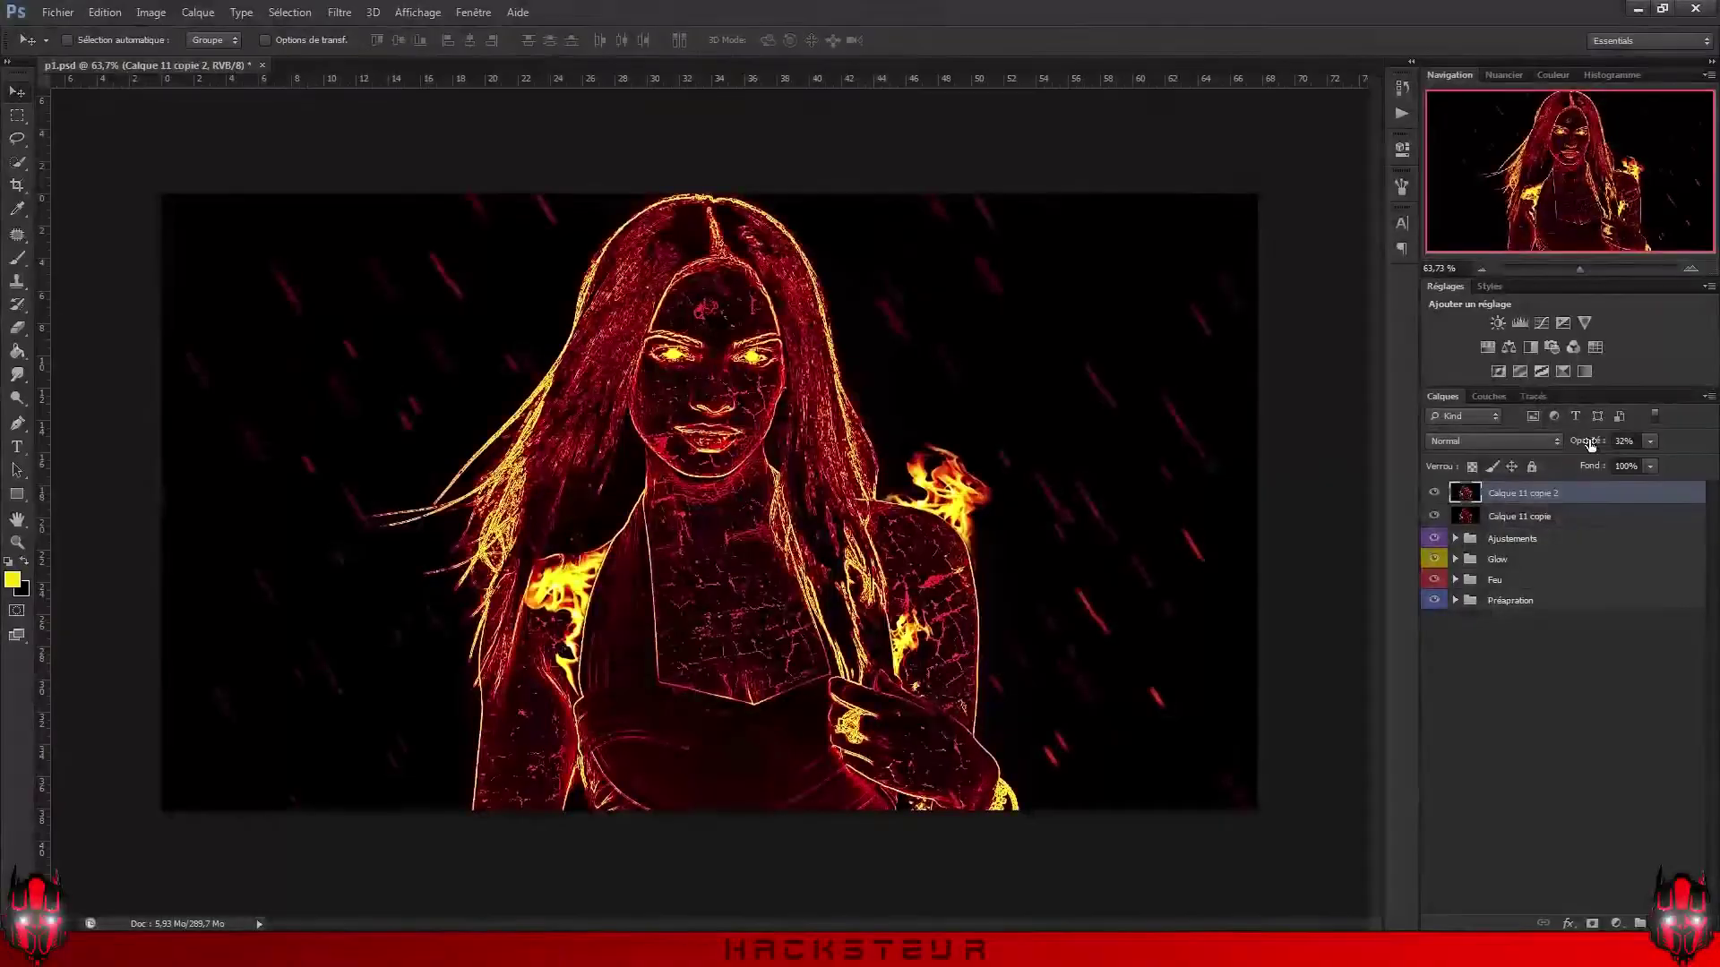
left_click_drag(1589, 445, 1582, 447)
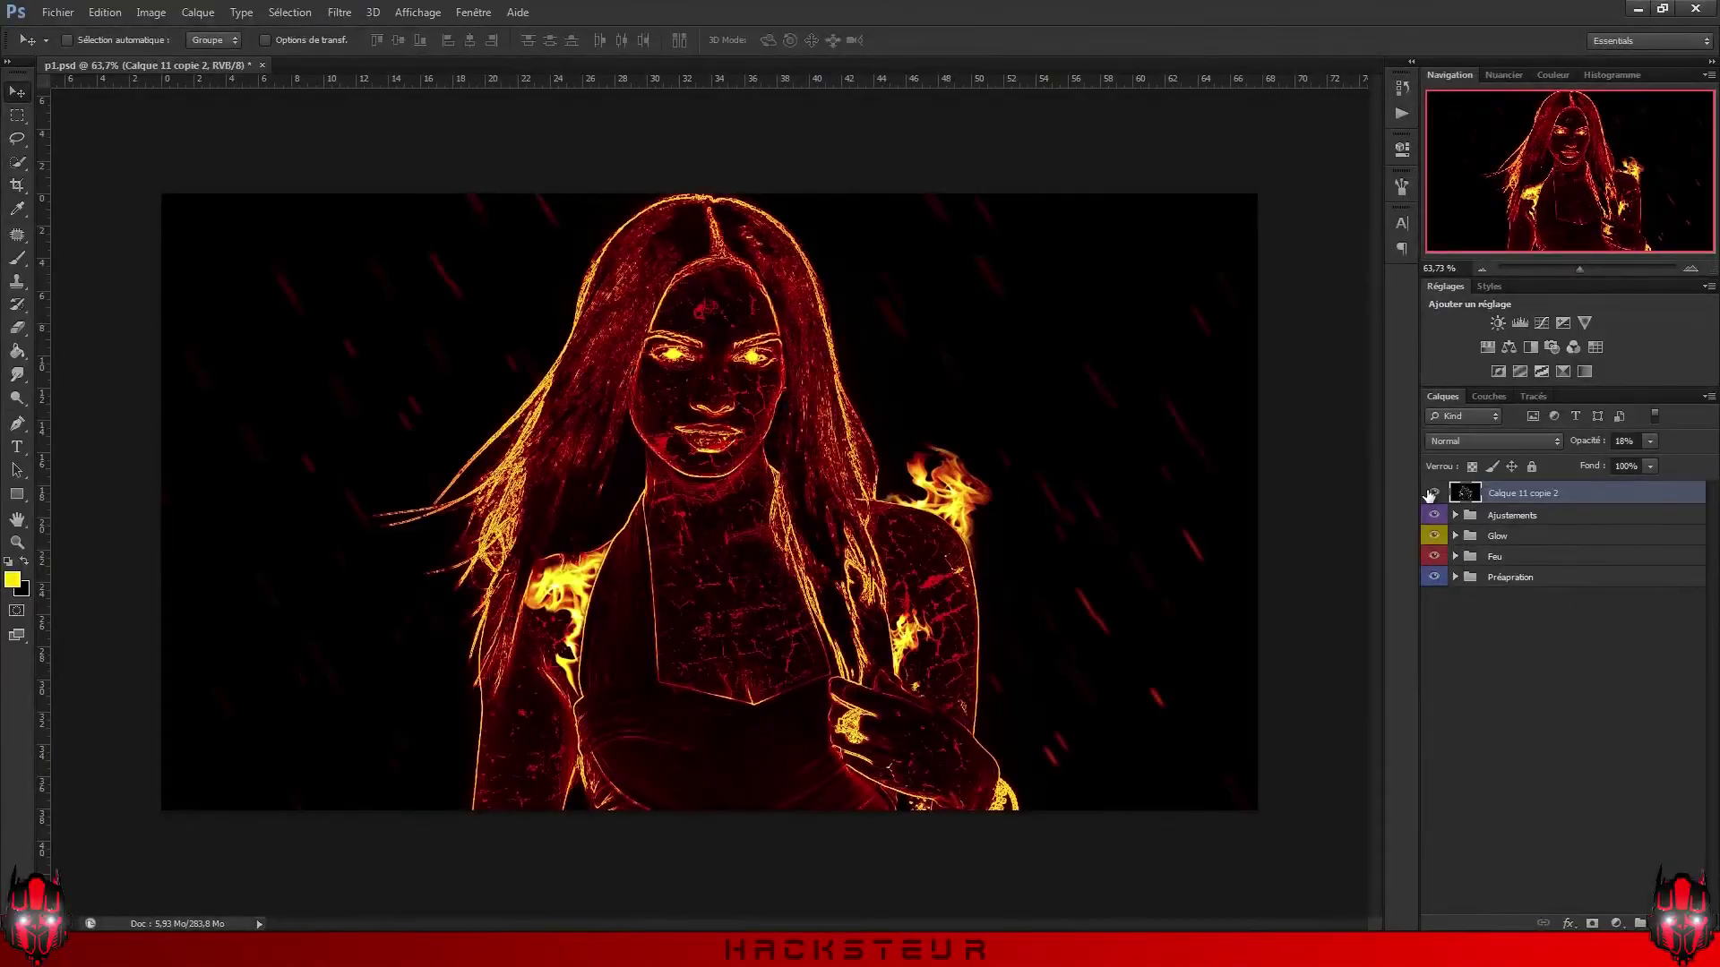
left_click_drag(1590, 445, 1585, 445)
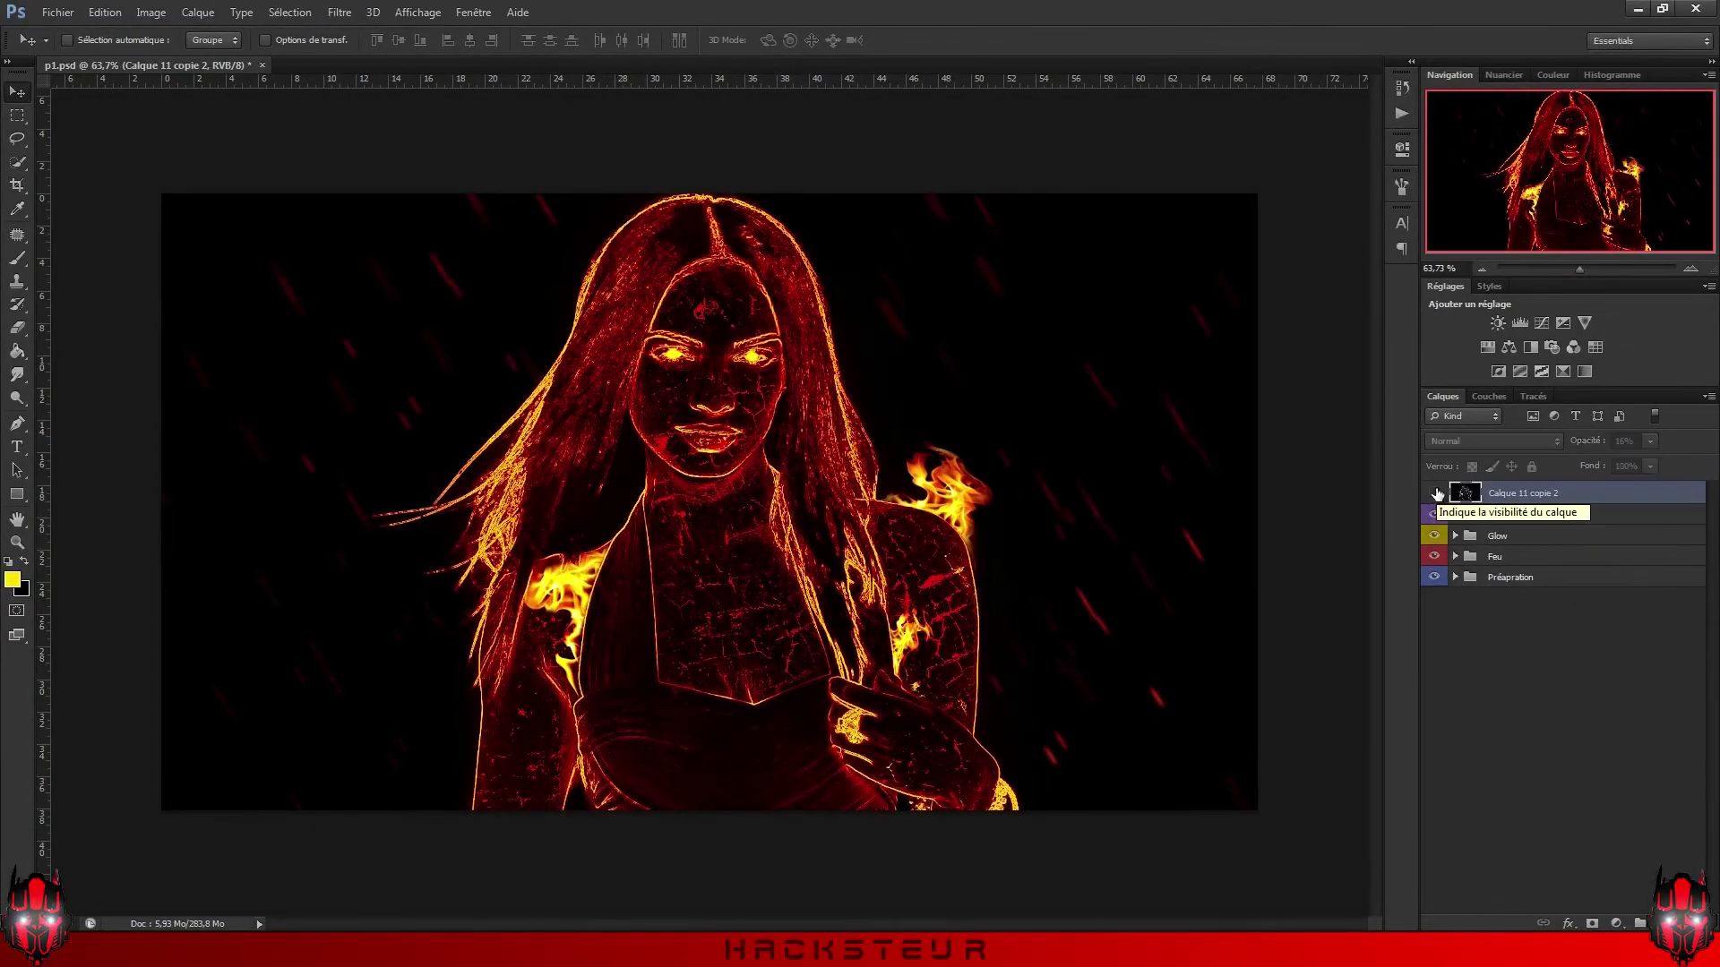